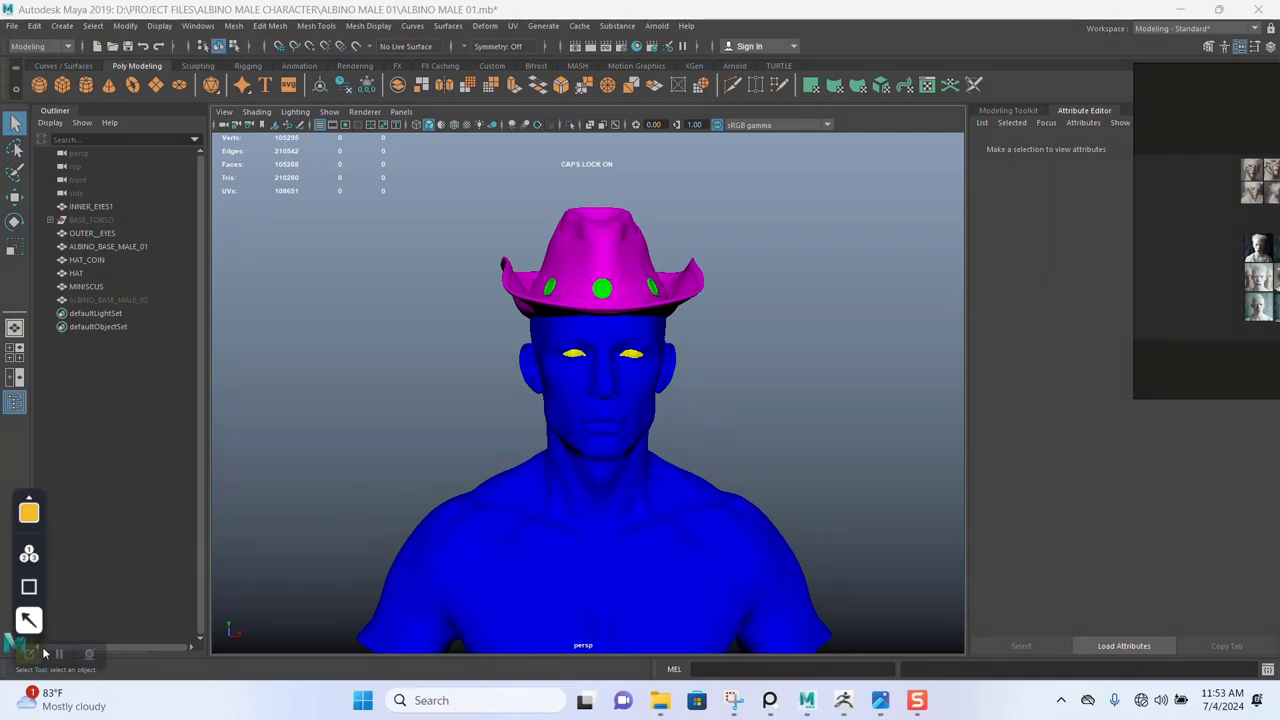
# Step: Orbit to the bust, select the ALBINO_BASE_MALE_01 body mesh and delete it
pyautogui.scroll(2, 692, 457)
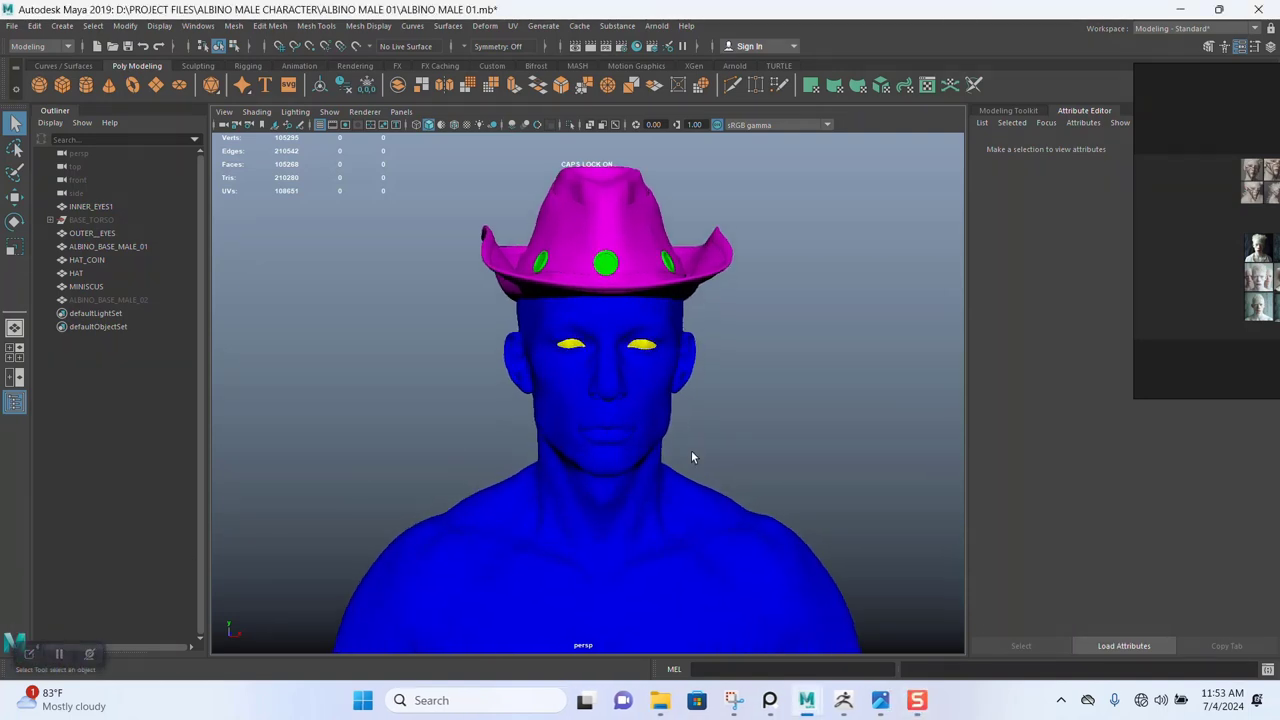
pyautogui.moveTo(692, 457)
pyautogui.keyDown('alt'); pyautogui.mouseDown()
pyautogui.moveTo(687, 388)
pyautogui.moveTo(609, 391)
pyautogui.moveTo(606, 429)
pyautogui.moveTo(691, 406)
pyautogui.moveTo(636, 397)
pyautogui.moveTo(623, 371)
pyautogui.moveTo(626, 420)
pyautogui.mouseUp(); pyautogui.keyUp('alt')
pyautogui.click(618, 430)
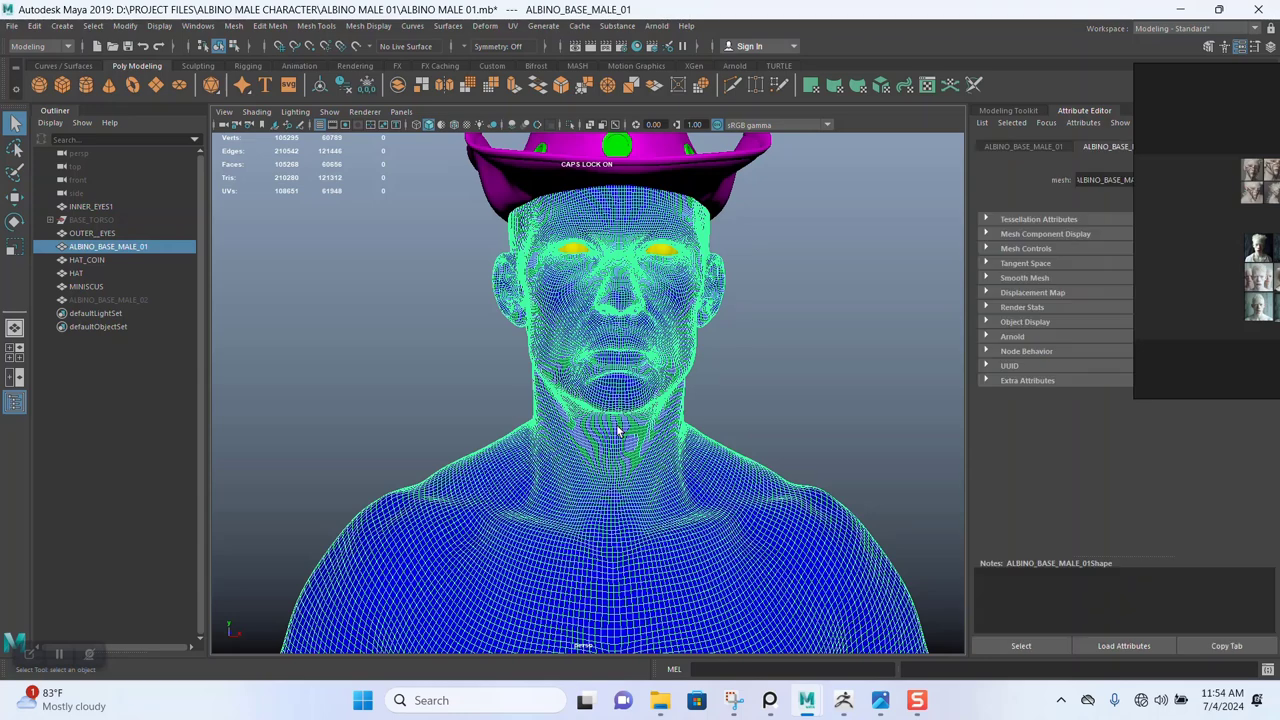
pyautogui.press('Delete')
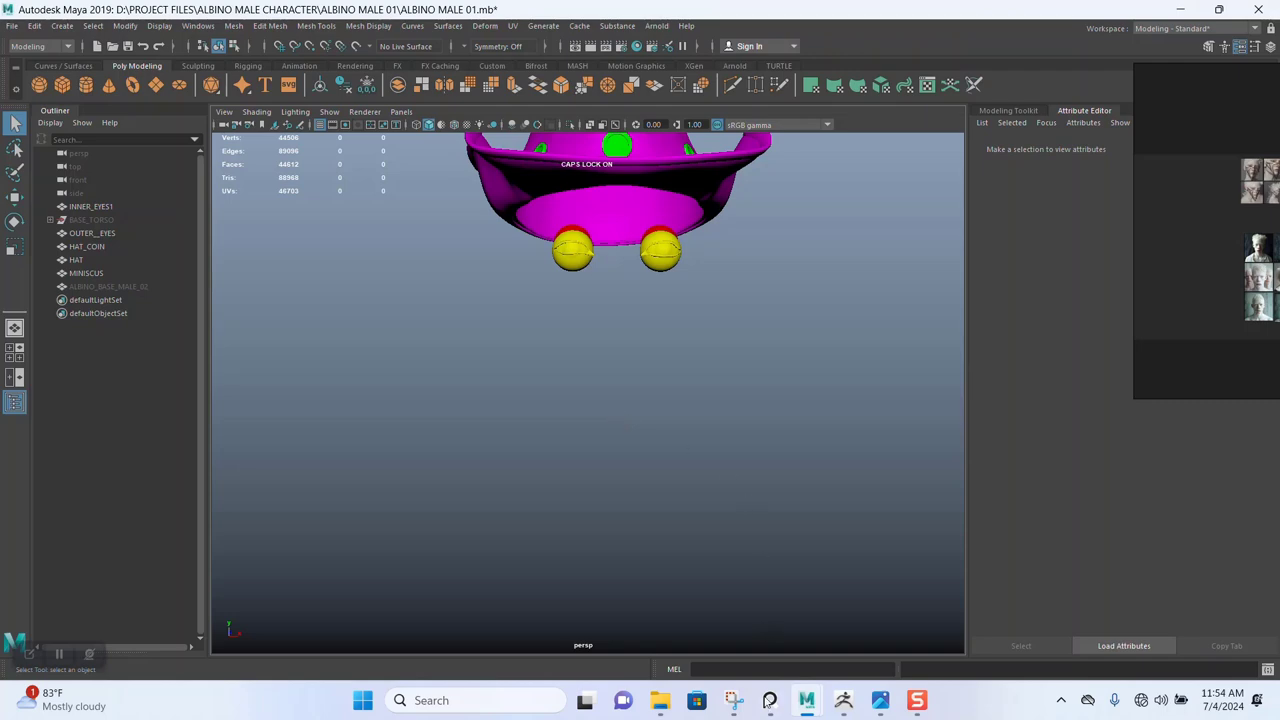
pyautogui.moveTo(660, 700)
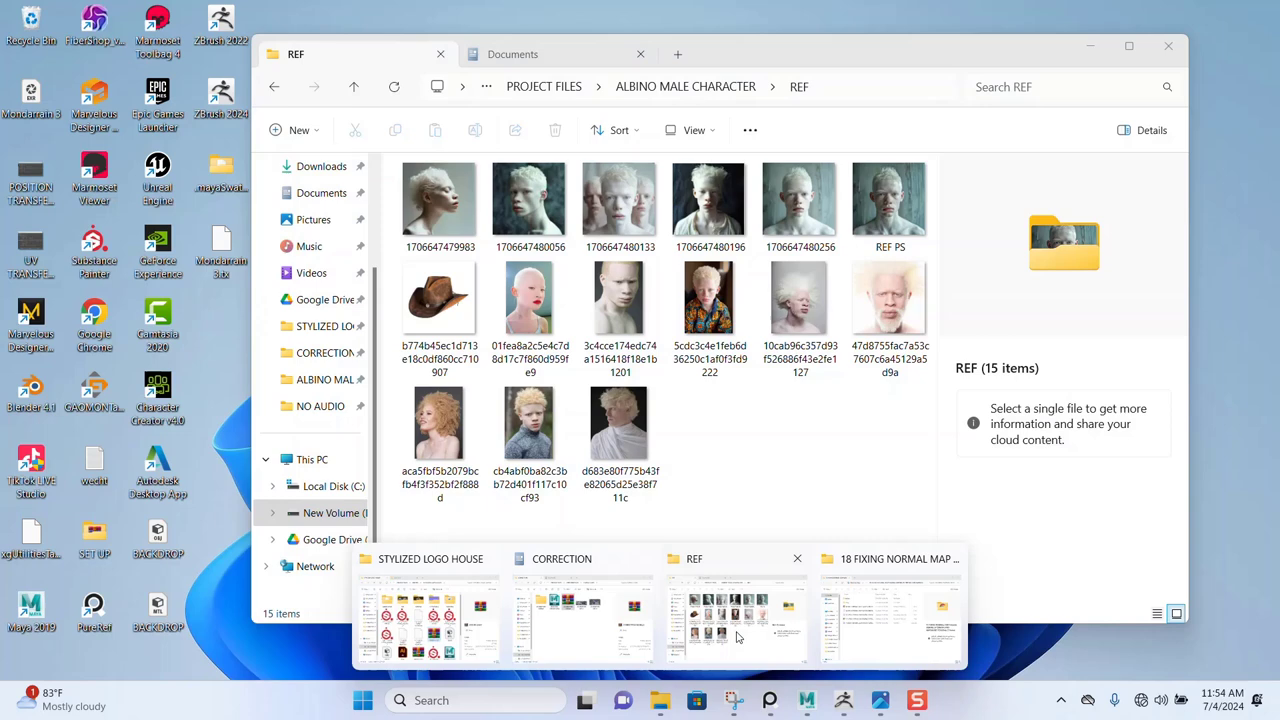
# Step: Drag NEW ALBINO BASE MALE 01.obj from ALBINO MALE 01 > ZEXPORT into the Maya viewport
pyautogui.click(737, 637)
pyautogui.click(685, 86)
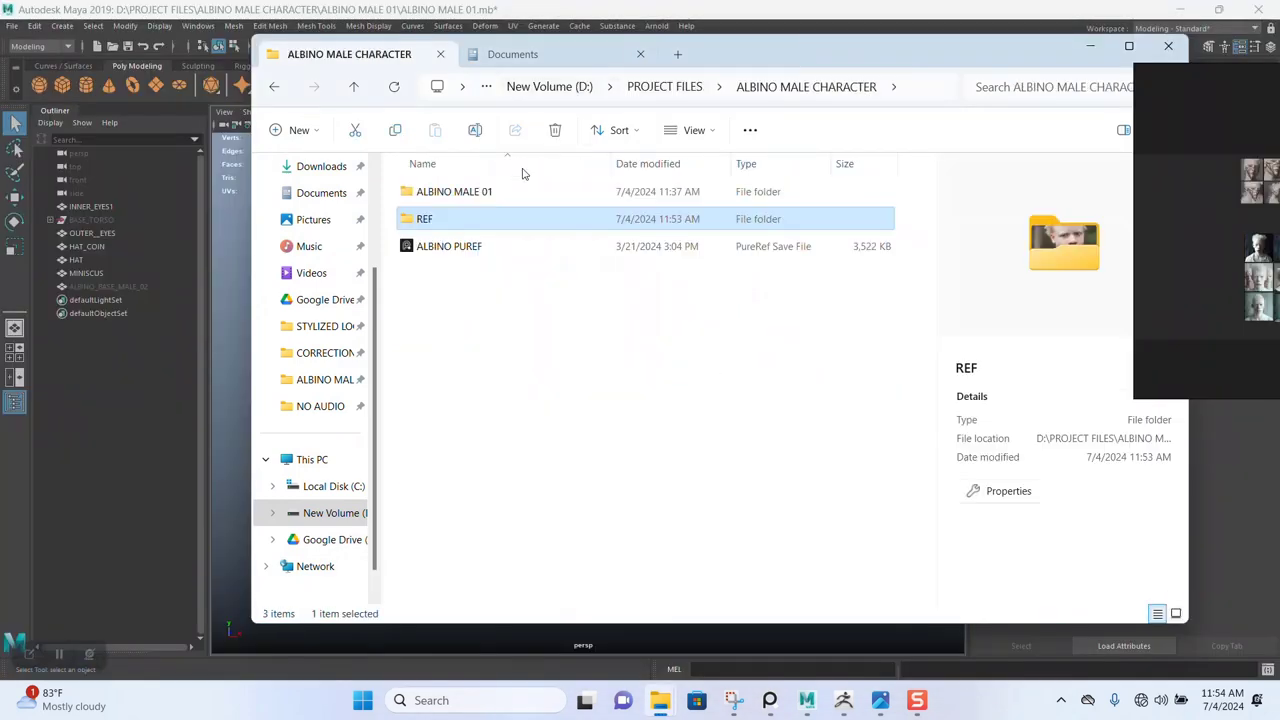
pyautogui.doubleClick(470, 191)
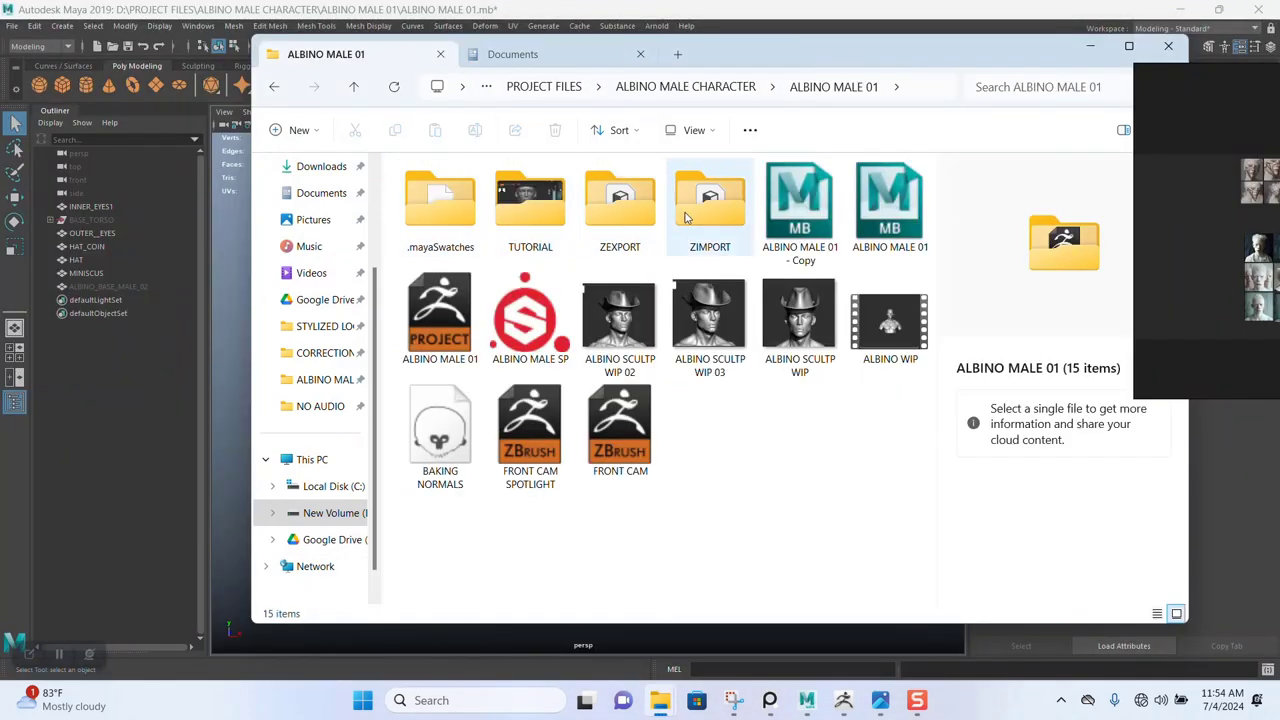
pyautogui.doubleClick(620, 205)
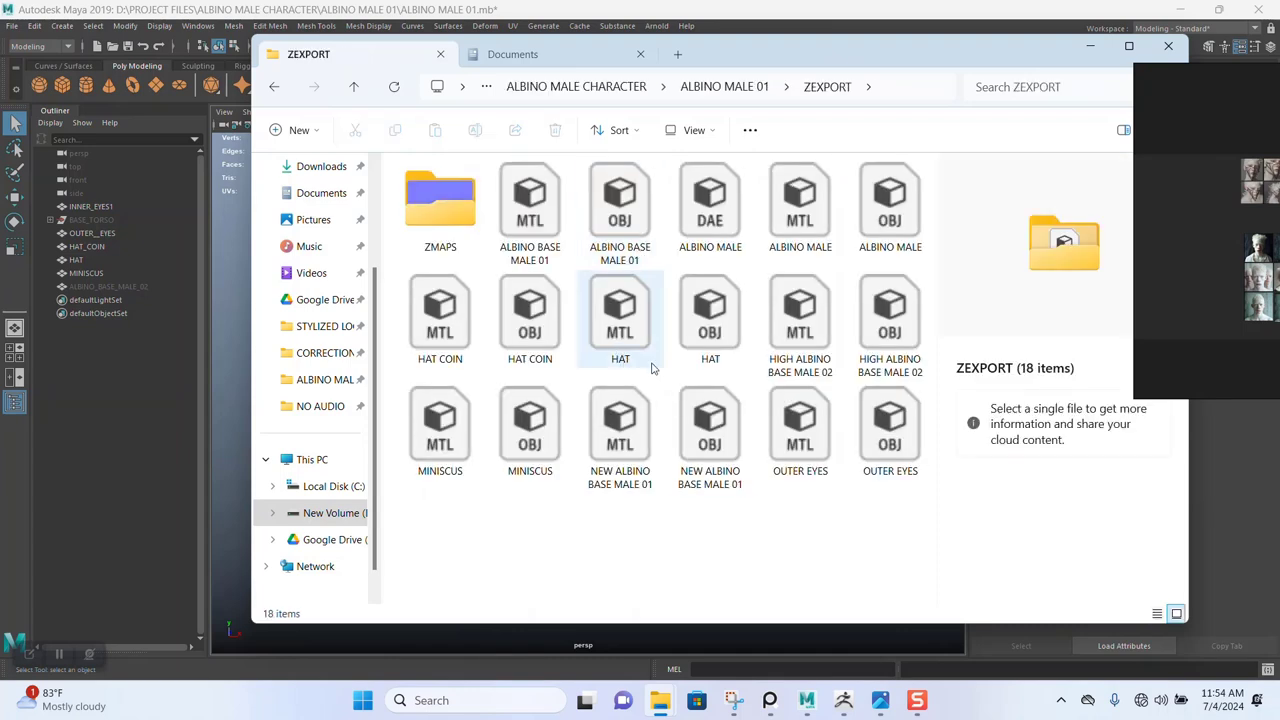
pyautogui.moveTo(705, 446)
pyautogui.mouseDown()
pyautogui.moveTo(617, 509)
pyautogui.moveTo(221, 429)
pyautogui.mouseUp()
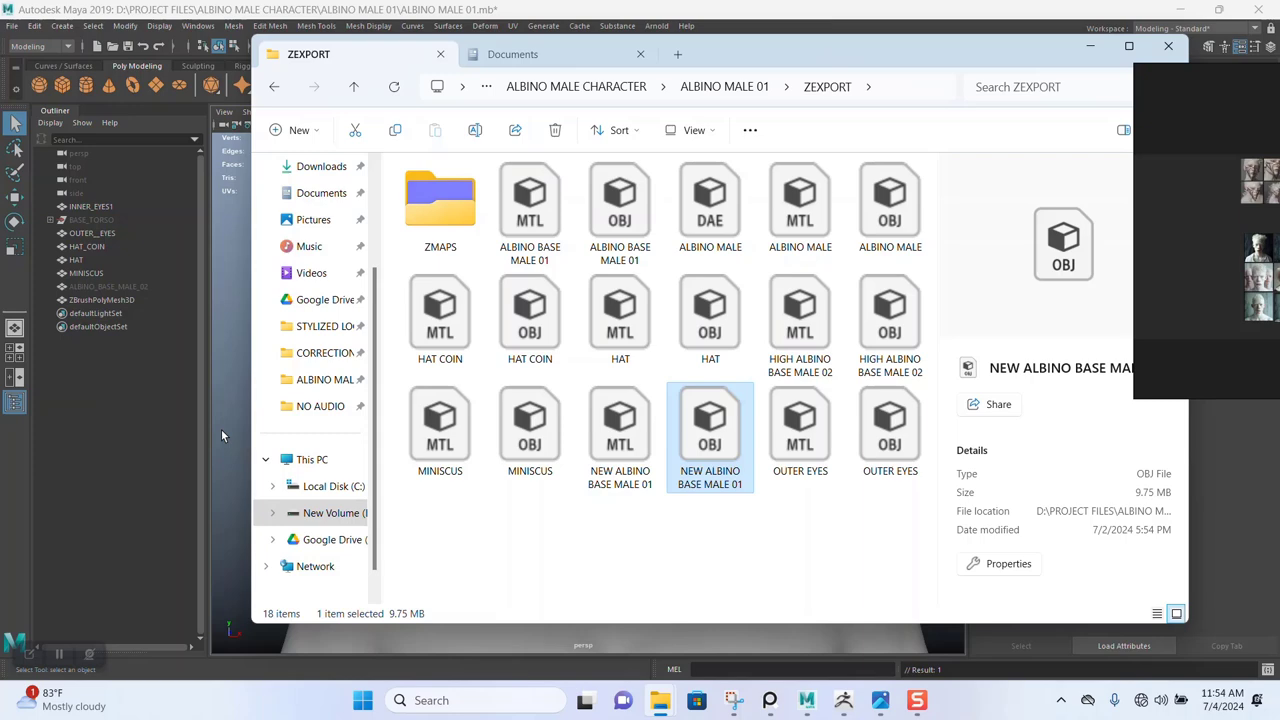
pyautogui.click(221, 429)
# Step: Rename the imported ZBrushPolyMesh3D to ALBINO_MALE1 in the Outliner
pyautogui.click(113, 300)
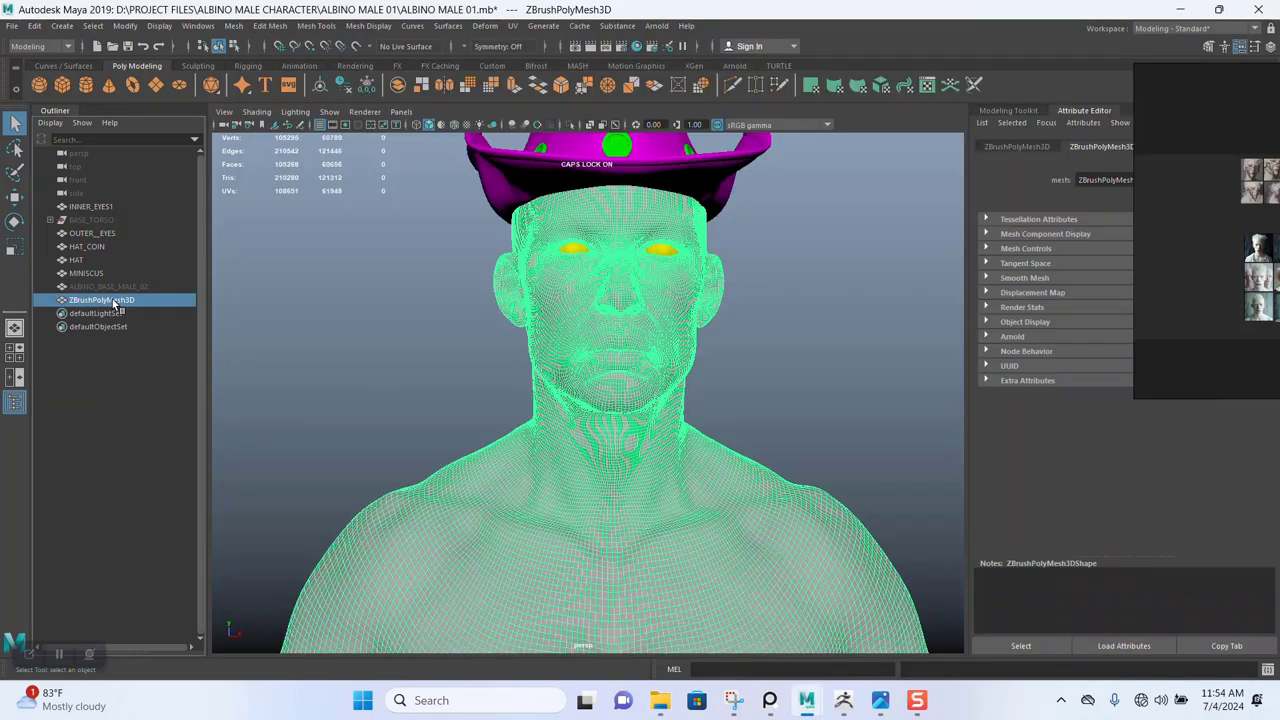
pyautogui.doubleClick(113, 300)
pyautogui.write('Al')
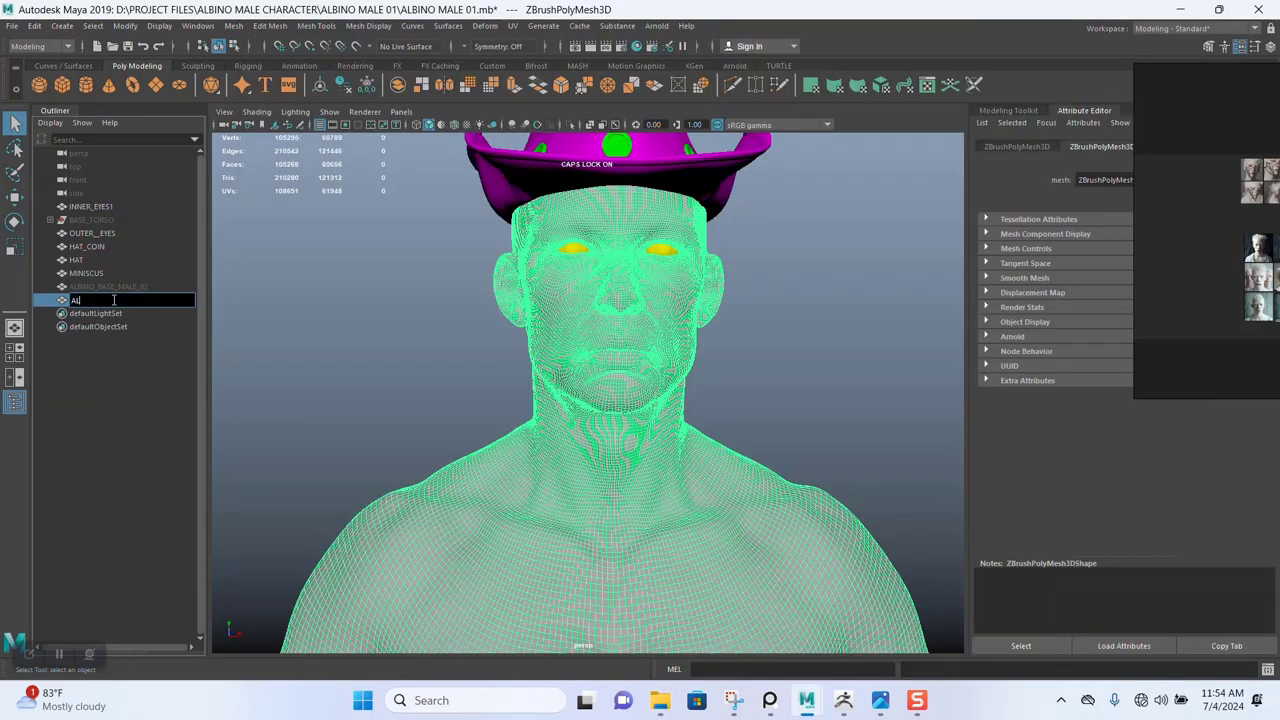
pyautogui.write('INO')
pyautogui.write('E1')
pyautogui.press('Return')
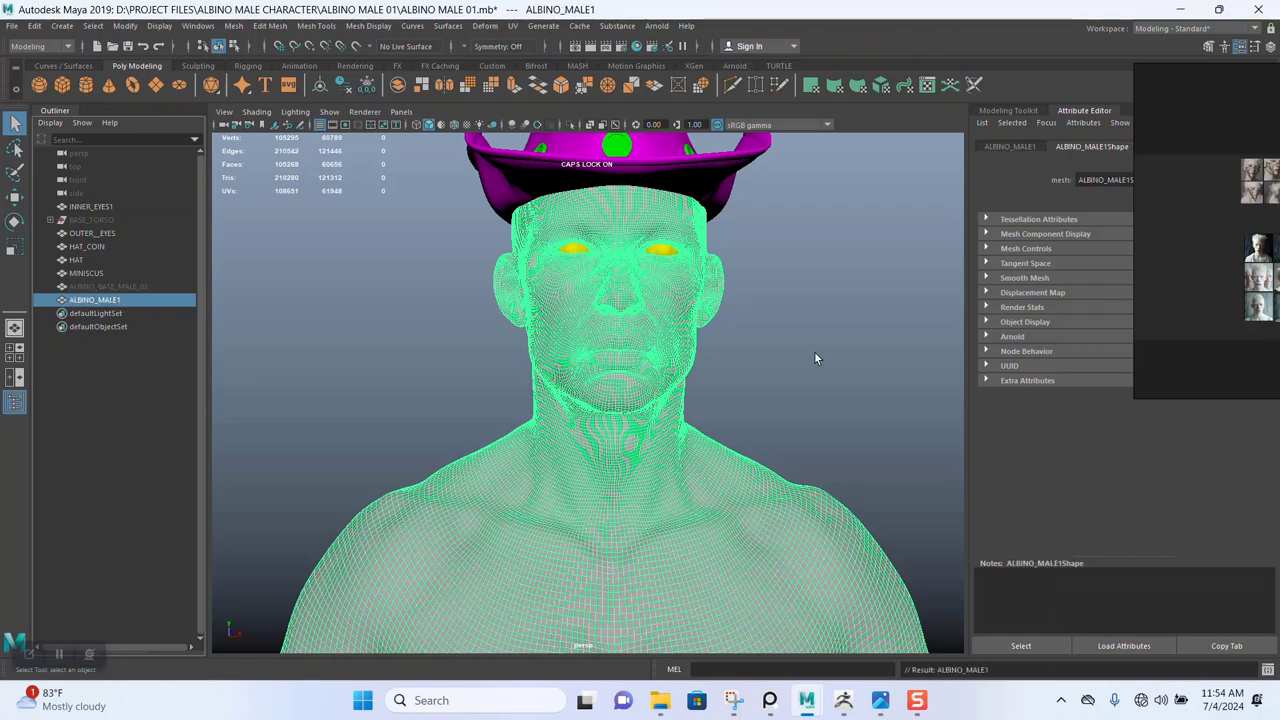
# Step: Assign the existing ALBINO_MALE material to the new body mesh
pyautogui.scroll(2, 690, 350)
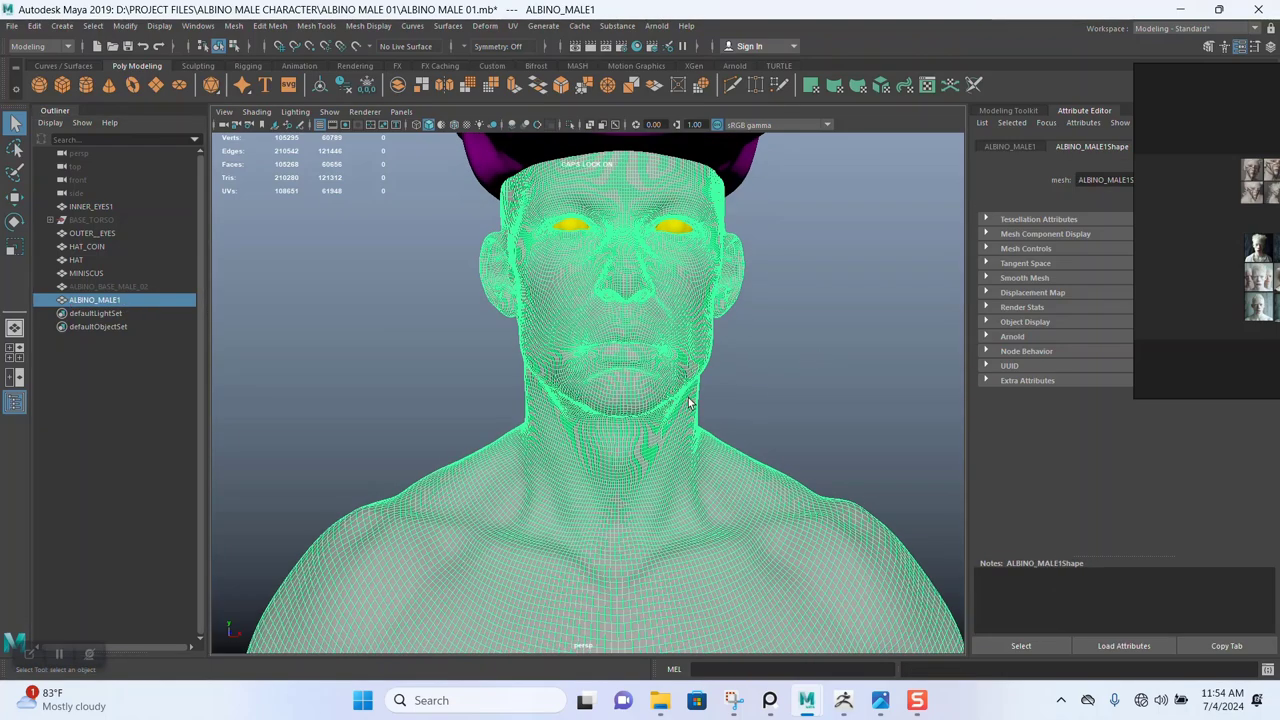
pyautogui.rightClick(632, 338)
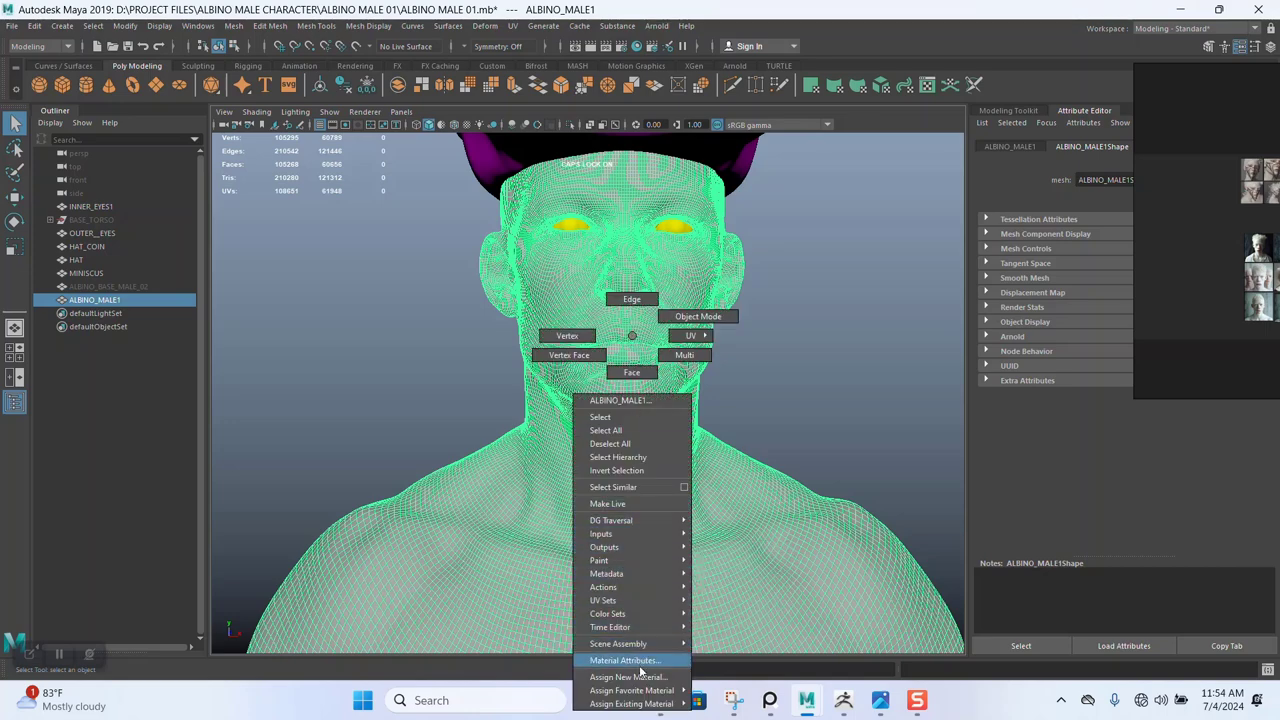
pyautogui.moveTo(631, 703)
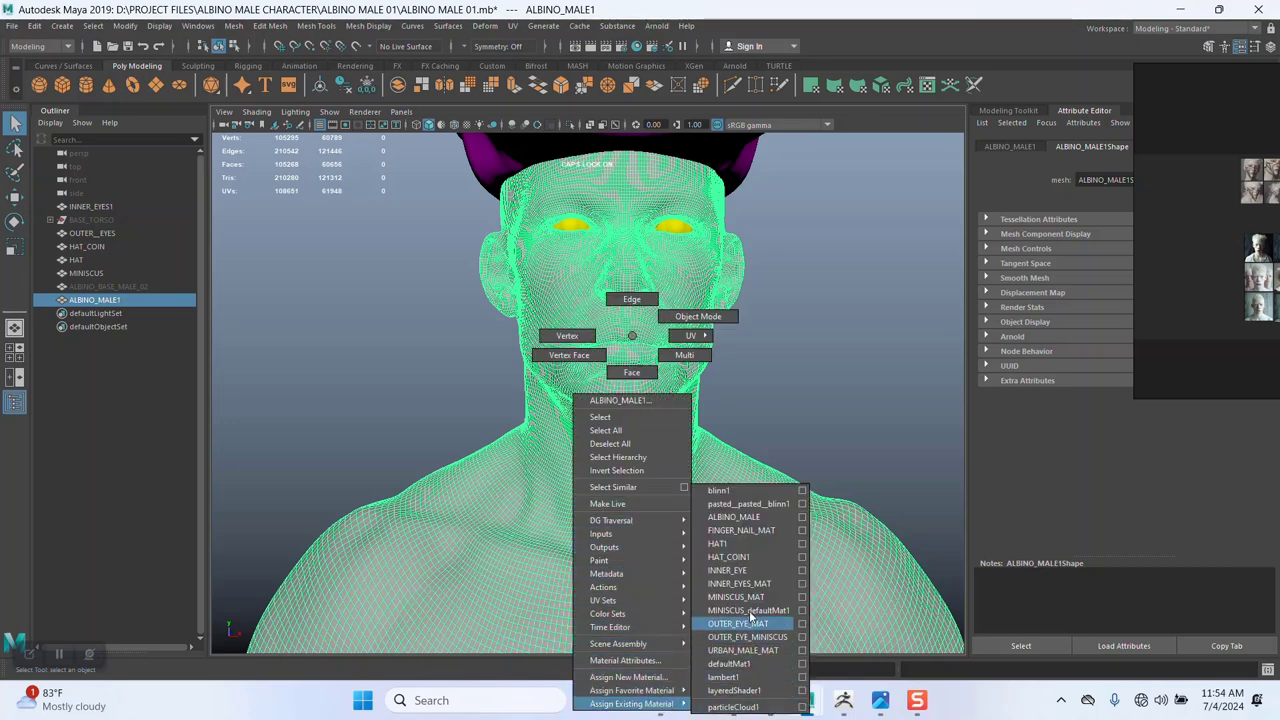
pyautogui.click(735, 517)
pyautogui.click(730, 365)
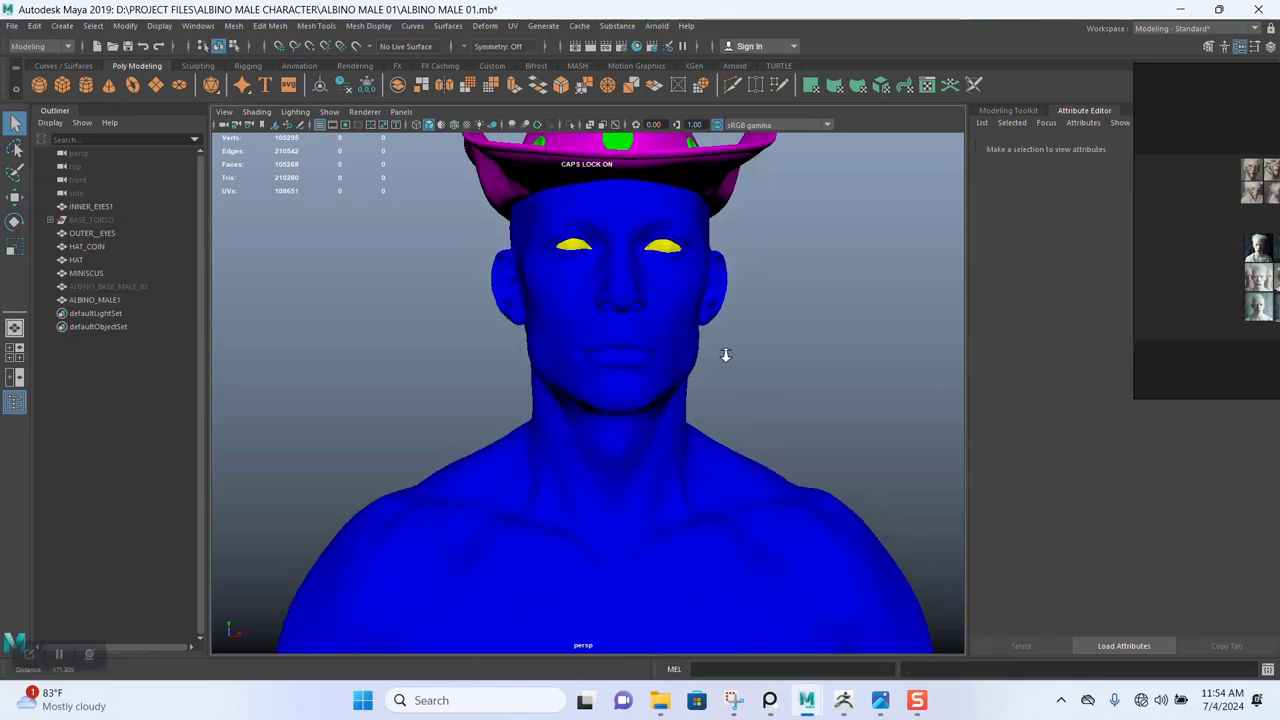
pyautogui.scroll(-1, 726, 354)
pyautogui.scroll(-1, 723, 357)
# Step: Marquee-select the whole character: body, eyes, hat and hat coin
pyautogui.scroll(-1, 734, 380)
pyautogui.scroll(-1, 686, 341)
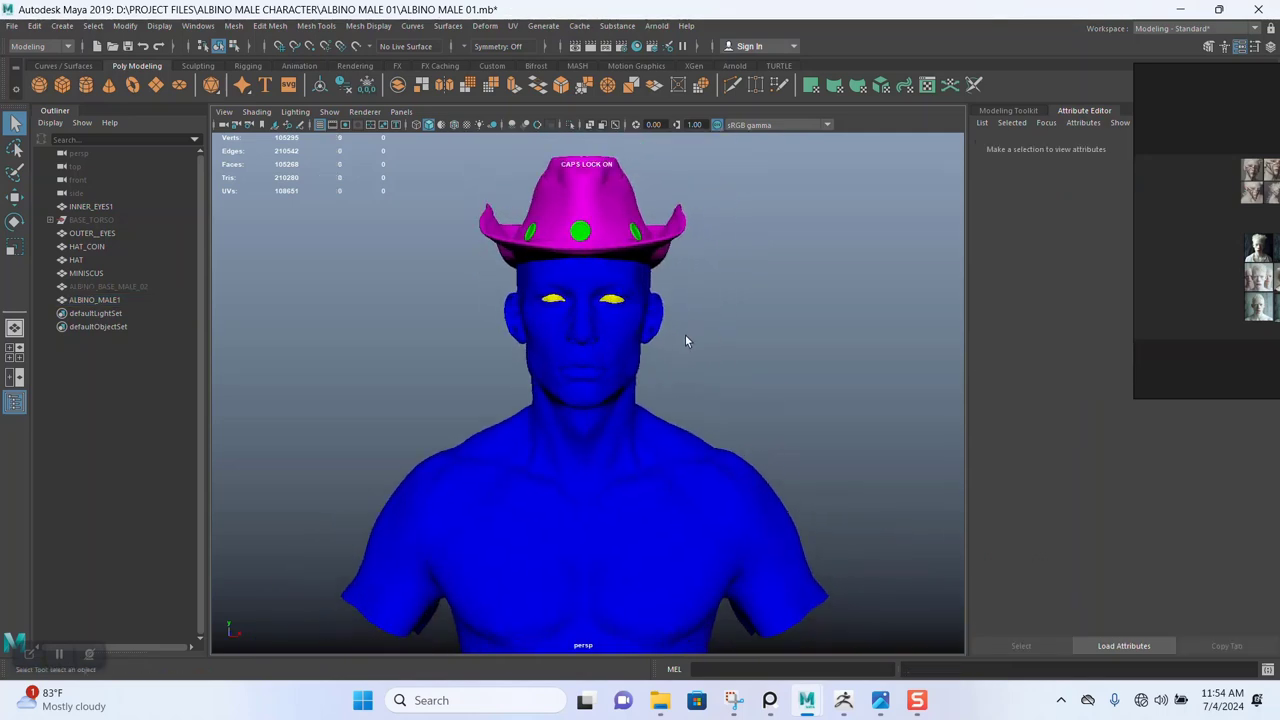
pyautogui.scroll(-1, 686, 341)
pyautogui.moveTo(410, 184); pyautogui.dragTo(800, 640)
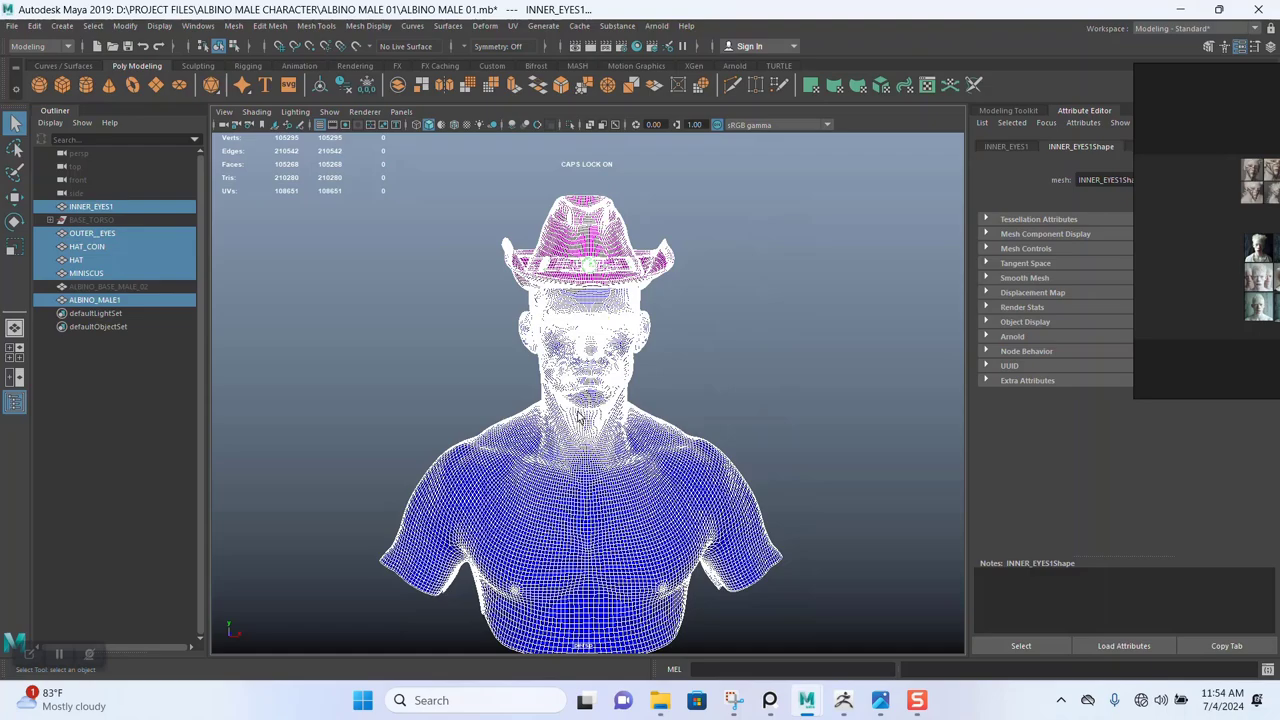
pyautogui.scroll(1, 556, 372)
pyautogui.scroll(1, 565, 430)
pyautogui.scroll(1, 569, 453)
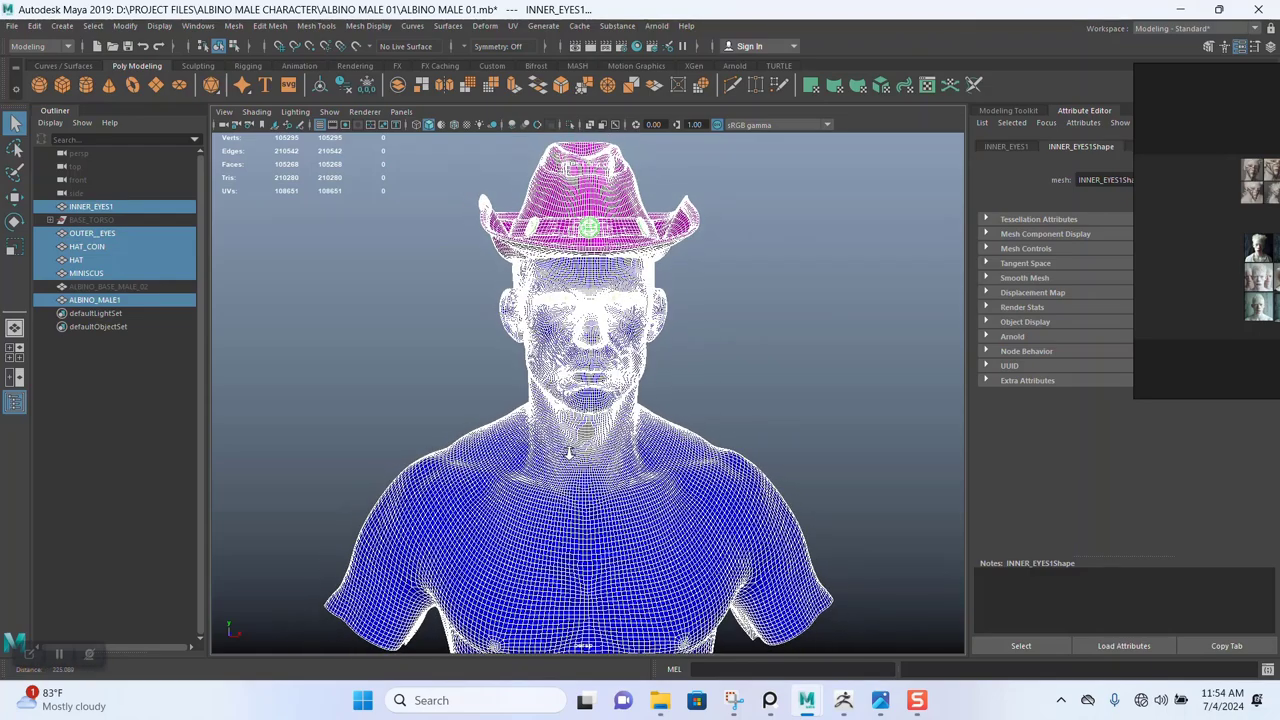
pyautogui.scroll(-1, 569, 453)
# Step: Point the Export Selection dialog at the ALBINO MALE 01 folder
pyautogui.click(12, 26)
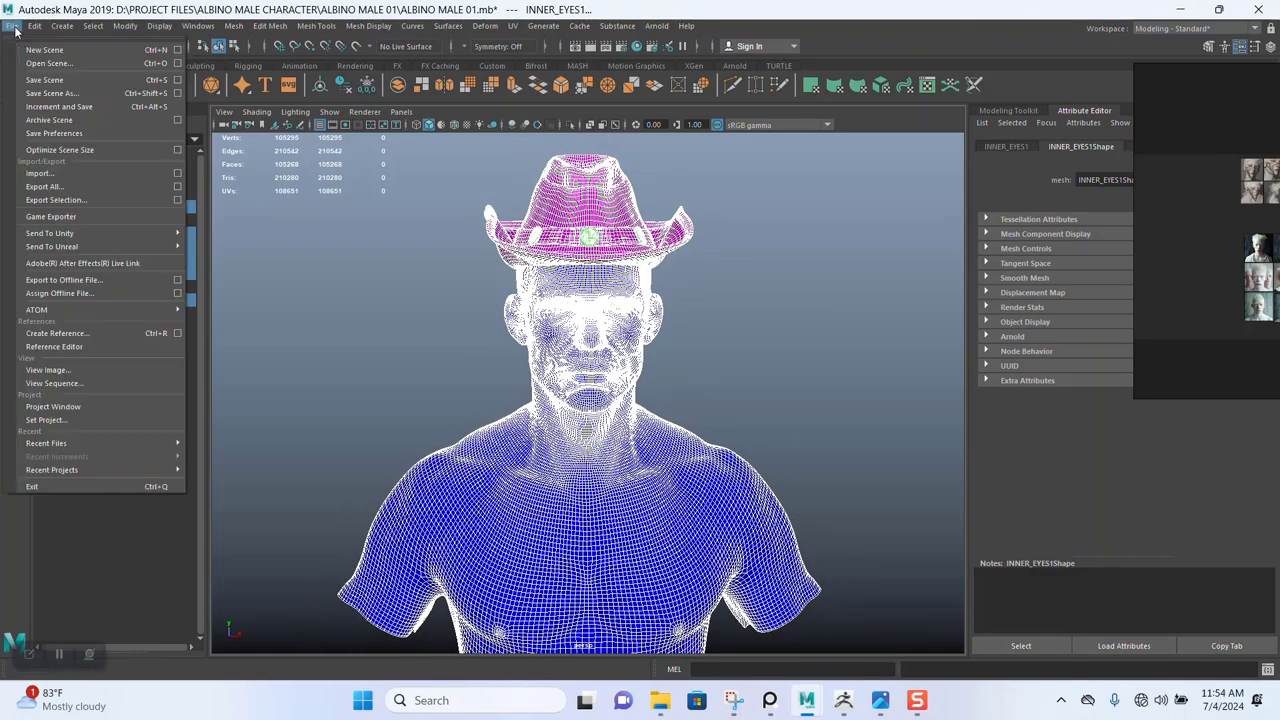
pyautogui.click(83, 202)
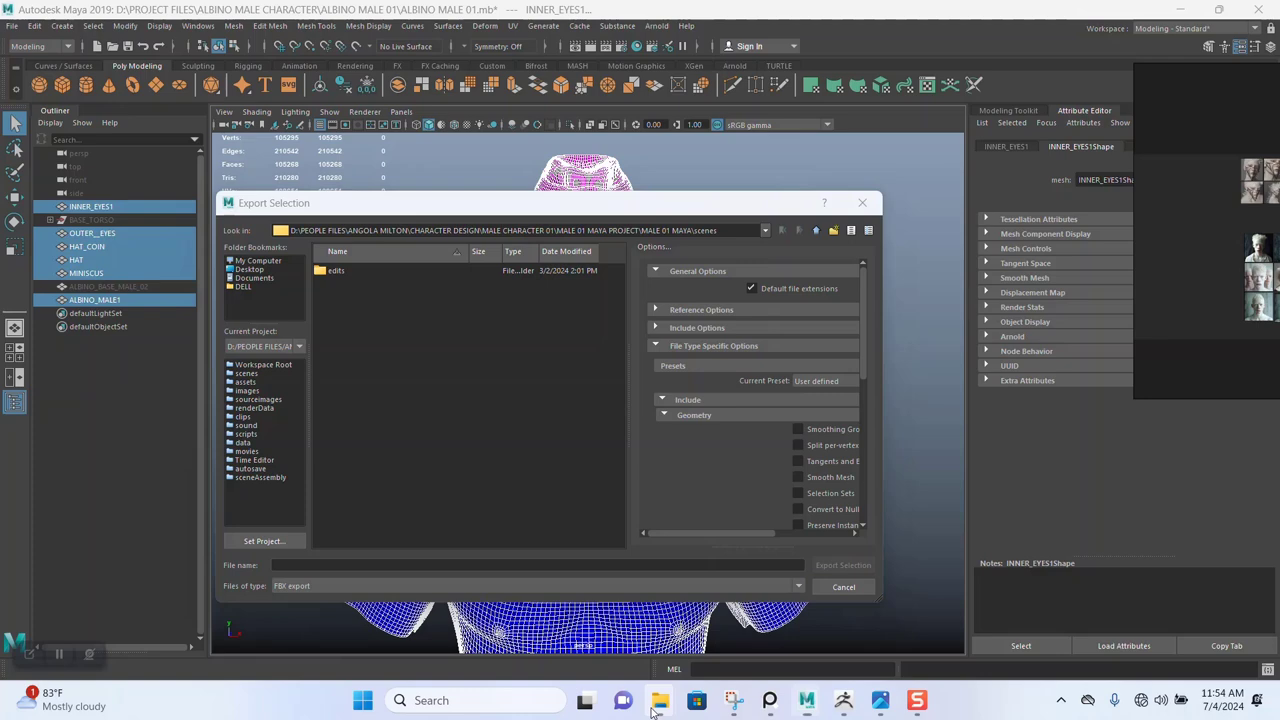
pyautogui.moveTo(660, 700)
pyautogui.click(800, 638)
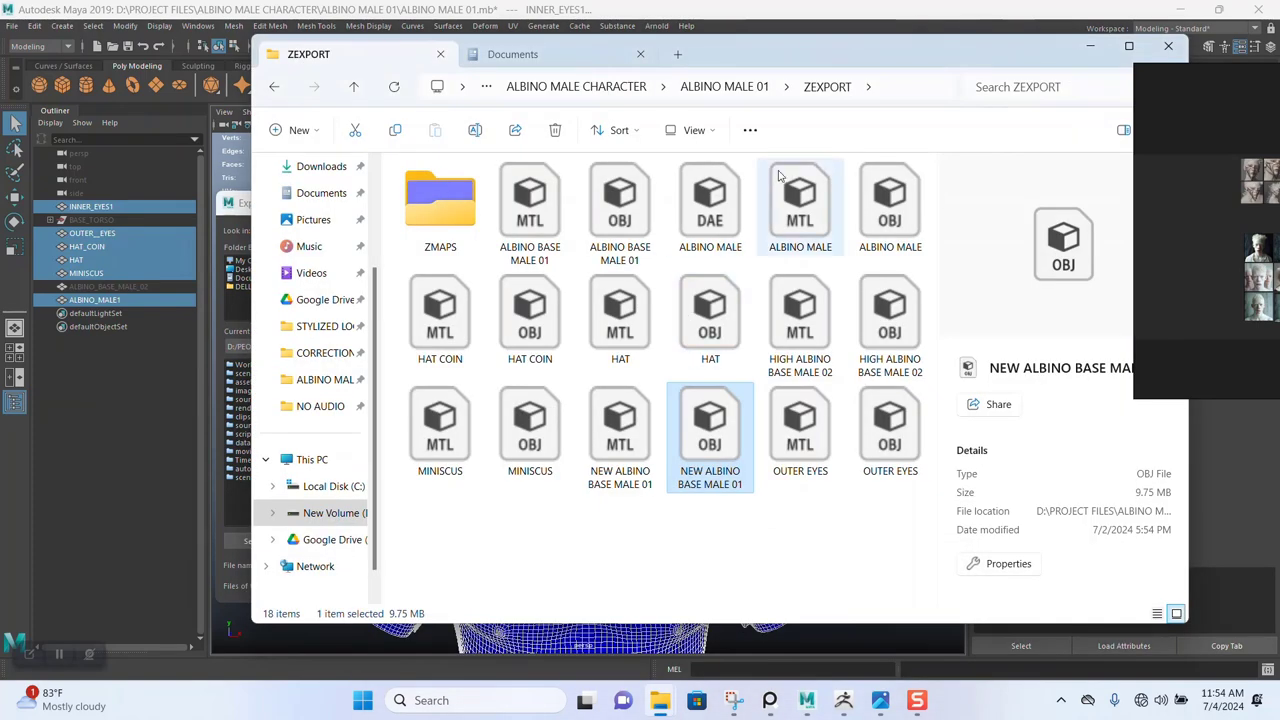
pyautogui.click(890, 86)
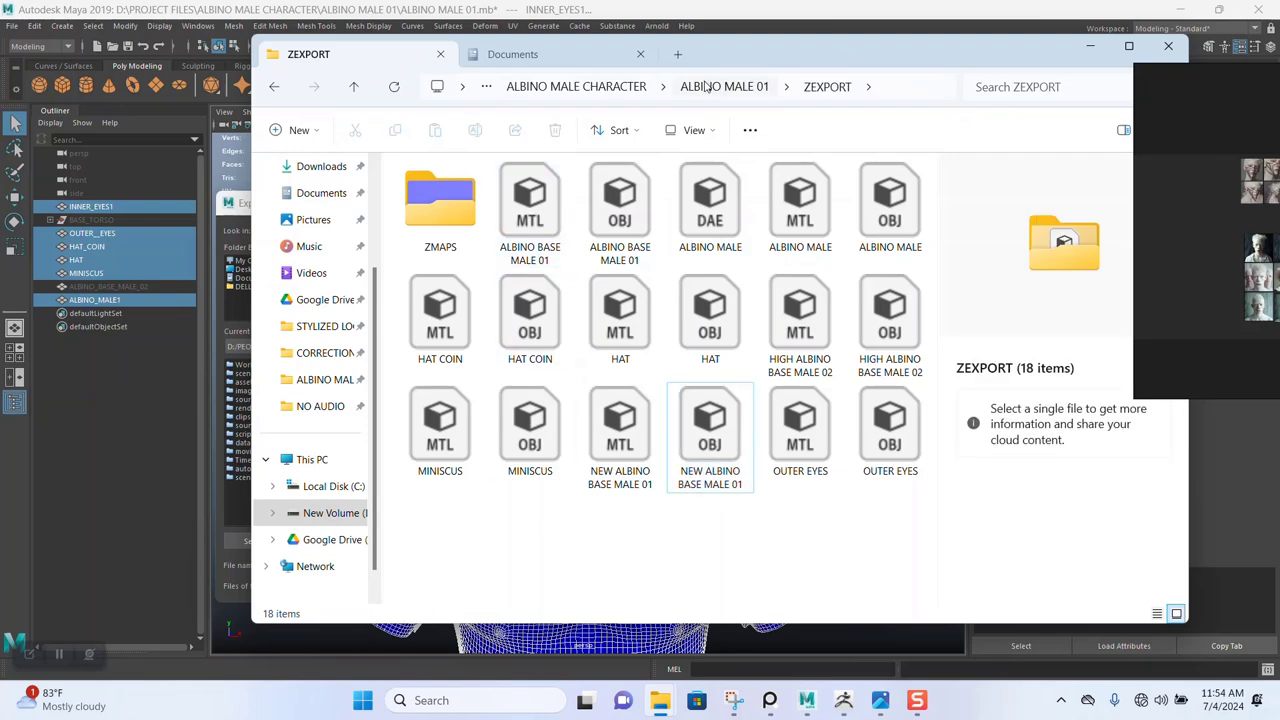
pyautogui.click(726, 88)
pyautogui.click(523, 9)
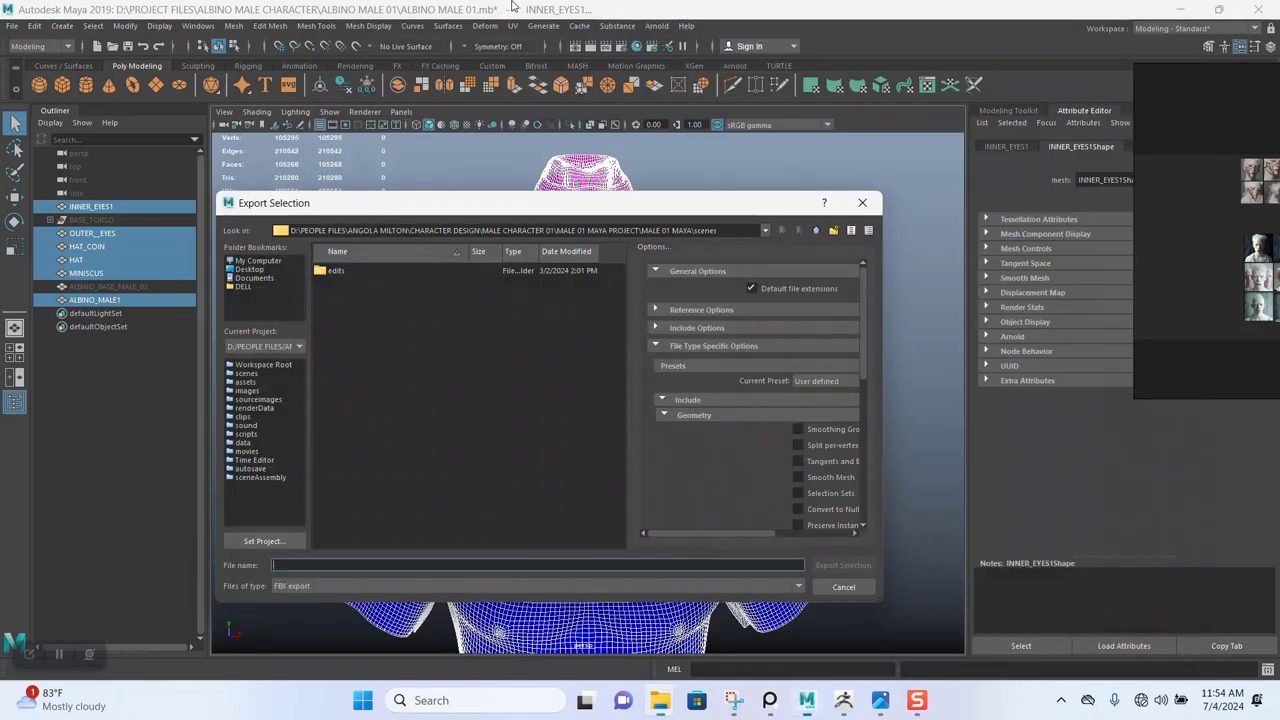
pyautogui.tripleClick(491, 230)
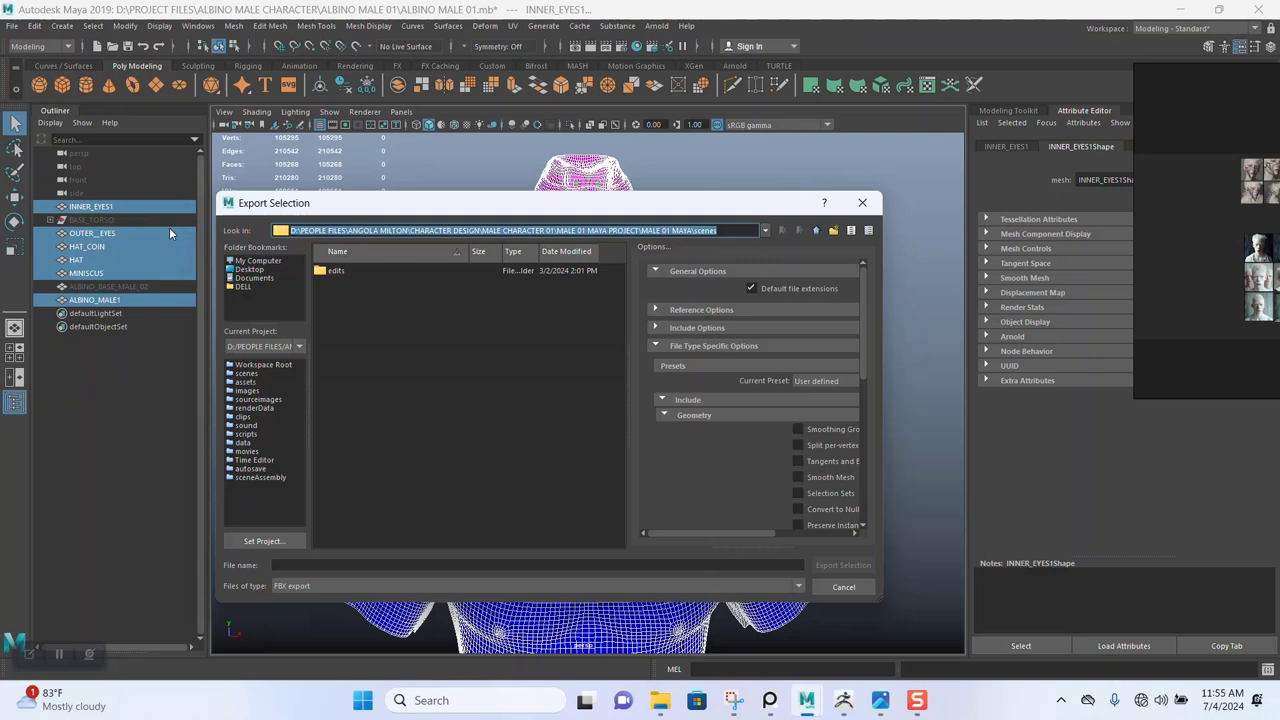
pyautogui.write('D:\\PROJECT FILES\\ALBINO MALE CHARACTER\\ALBINO MALE 01\\ZEXPORT')
pyautogui.press('Return')
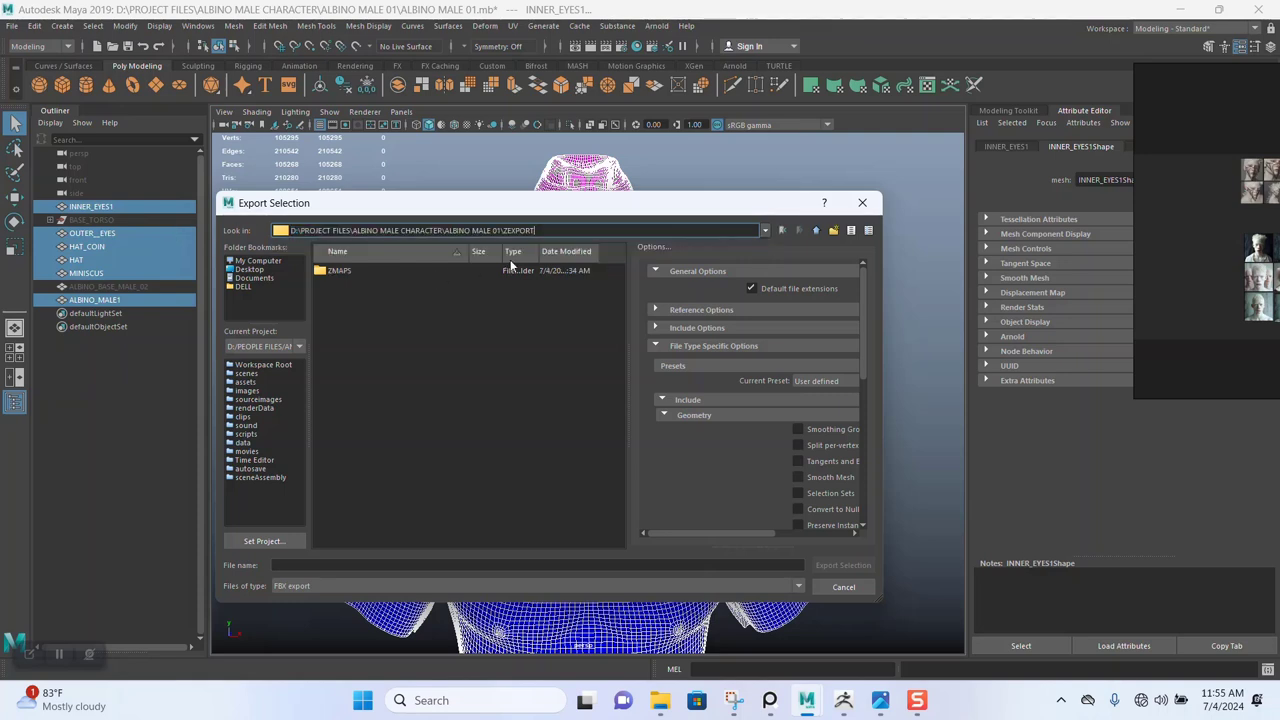
pyautogui.click(817, 230)
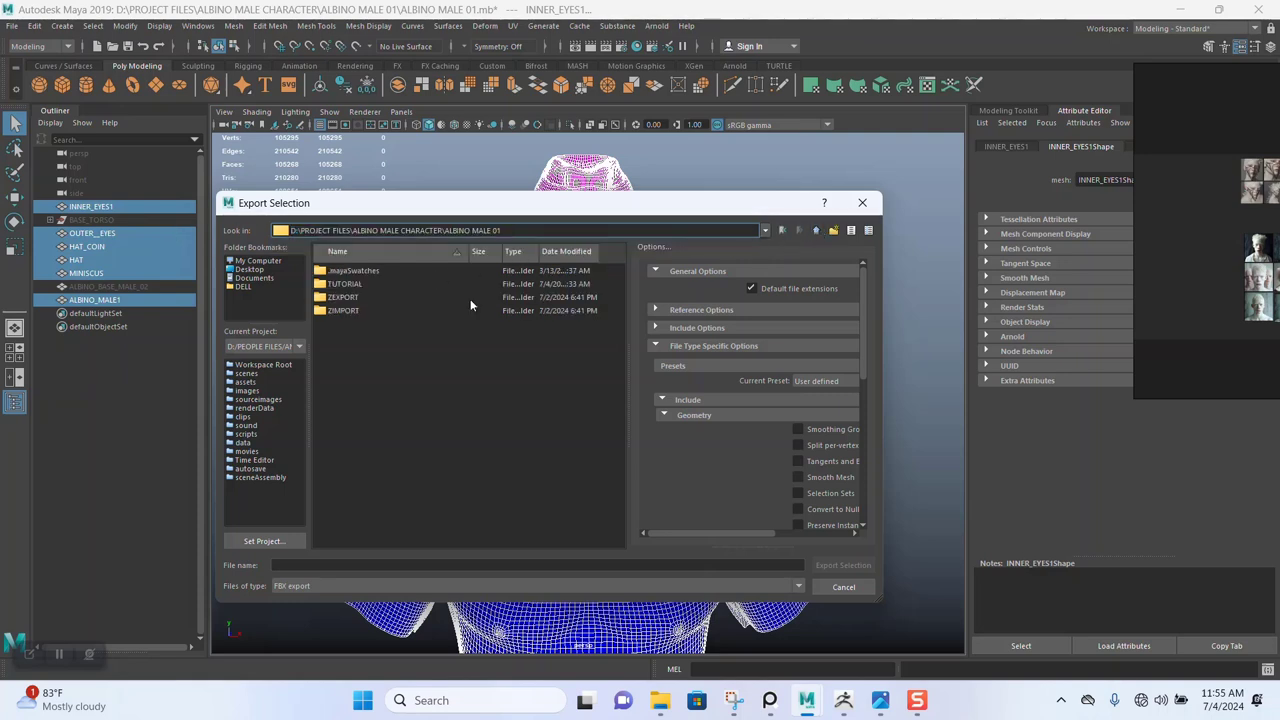
# Step: Name the file ALBINO MALE FBX and export the selection
pyautogui.click(314, 566)
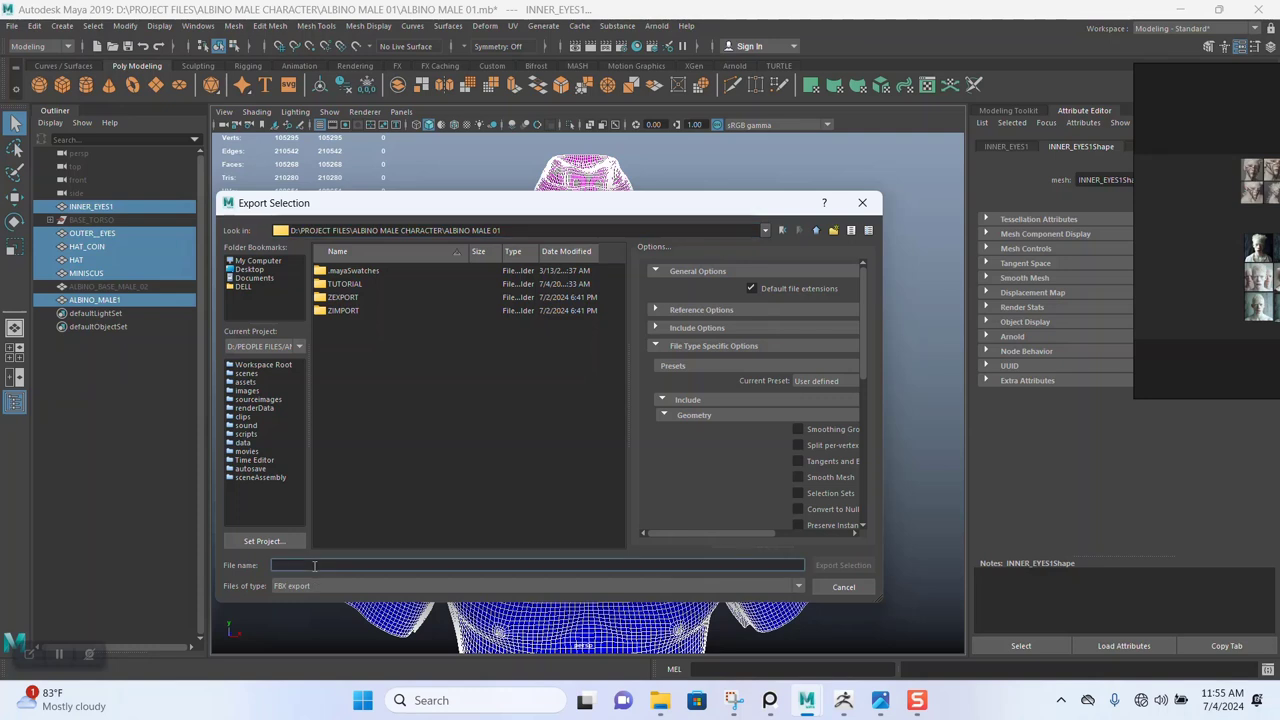
pyautogui.write('ALBINO MALE FBX')
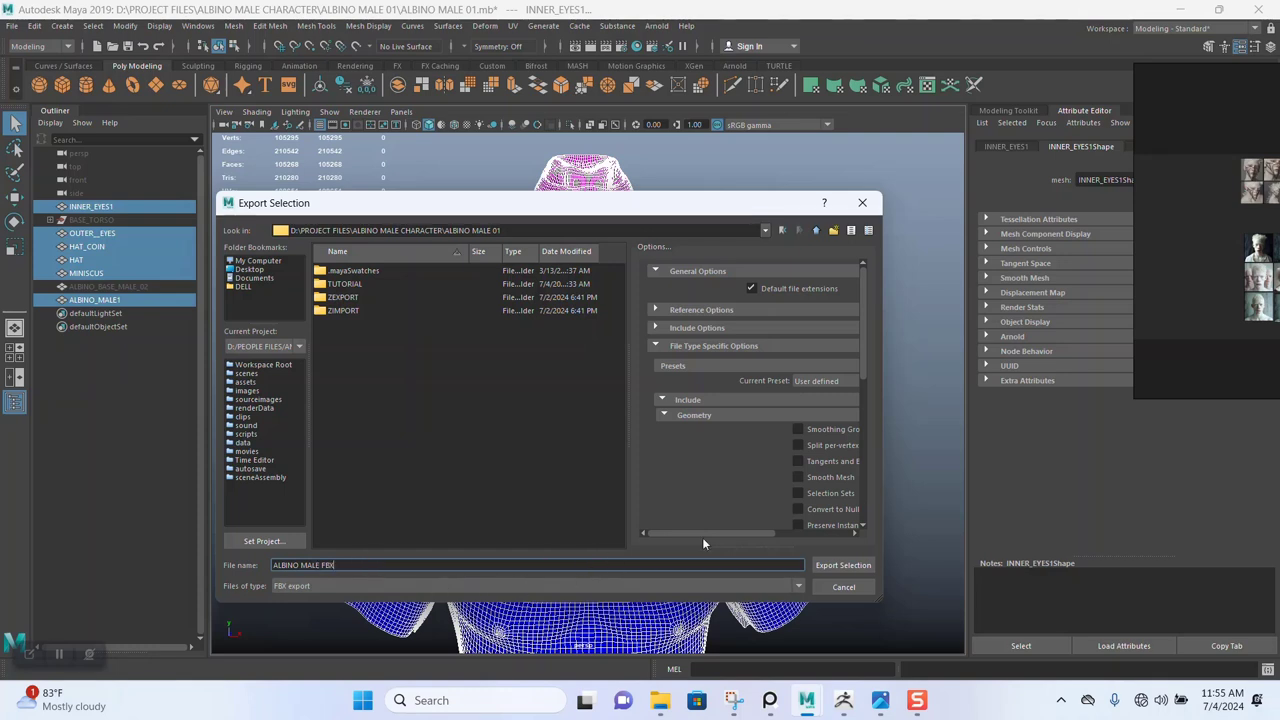
pyautogui.scroll(-3, 795, 468)
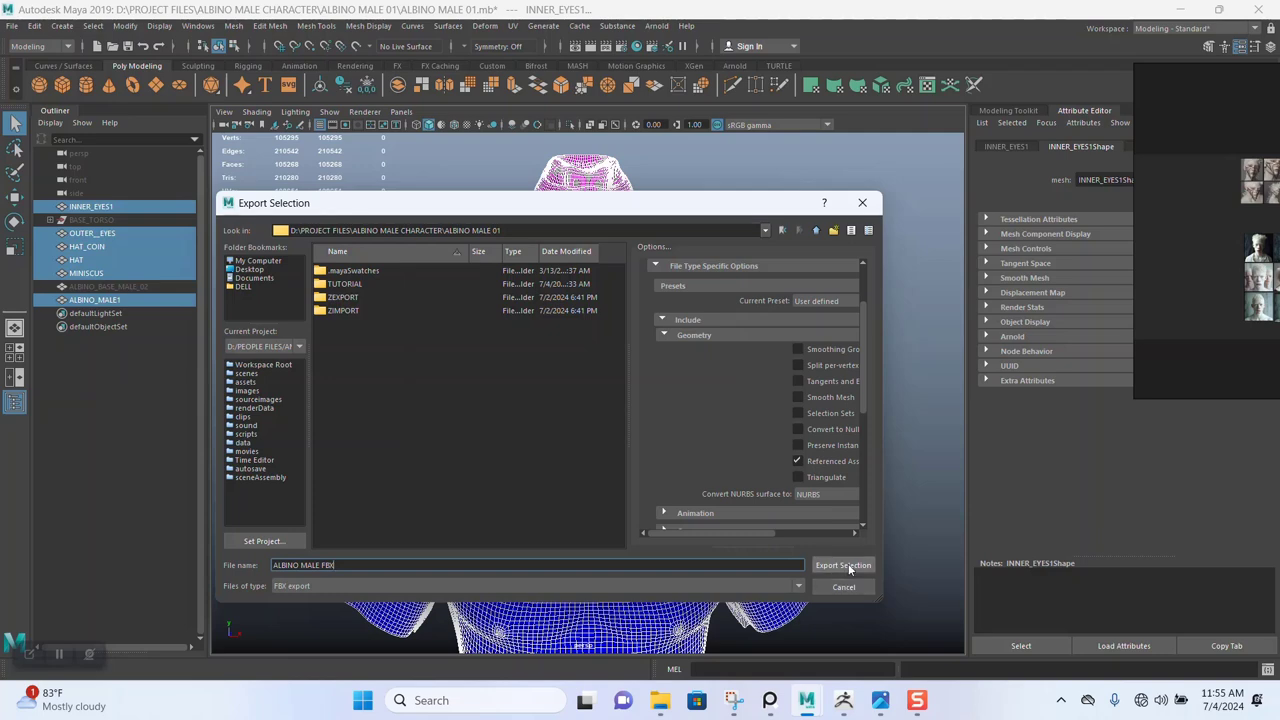
pyautogui.click(843, 566)
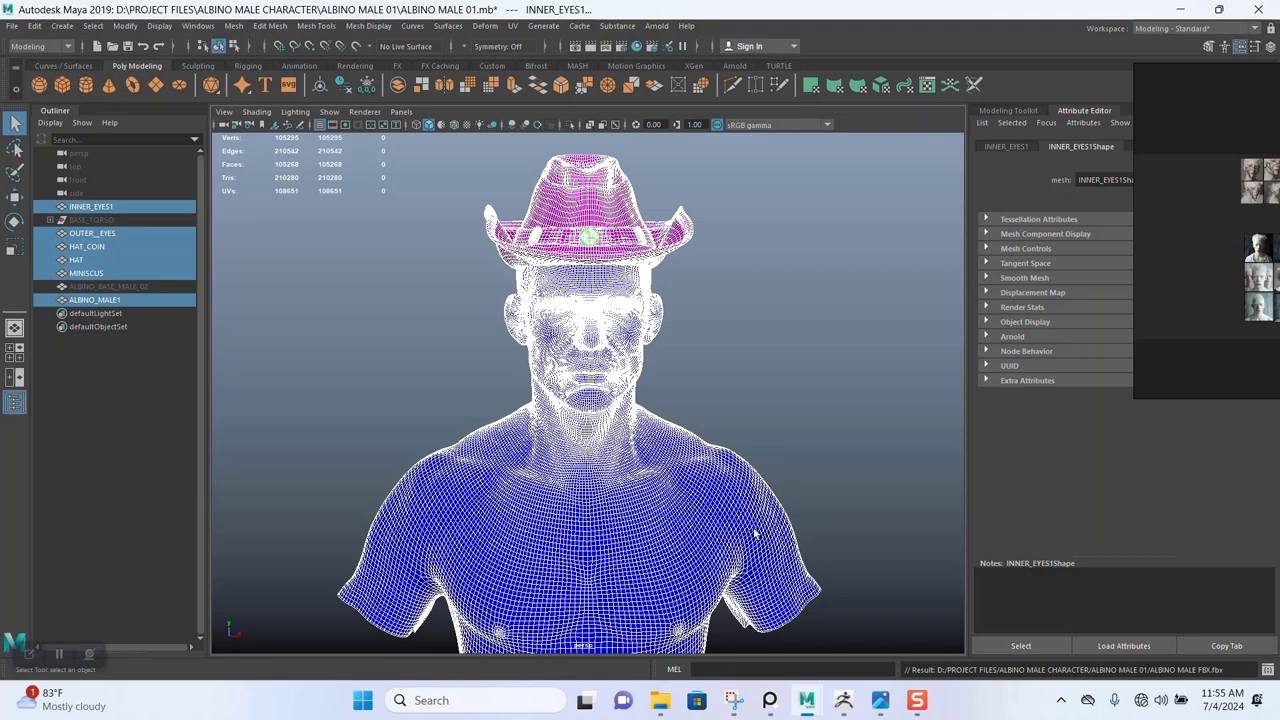
pyautogui.moveTo(660, 701)
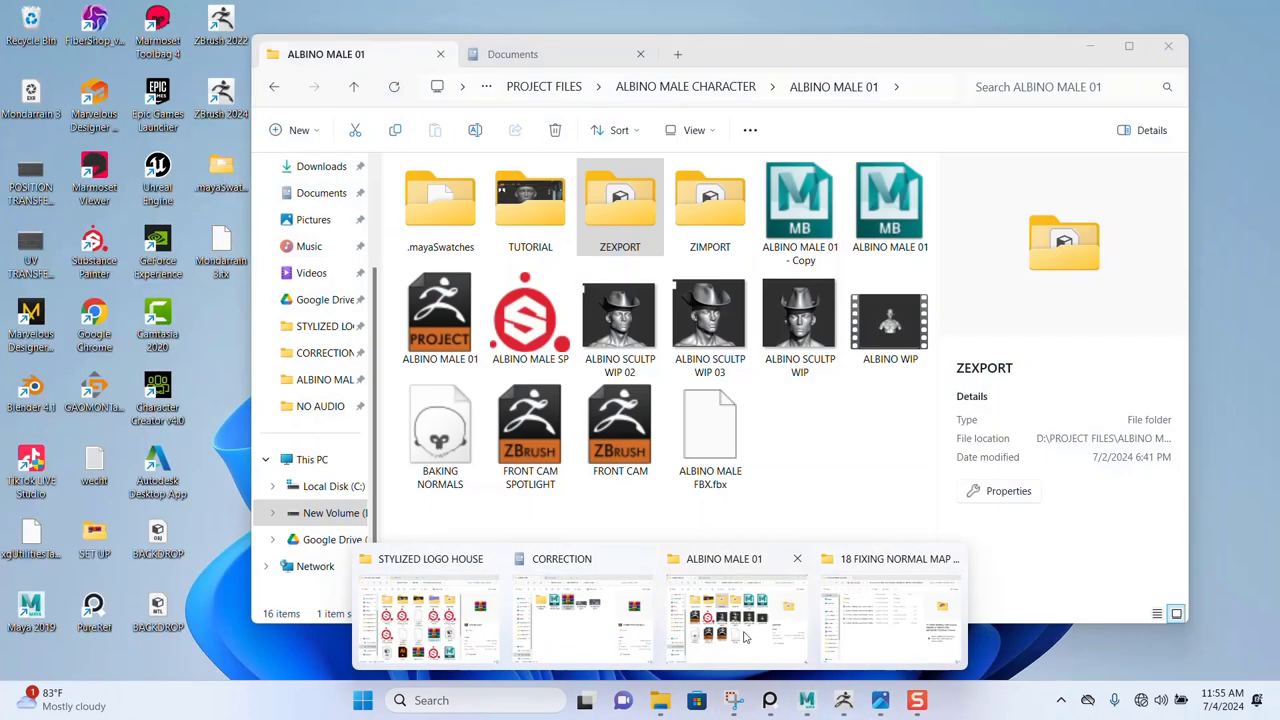
# Step: Open the ALBINO MALE SP project from File Explorer, skipping the GPU driver warning
pyautogui.click(705, 622)
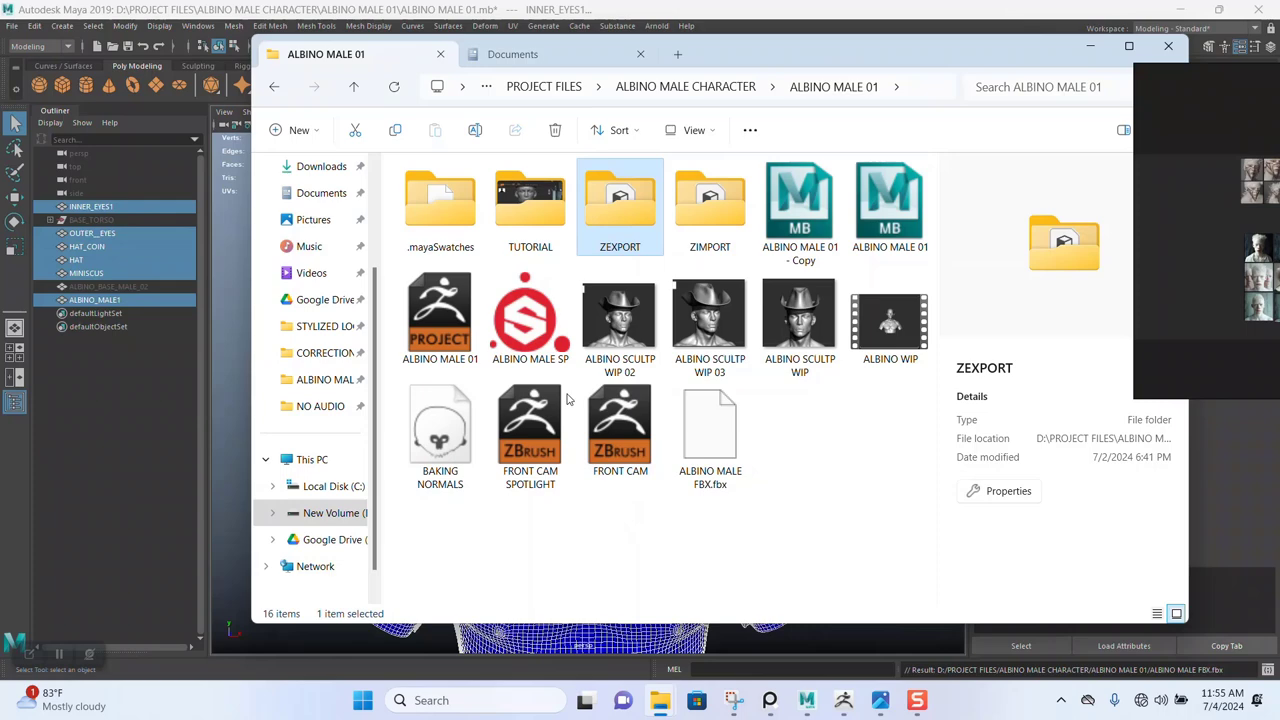
pyautogui.click(550, 340)
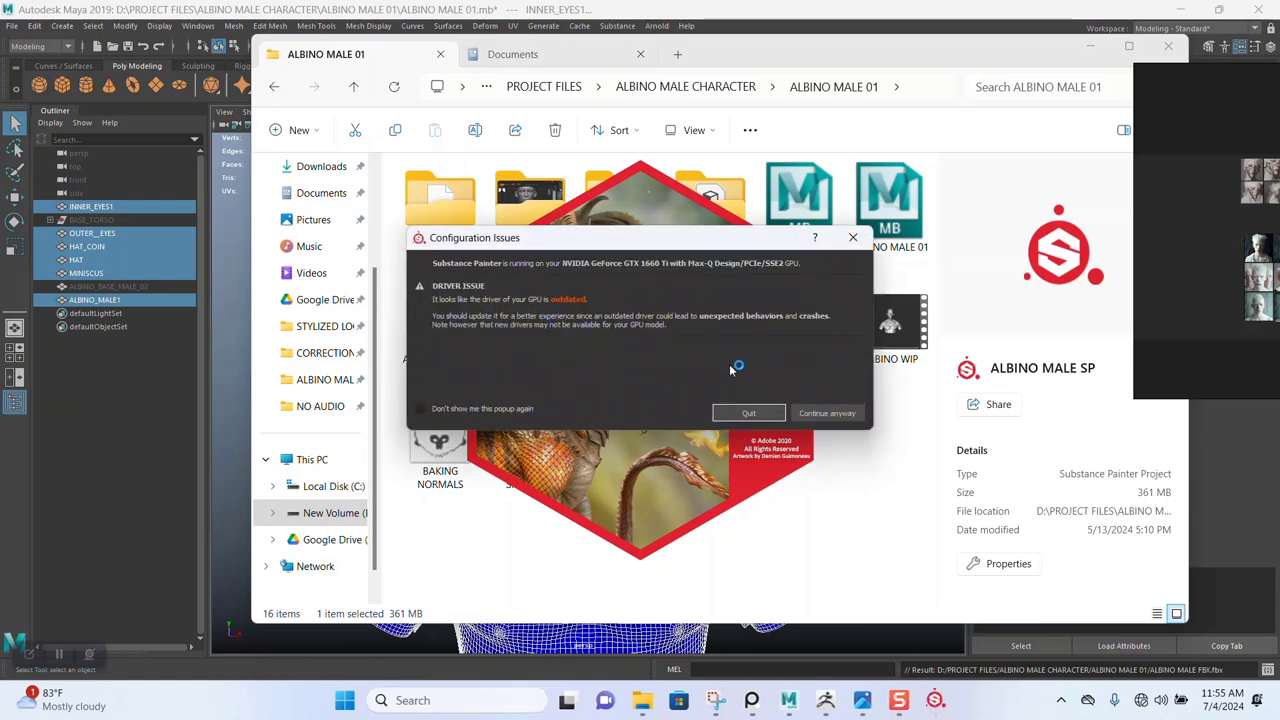
pyautogui.click(826, 412)
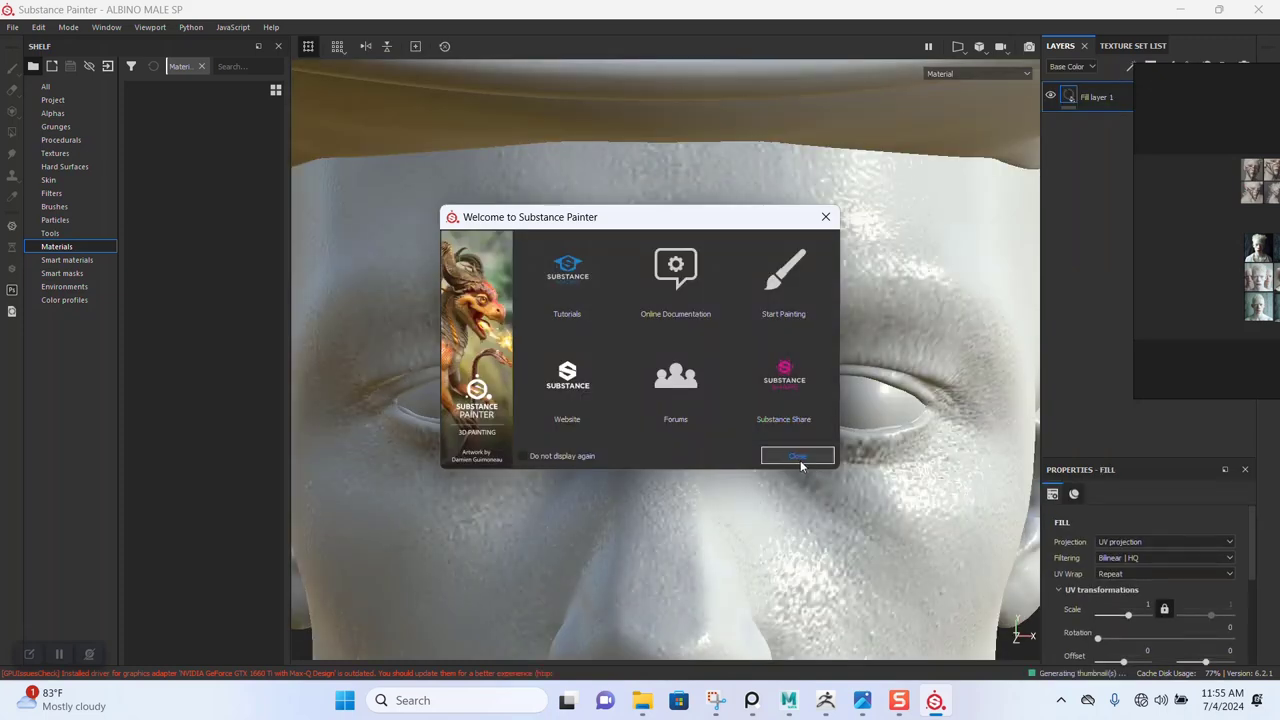
# Step: Close the welcome screen and frame the bust front-on
pyautogui.click(797, 456)
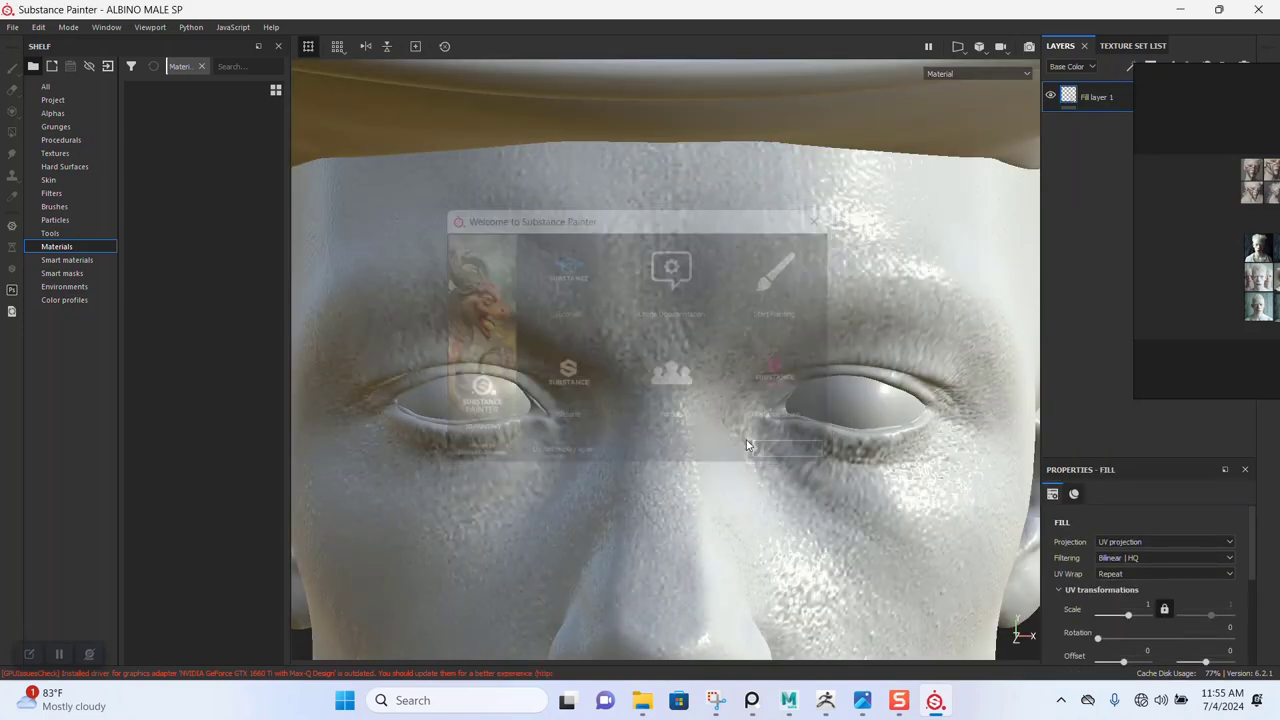
pyautogui.scroll(-3, 697, 410)
pyautogui.scroll(-3, 697, 410)
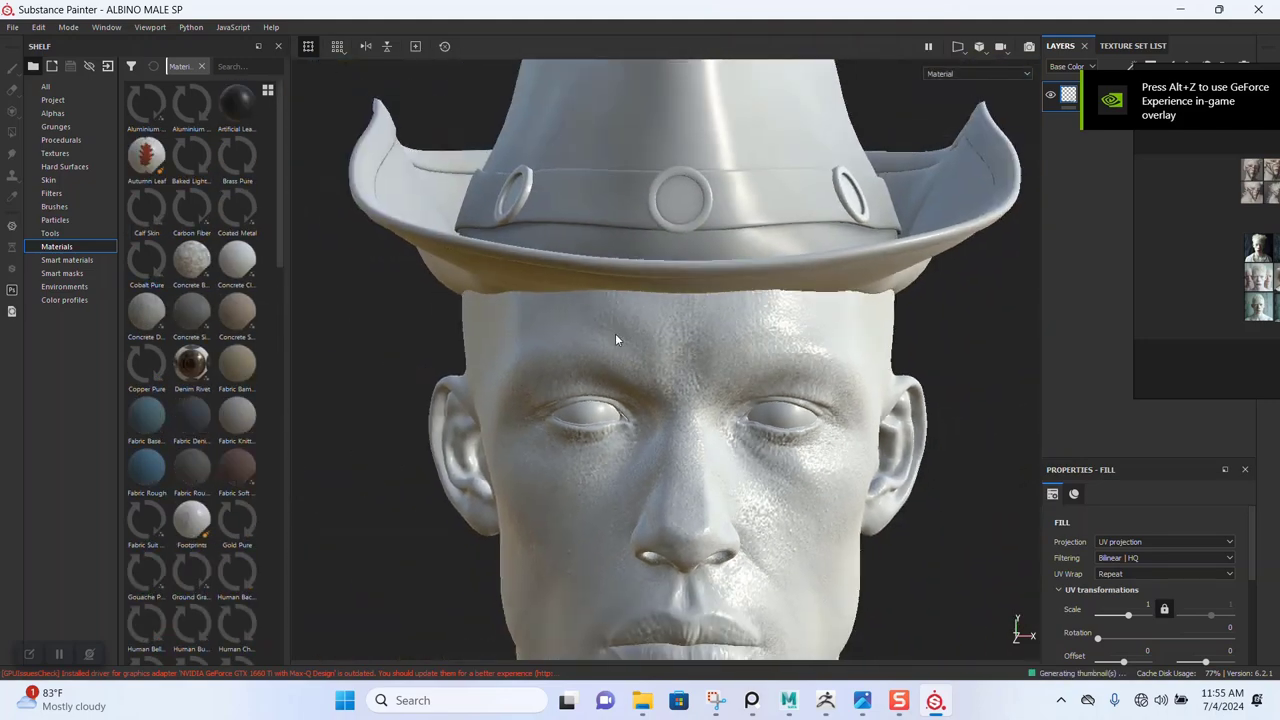
pyautogui.moveTo(615, 333)
pyautogui.keyDown('alt'); pyautogui.mouseDown()
pyautogui.moveTo(600, 320)
pyautogui.moveTo(663, 374)
pyautogui.mouseUp(); pyautogui.keyUp('alt')
pyautogui.scroll(2, 586, 307)
pyautogui.scroll(-2, 548, 262)
pyautogui.keyDown('alt'); pyautogui.moveTo(548, 262); pyautogui.dragTo(646, 377); pyautogui.keyUp('alt')
pyautogui.keyDown('alt'); pyautogui.moveTo(646, 377); pyautogui.dragTo(588, 366, button='middle'); pyautogui.keyUp('alt')
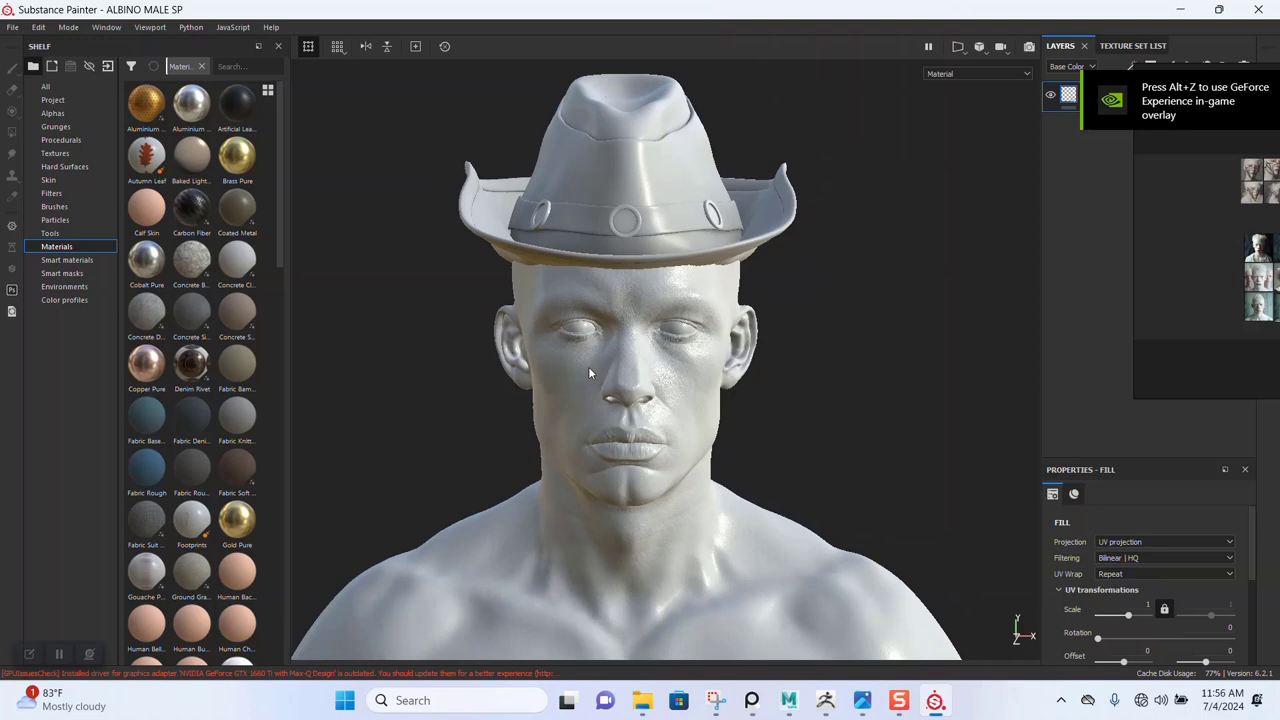
pyautogui.scroll(-1, 588, 366)
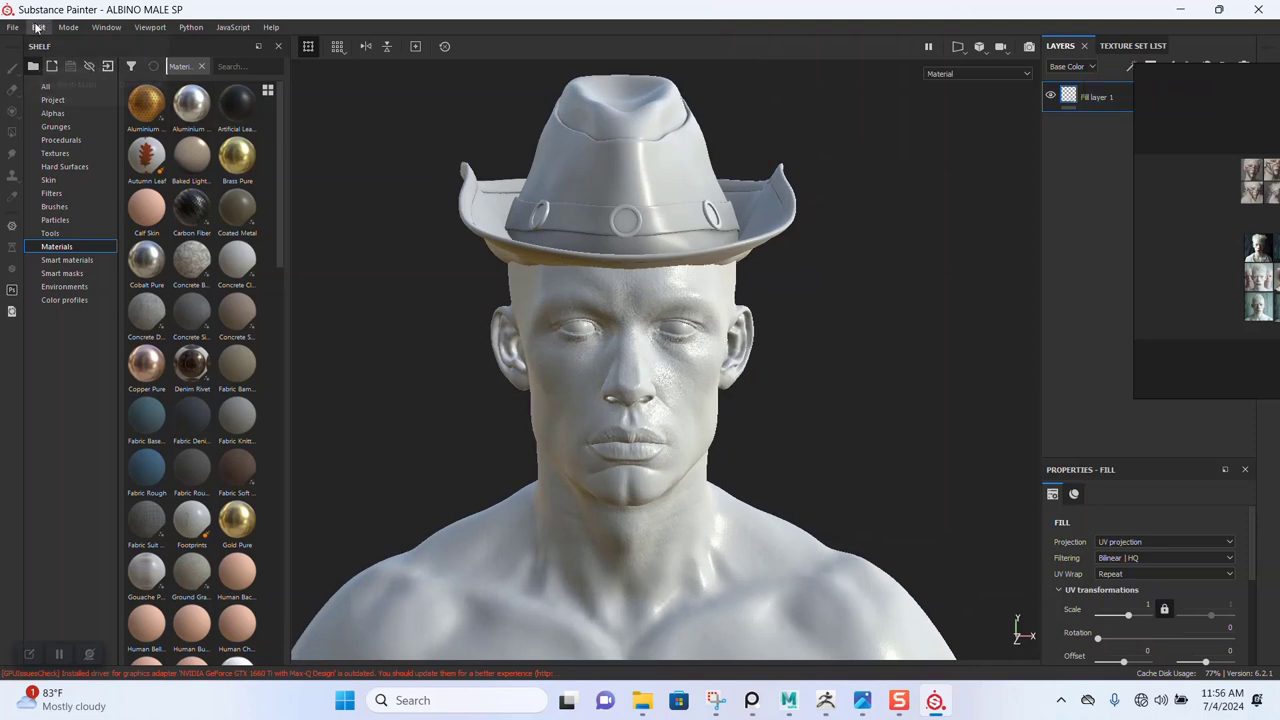
# Step: Set ALBINO MALE FBX.fbx as the project mesh in Project Configuration
pyautogui.click(37, 27)
pyautogui.click(60, 78)
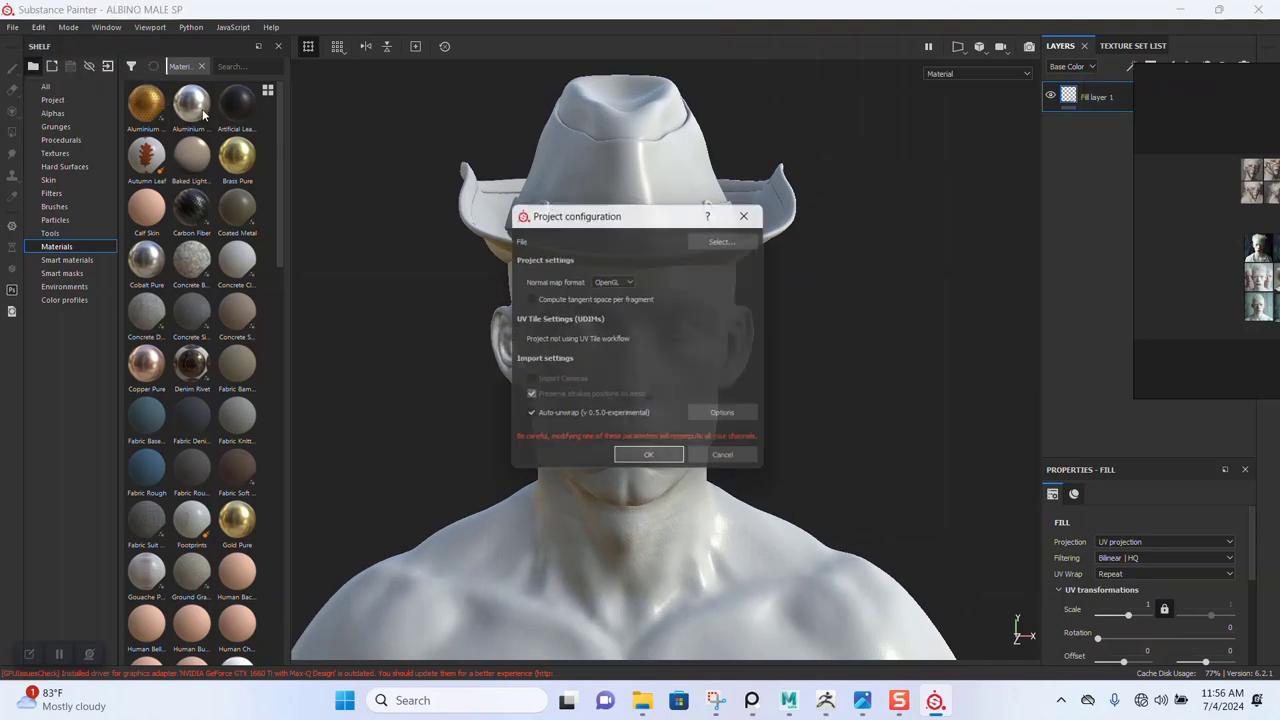
pyautogui.click(737, 241)
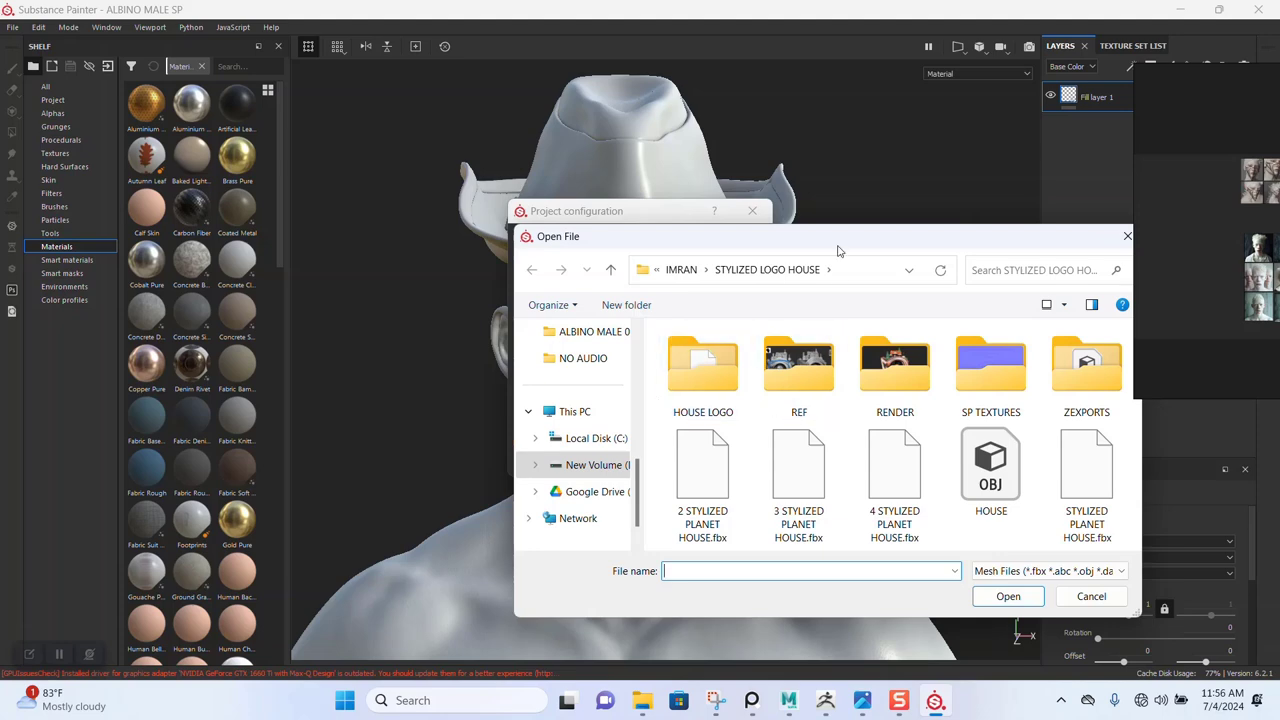
pyautogui.moveTo(838, 250); pyautogui.dragTo(712, 201)
pyautogui.click(462, 283)
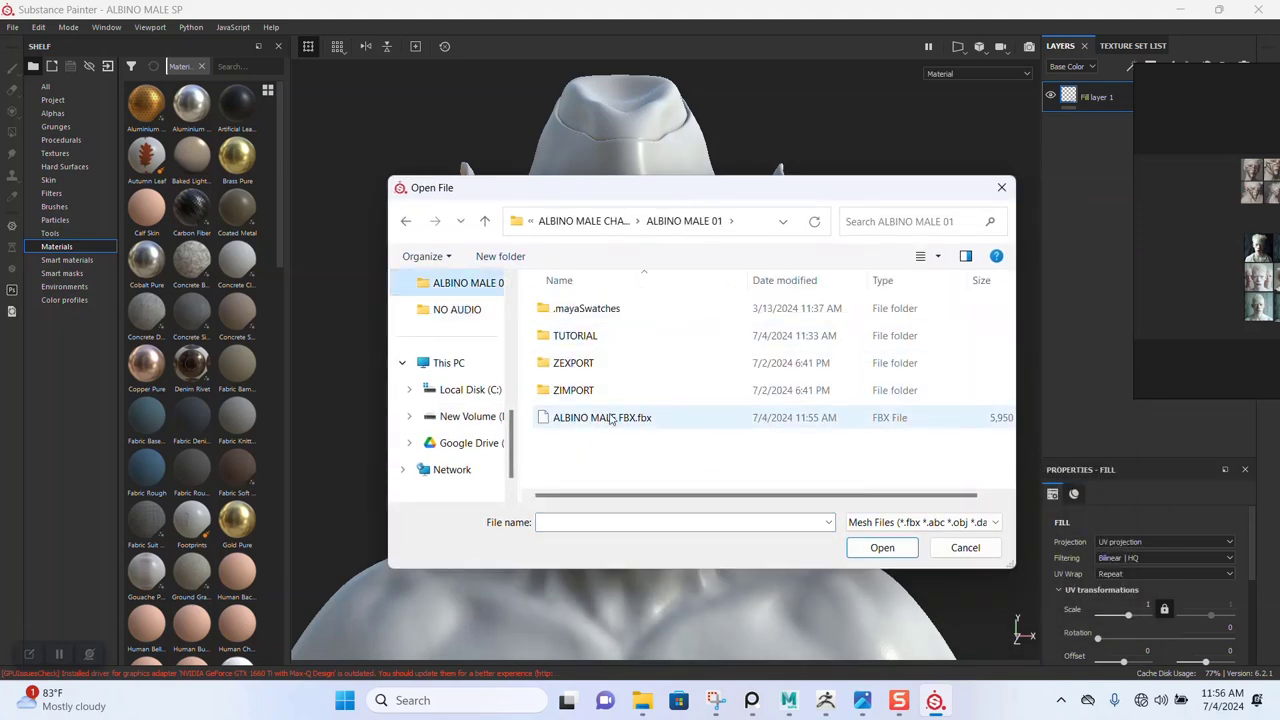
pyautogui.doubleClick(603, 421)
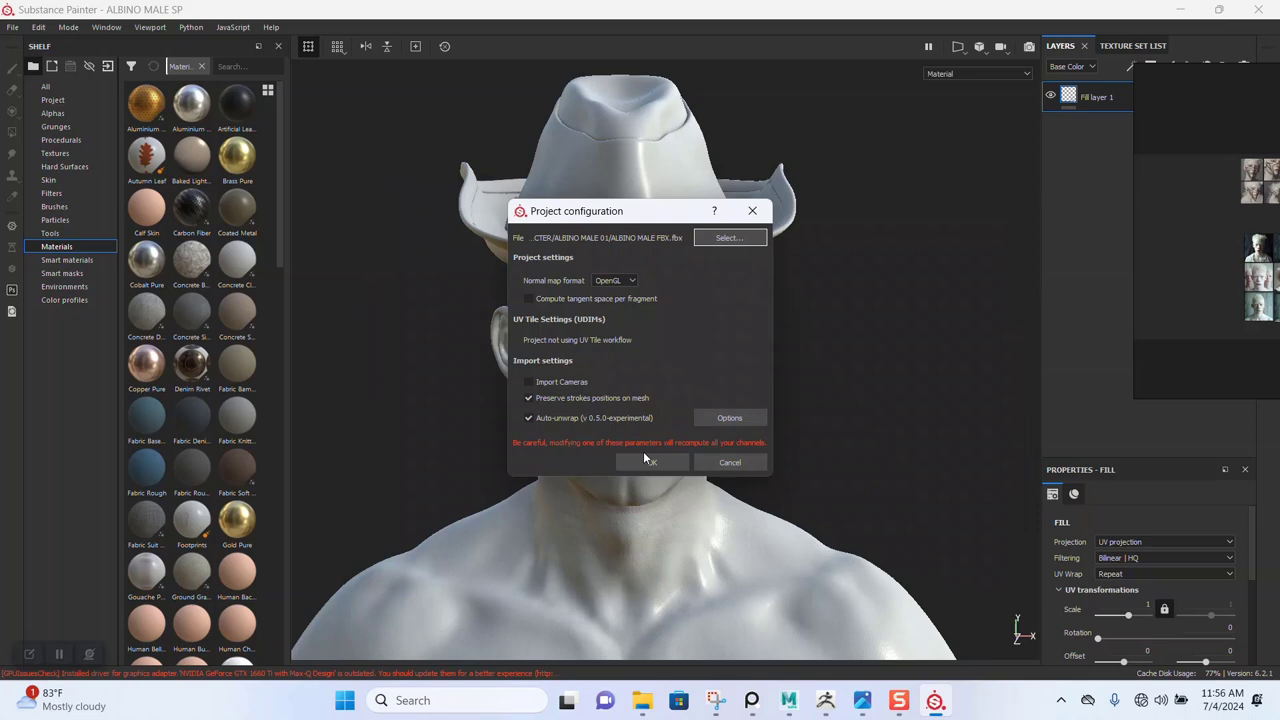
pyautogui.click(644, 461)
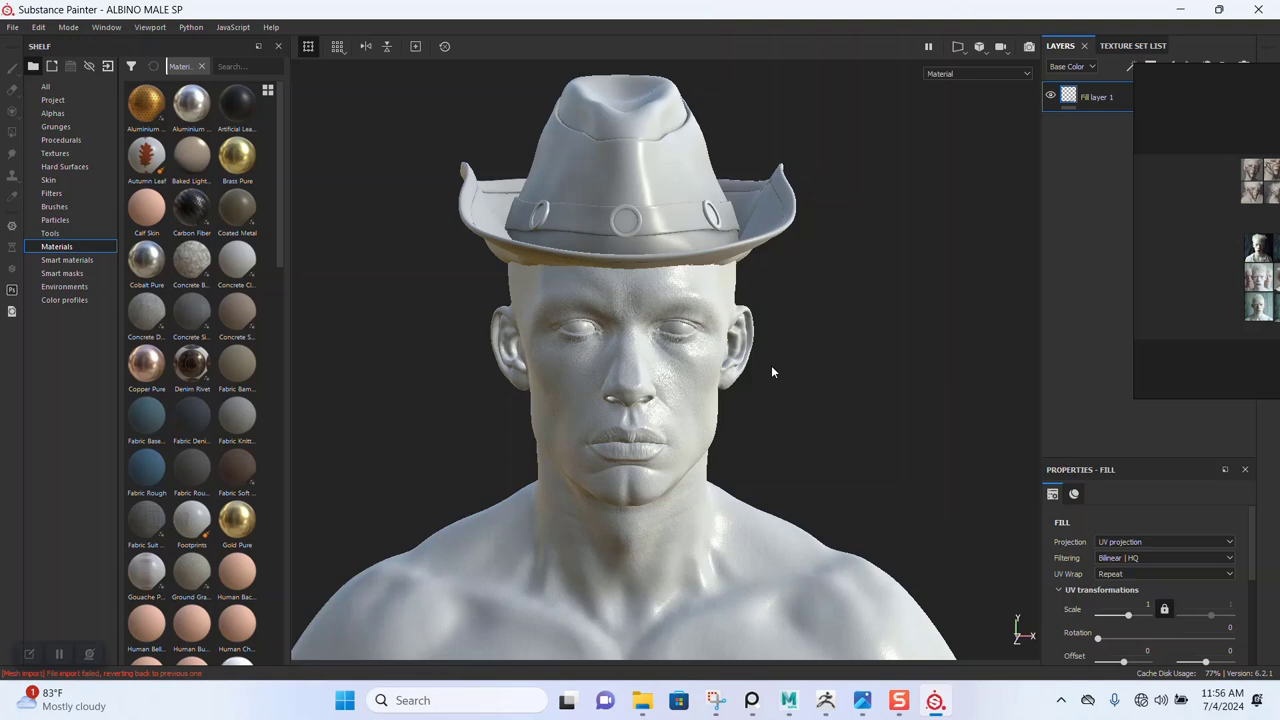
pyautogui.keyDown('alt'); pyautogui.moveTo(771, 365); pyautogui.dragTo(771, 365); pyautogui.keyUp('alt')
pyautogui.keyDown('alt'); pyautogui.moveTo(771, 365); pyautogui.dragTo(772, 507, button='right'); pyautogui.keyUp('alt')
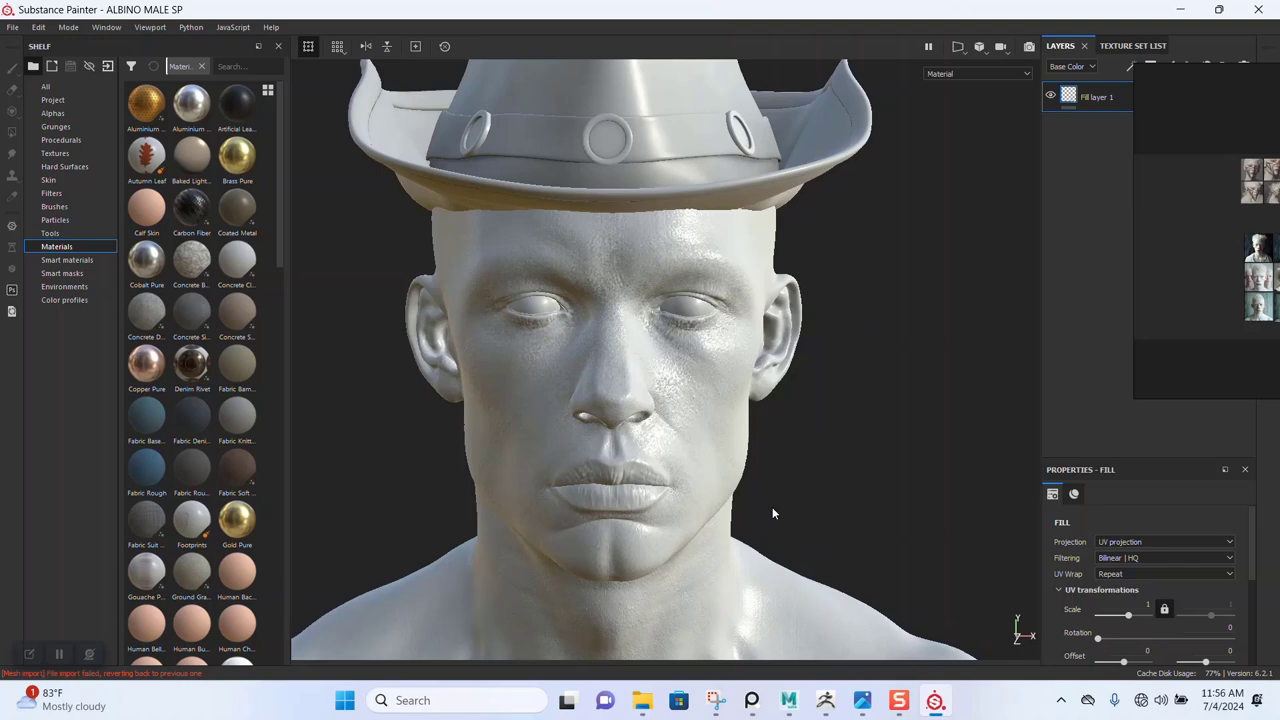
pyautogui.keyDown('alt'); pyautogui.moveTo(772, 507); pyautogui.dragTo(700, 480); pyautogui.keyUp('alt')
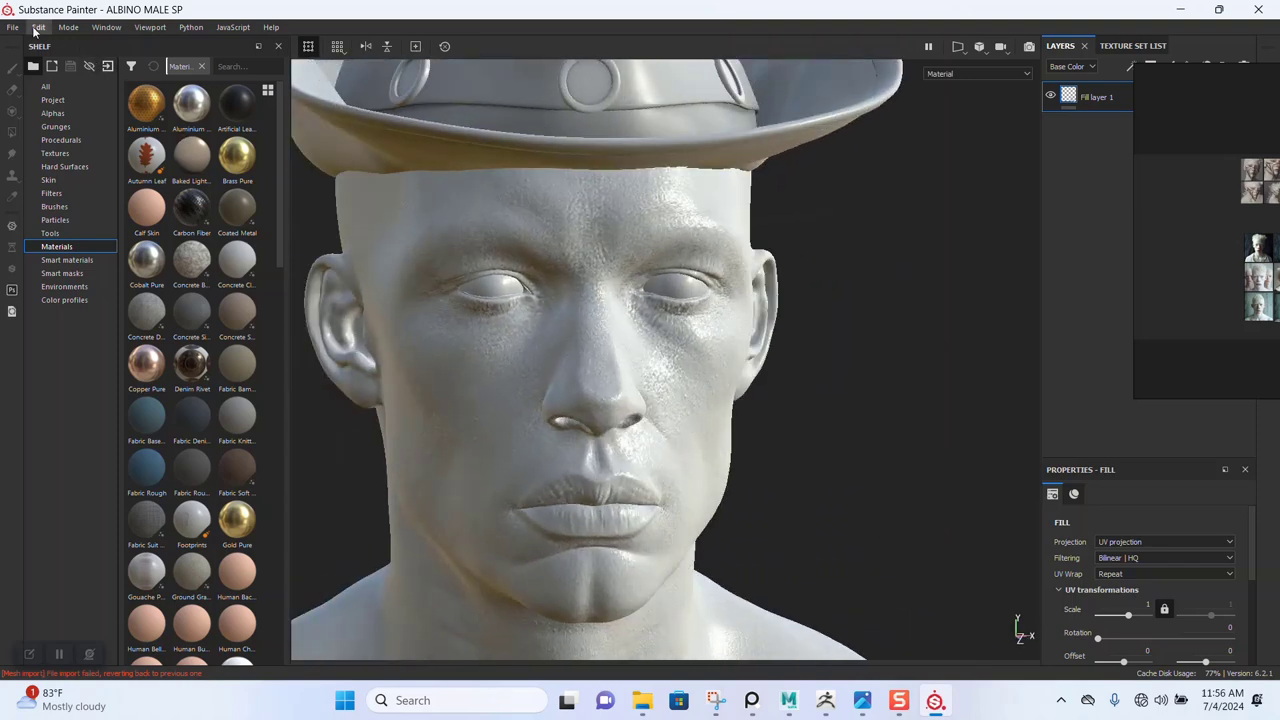
# Step: Reselect ALBINO MALE FBX.fbx in Project Configuration and confirm the mesh change
pyautogui.click(37, 28)
pyautogui.click(83, 72)
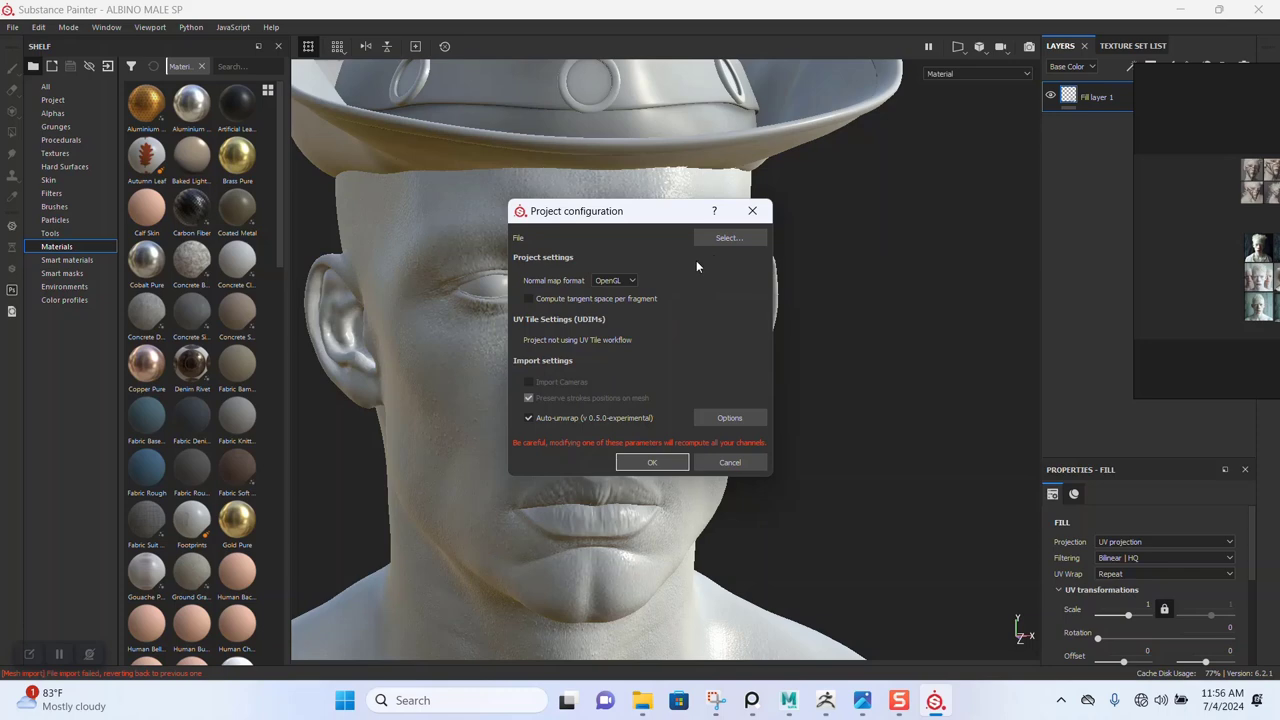
pyautogui.click(720, 240)
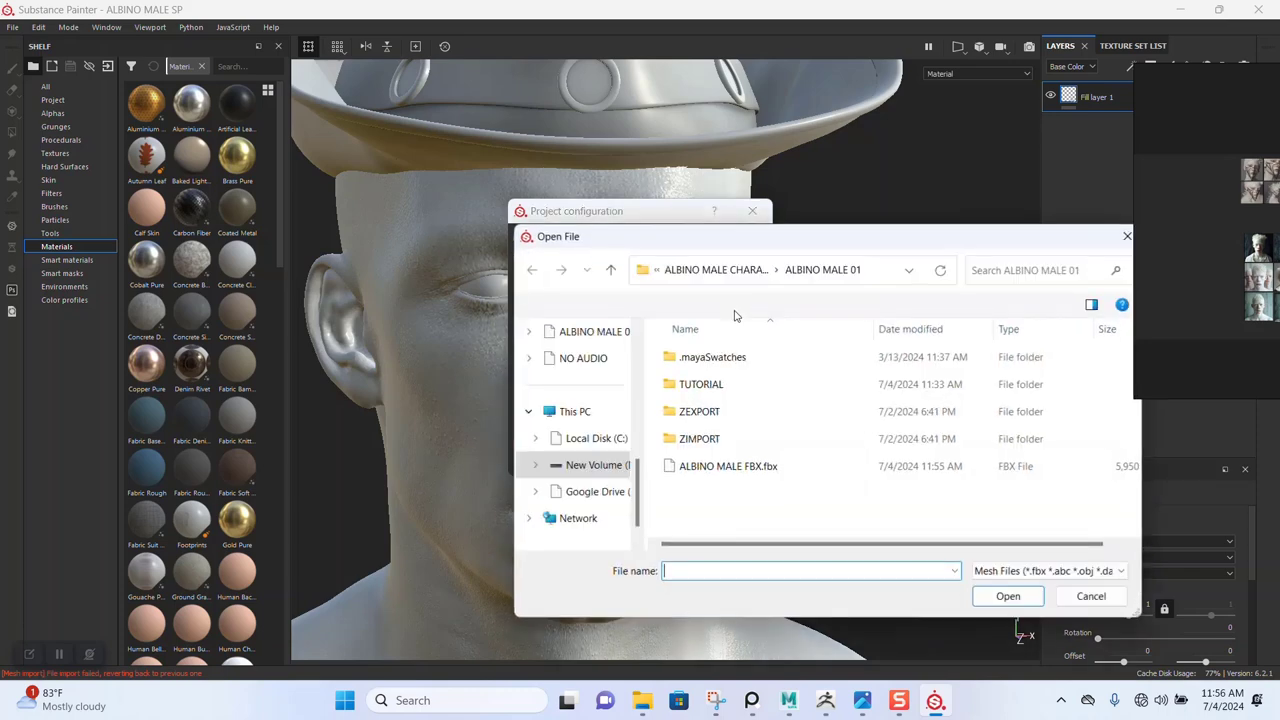
pyautogui.click(745, 468)
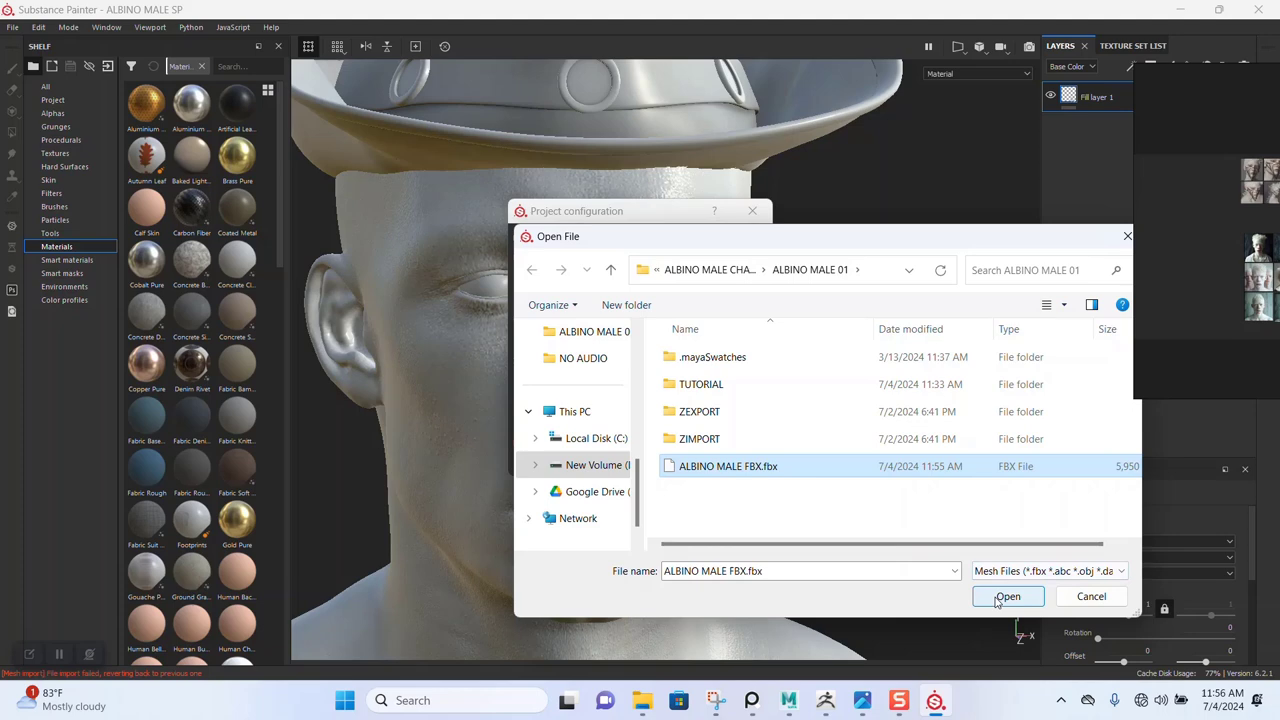
pyautogui.click(996, 598)
pyautogui.click(662, 465)
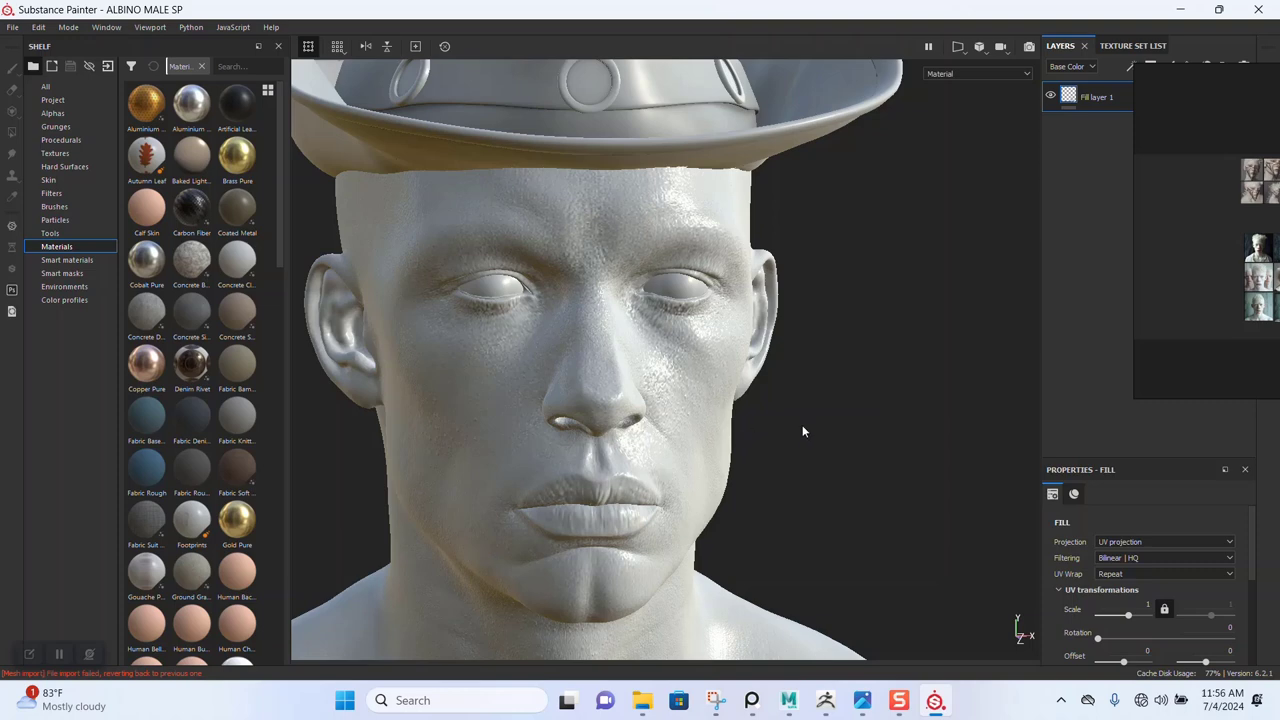
pyautogui.scroll(-3, 802, 431)
pyautogui.moveTo(802, 431)
pyautogui.keyDown('alt'); pyautogui.mouseDown()
pyautogui.moveTo(643, 264)
pyautogui.moveTo(611, 400)
pyautogui.moveTo(700, 380)
pyautogui.mouseUp(); pyautogui.keyUp('alt')
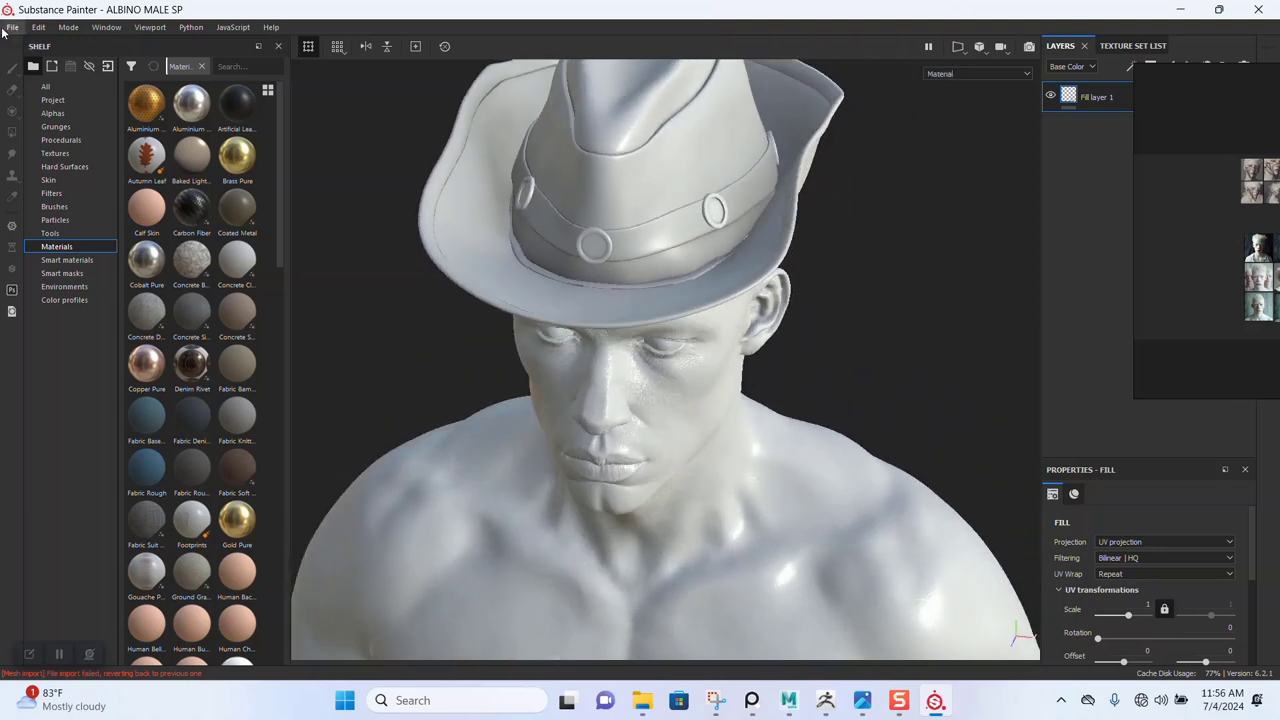
# Step: Start a new project using ALBINO MALE FBX.fbx as the mesh
pyautogui.click(8, 28)
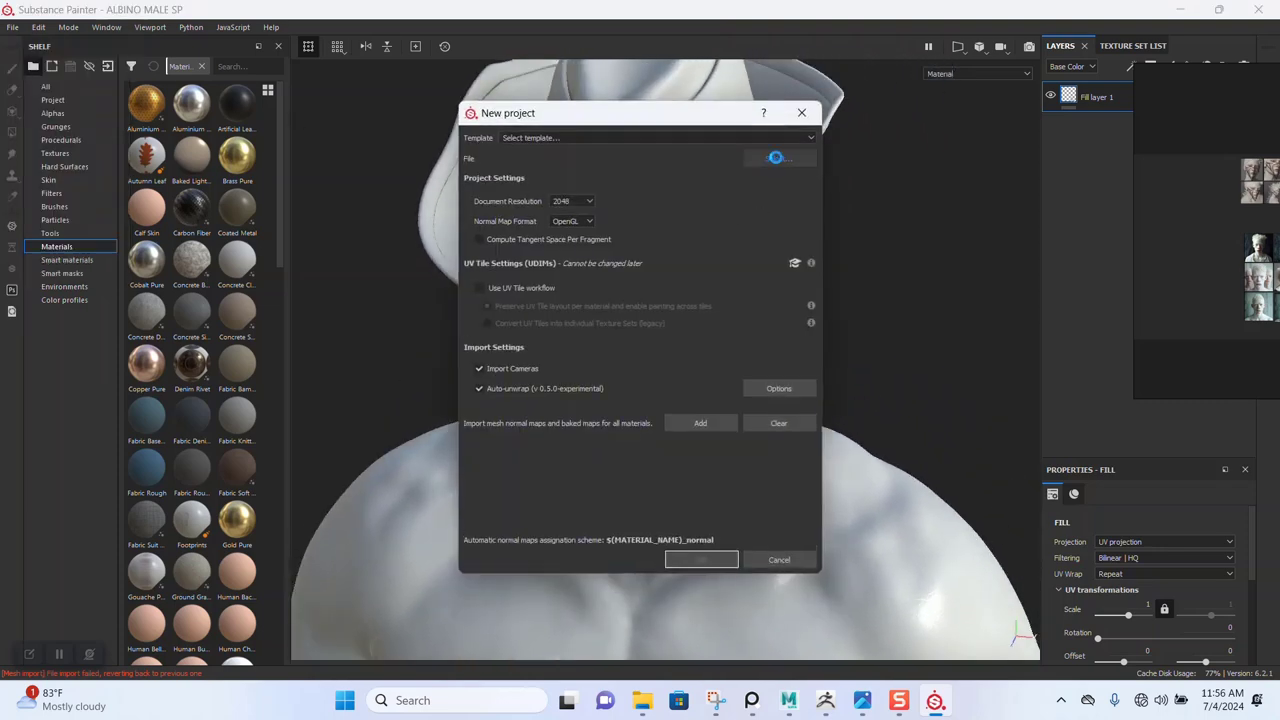
pyautogui.click(690, 369)
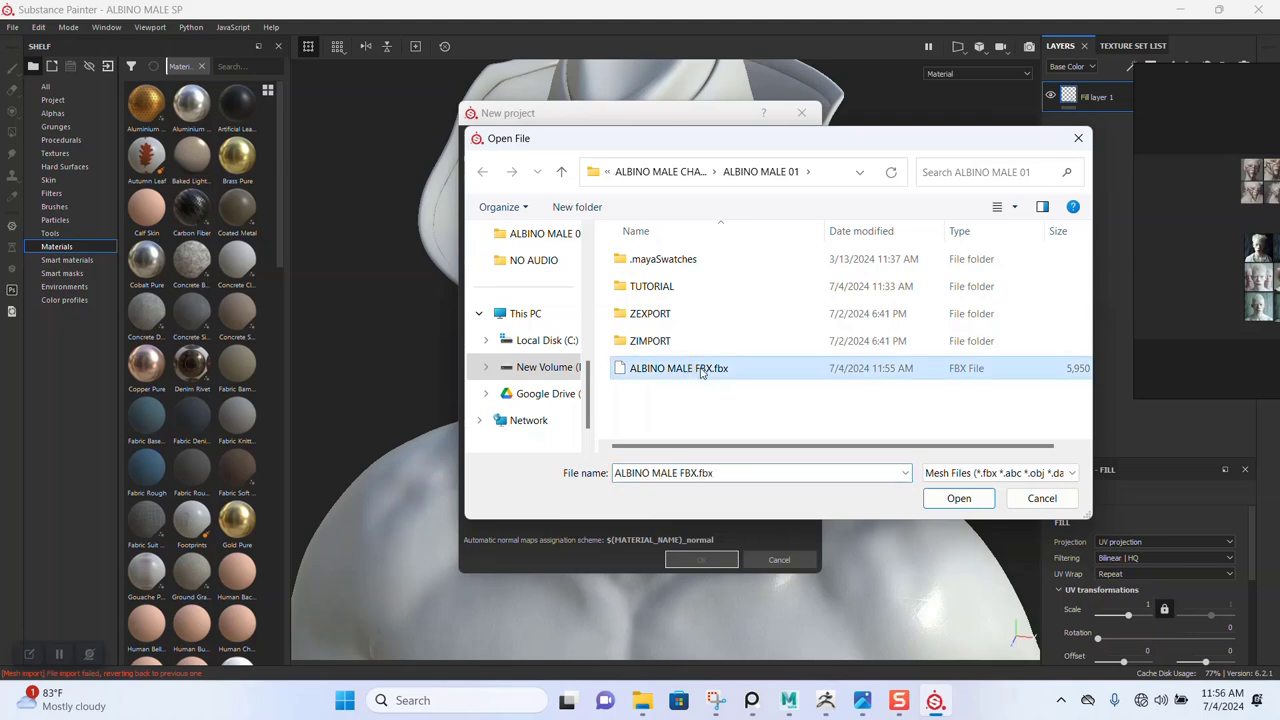
pyautogui.doubleClick(702, 370)
# Step: Look for baked maps in ZIMPORT > HEAD BAKE, then cancel the empty browser
pyautogui.click(703, 416)
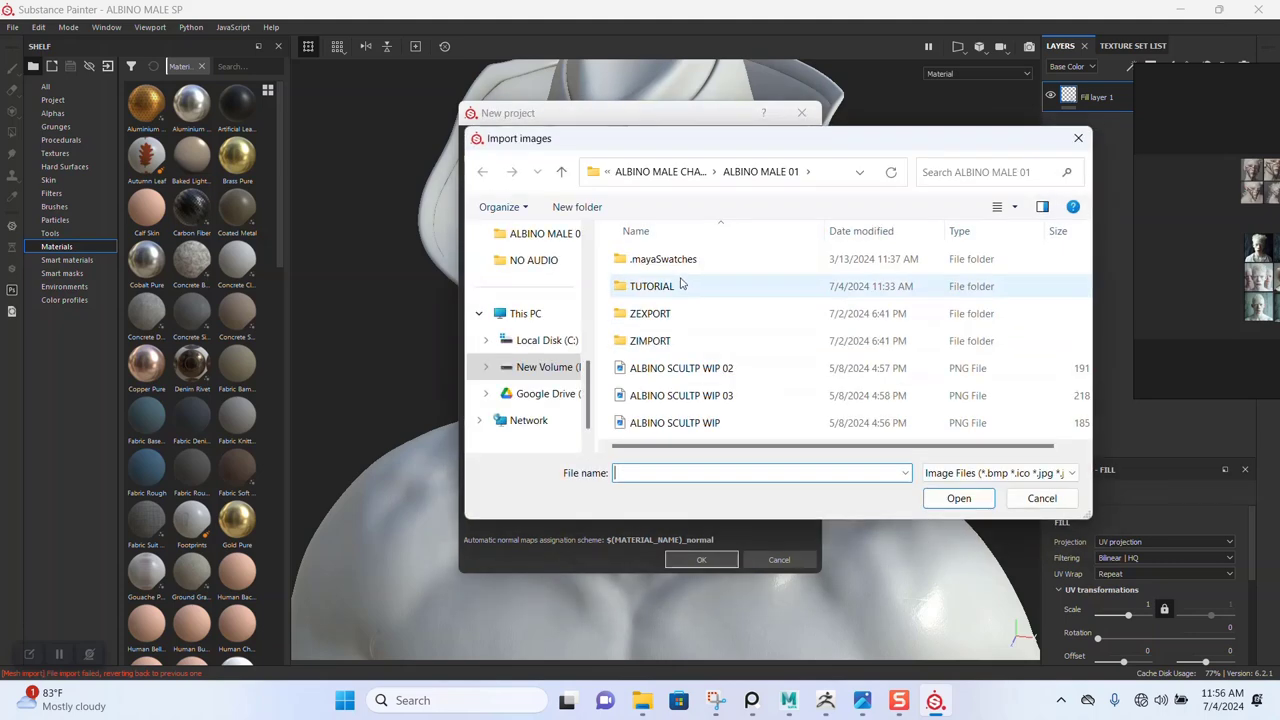
pyautogui.click(663, 343)
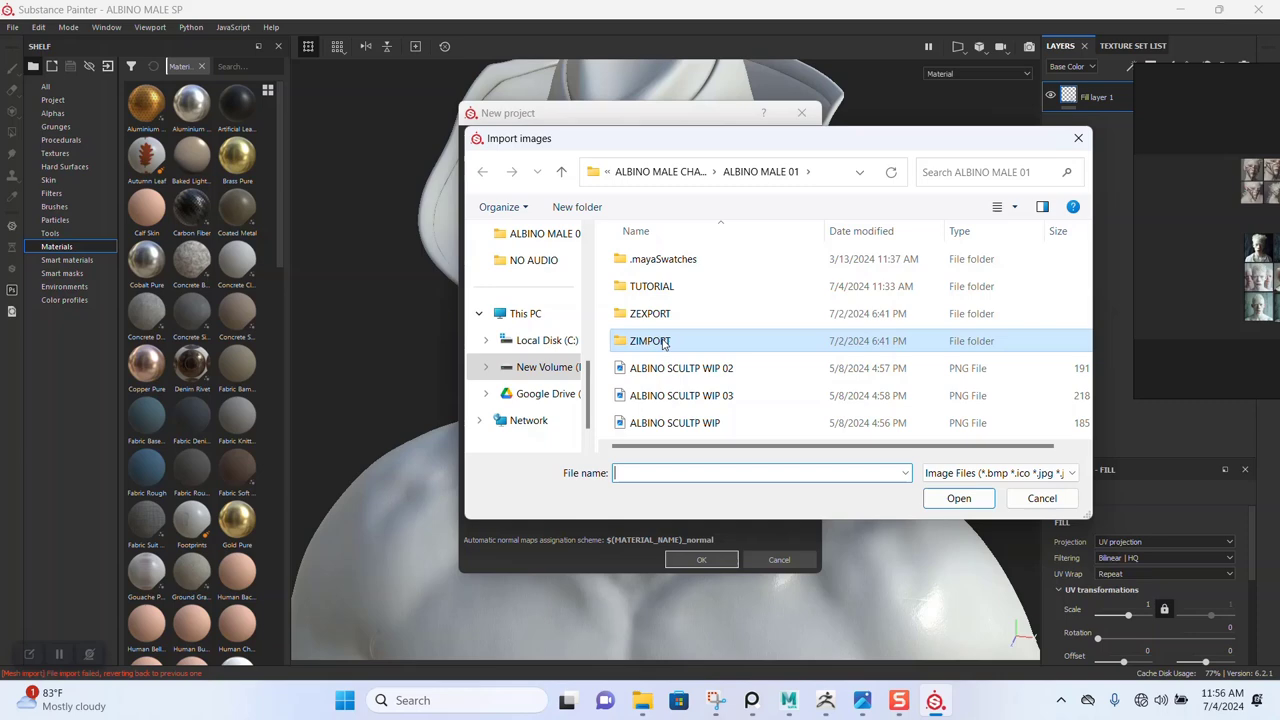
pyautogui.doubleClick(663, 342)
pyautogui.doubleClick(677, 295)
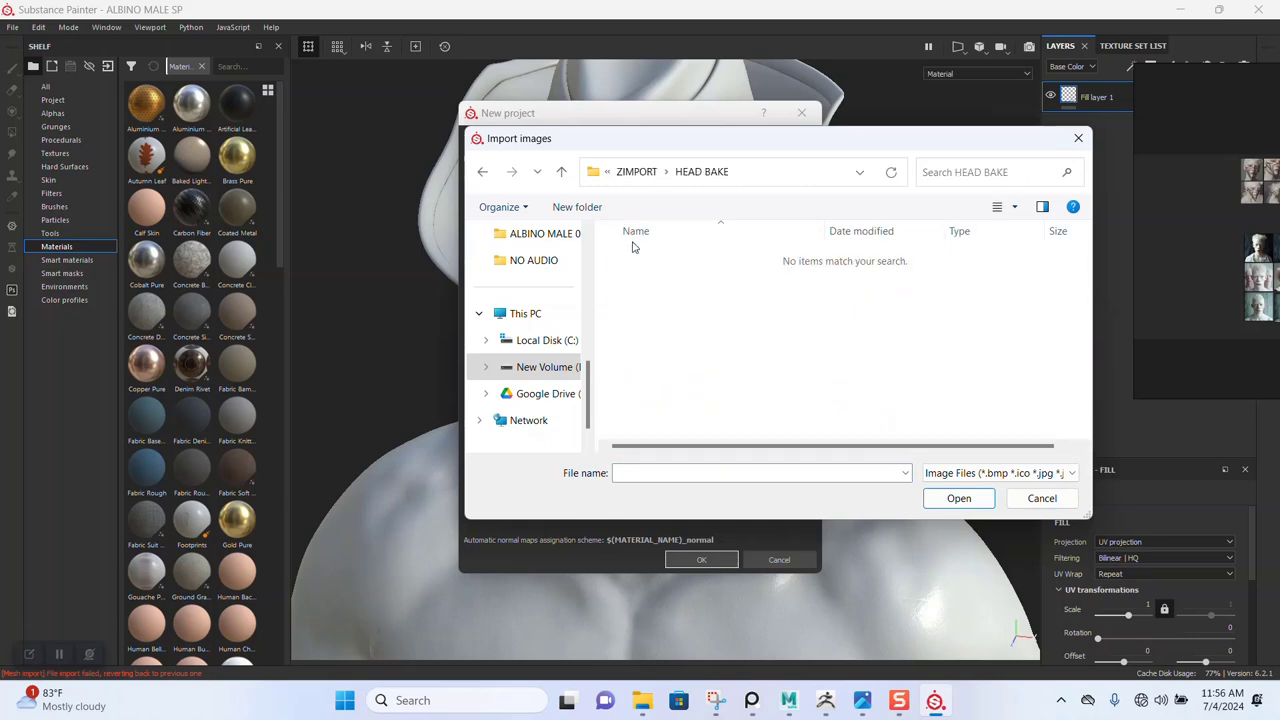
pyautogui.click(1042, 498)
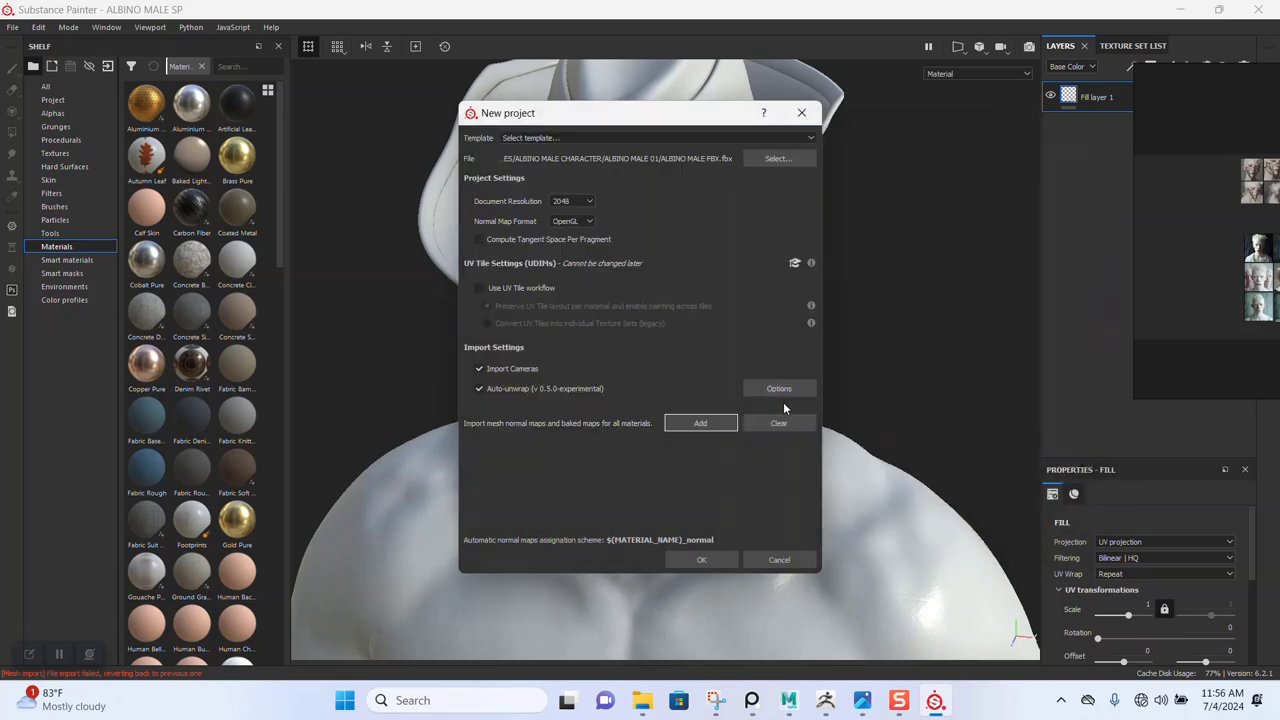
# Step: Add the HAT COIN NORMAL and HAT NORMAL maps from ZEXPORT > ZMAPS
pyautogui.click(700, 423)
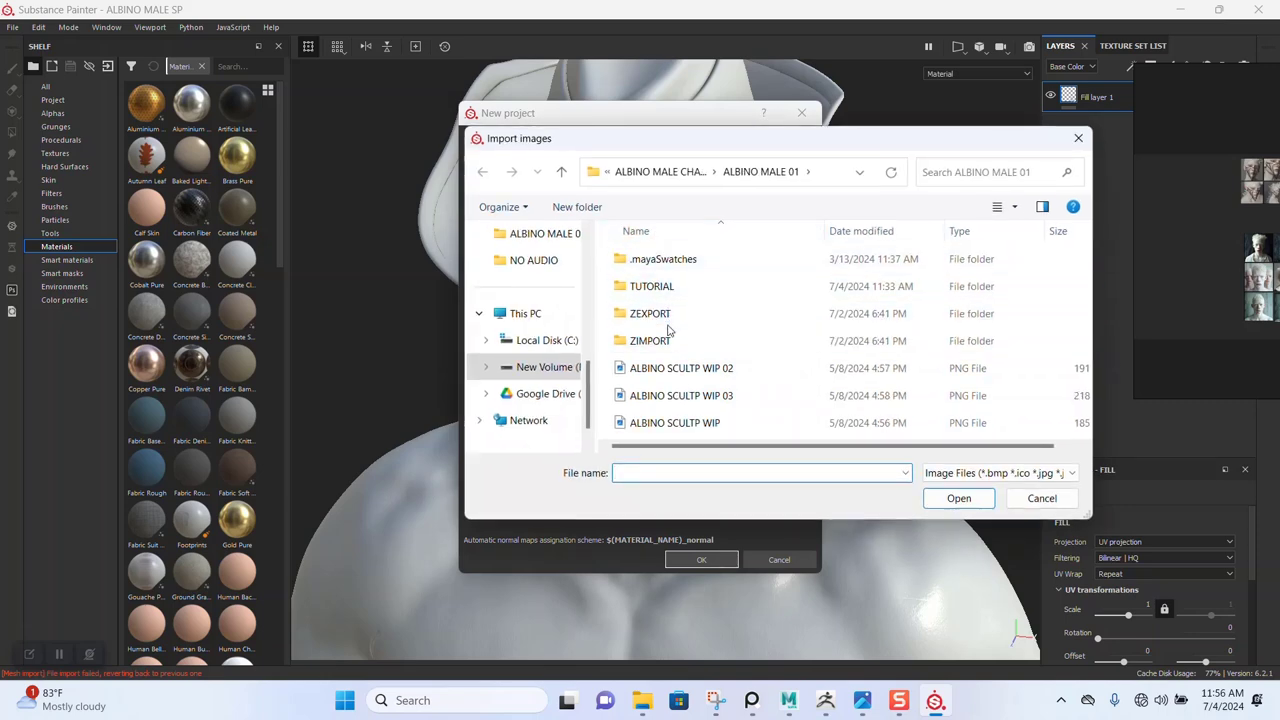
pyautogui.doubleClick(668, 316)
pyautogui.doubleClick(655, 275)
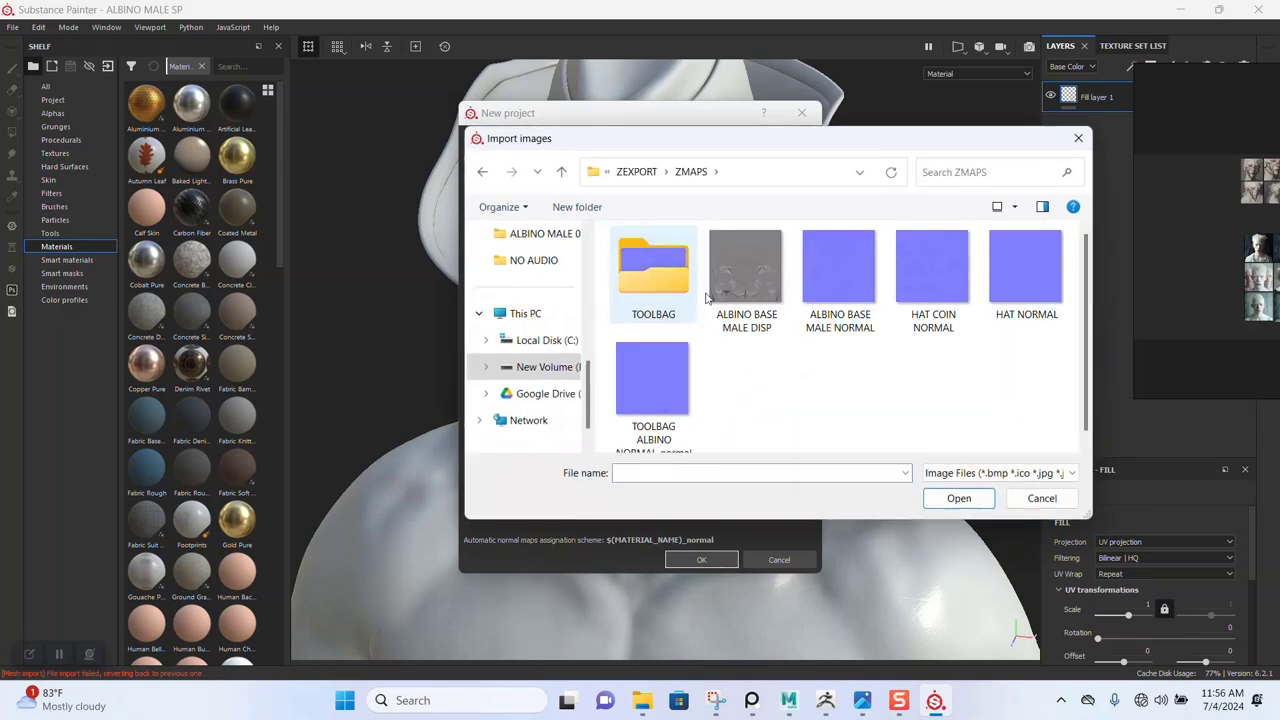
pyautogui.click(937, 298)
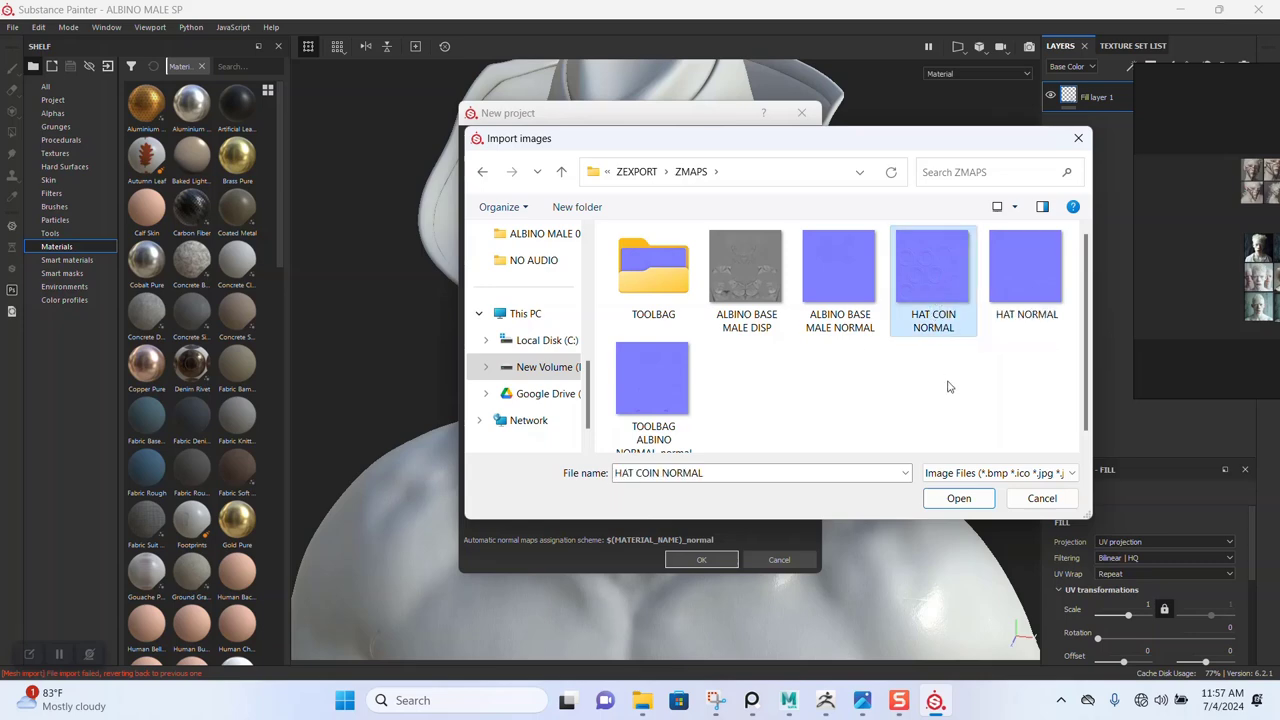
pyautogui.keyDown('ctrl'); pyautogui.click(1020, 280); pyautogui.keyUp('ctrl')
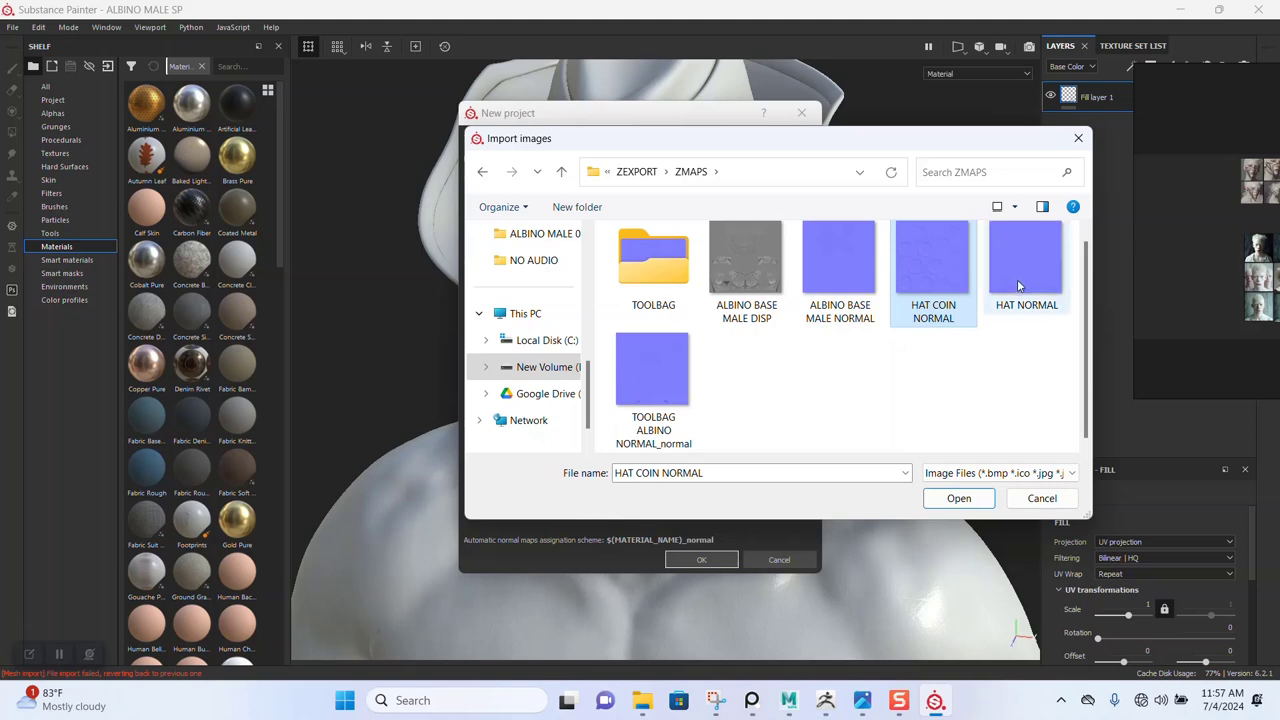
pyautogui.scroll(-1, 766, 389)
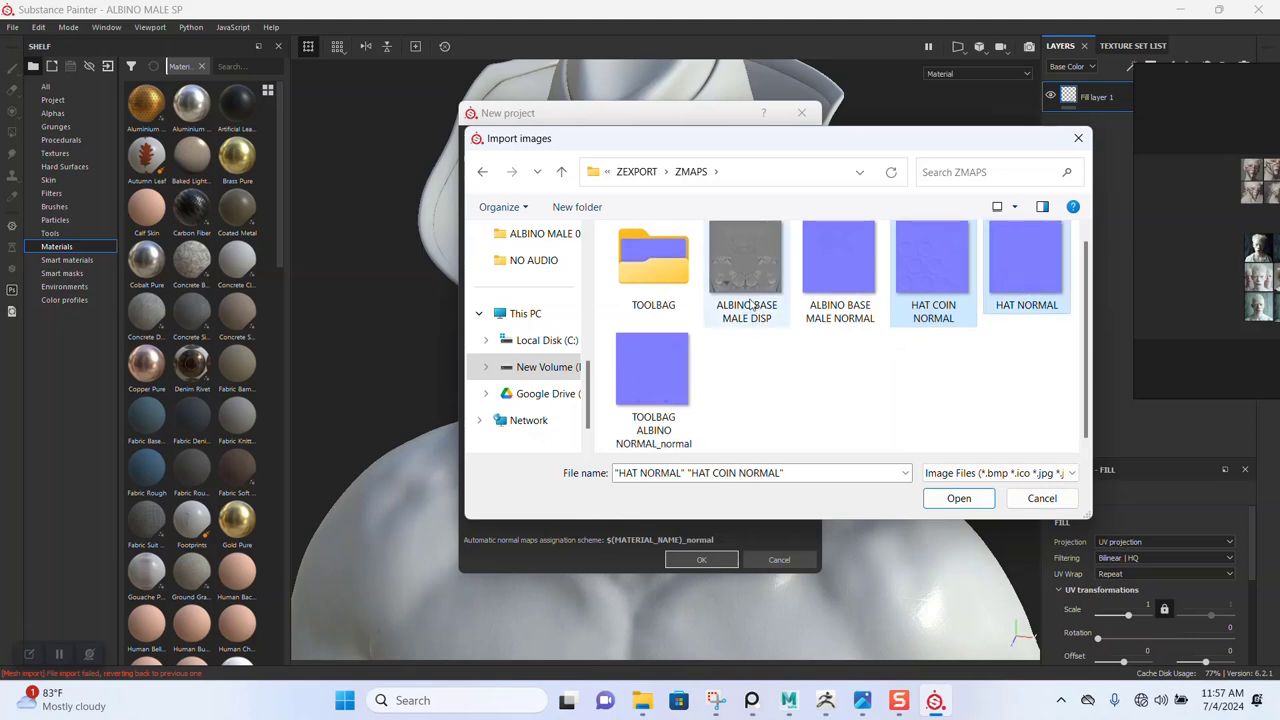
pyautogui.click(959, 499)
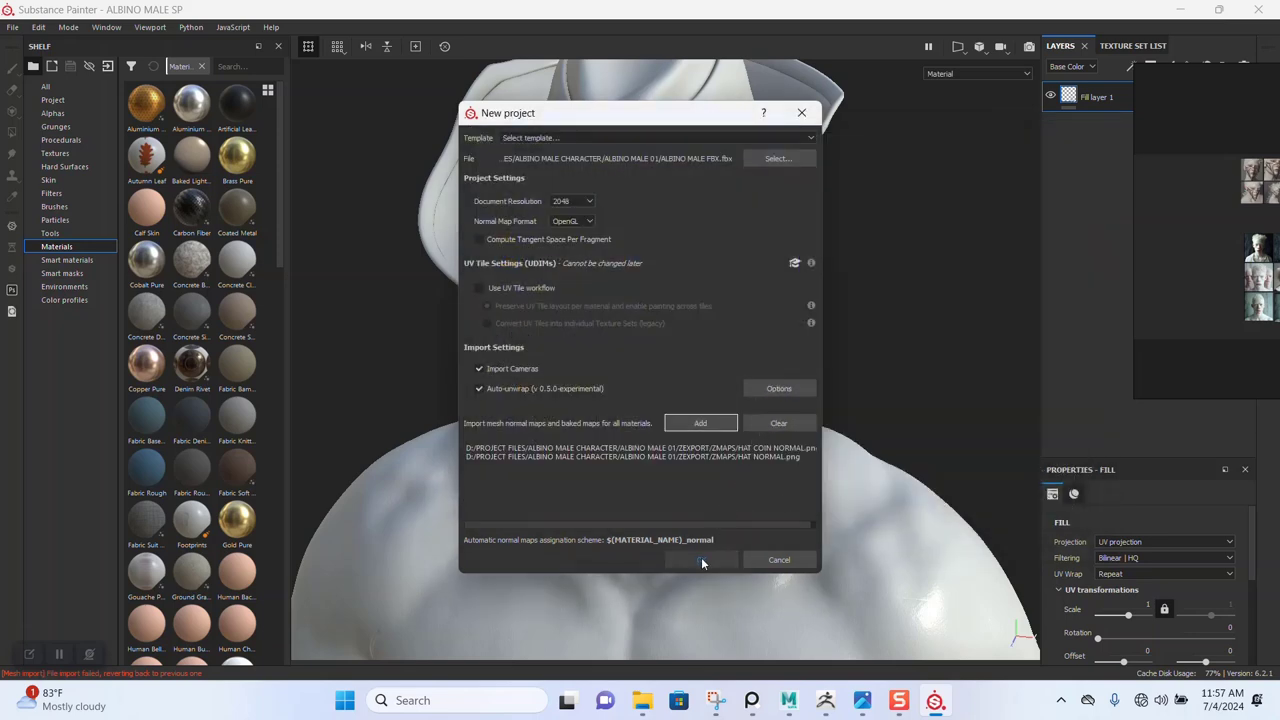
# Step: Add the ALBINO NORMAL_normal map from the TOOLBAG folder
pyautogui.click(701, 422)
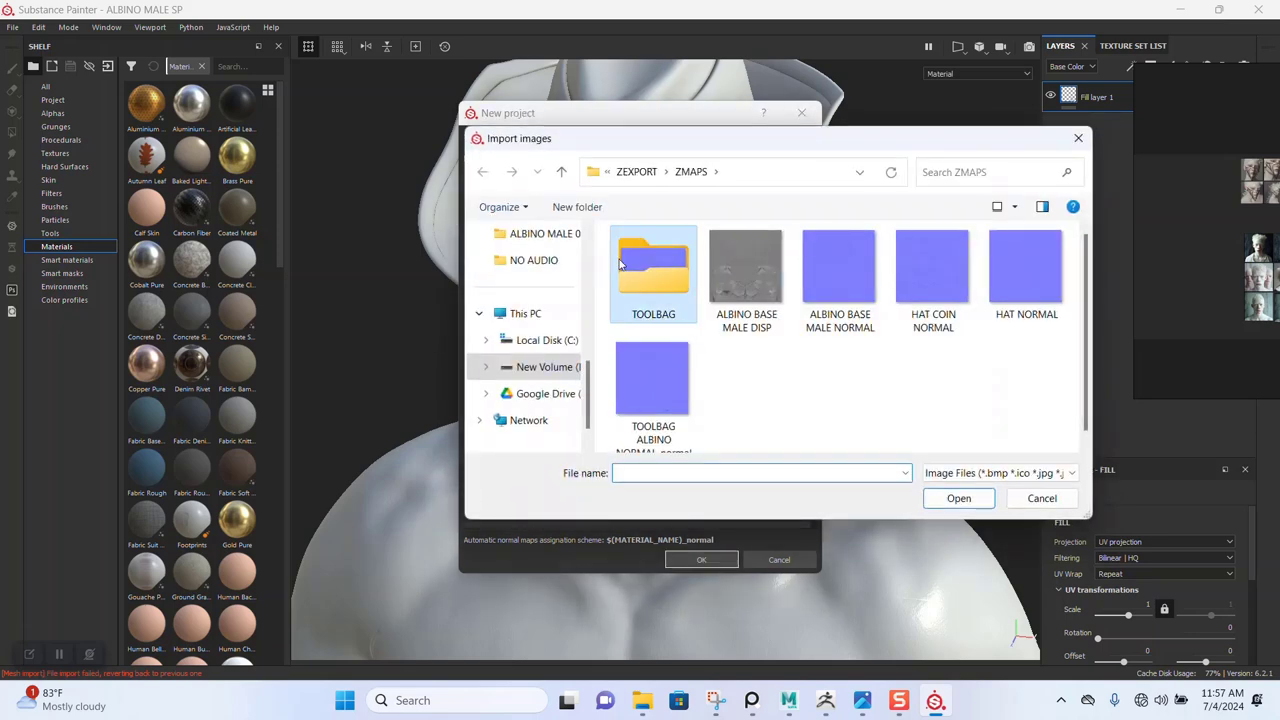
pyautogui.doubleClick(660, 266)
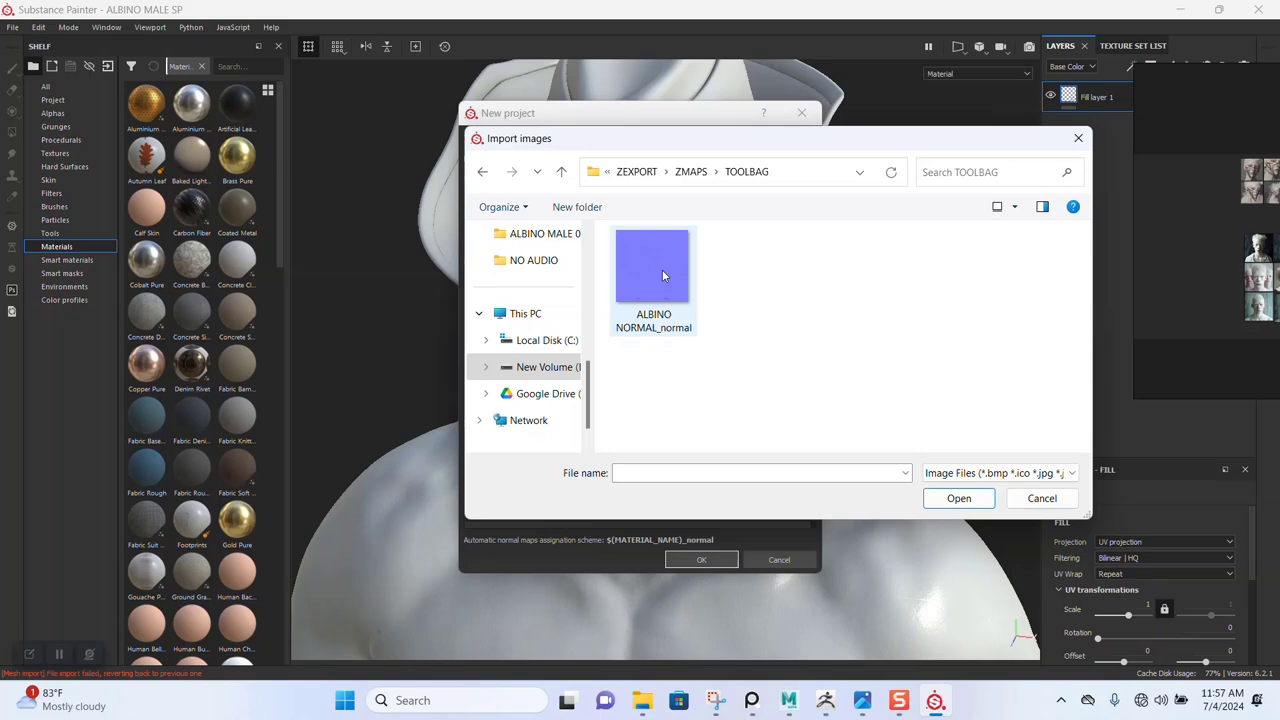
pyautogui.click(662, 269)
pyautogui.doubleClick(678, 287)
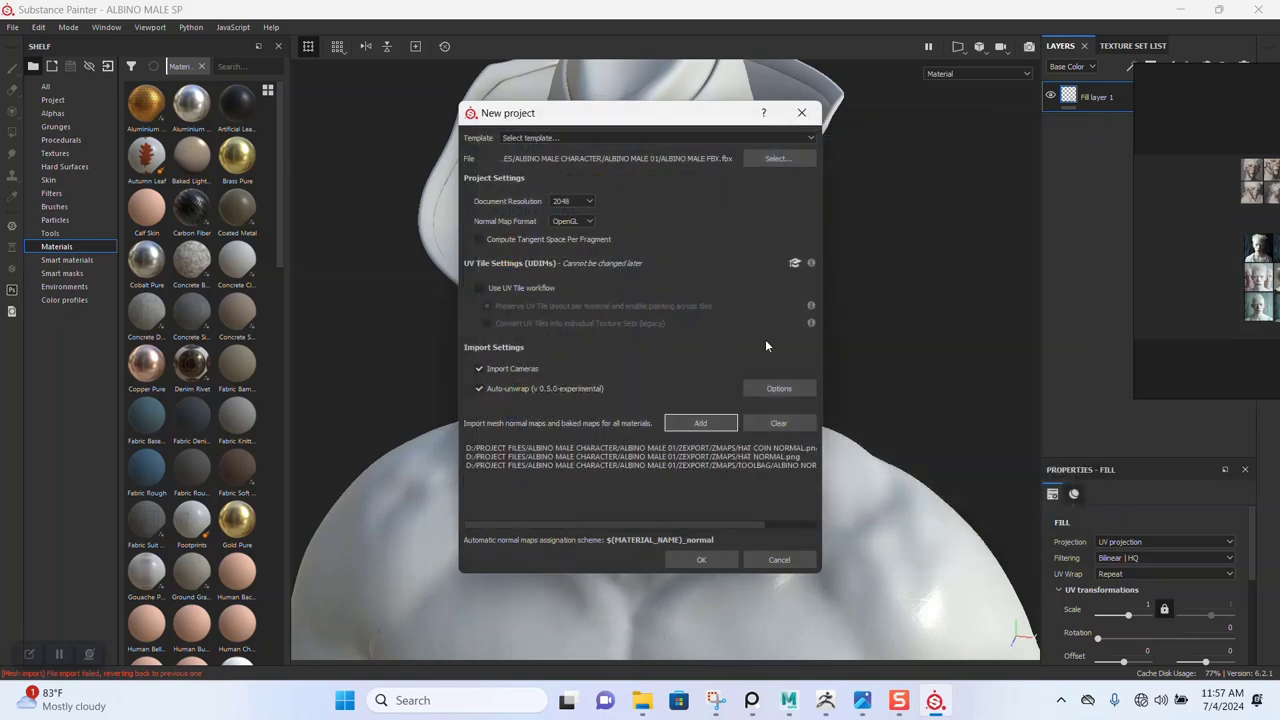
pyautogui.moveTo(642, 701)
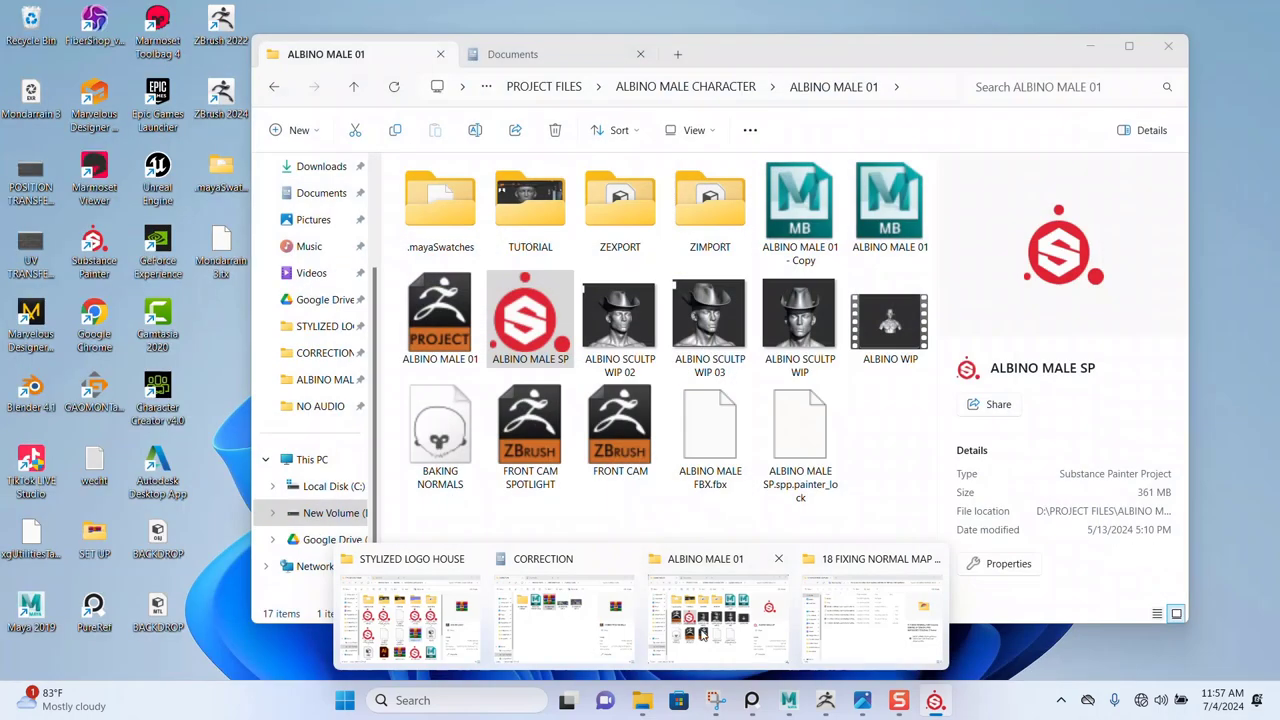
pyautogui.click(718, 610)
pyautogui.click(697, 193)
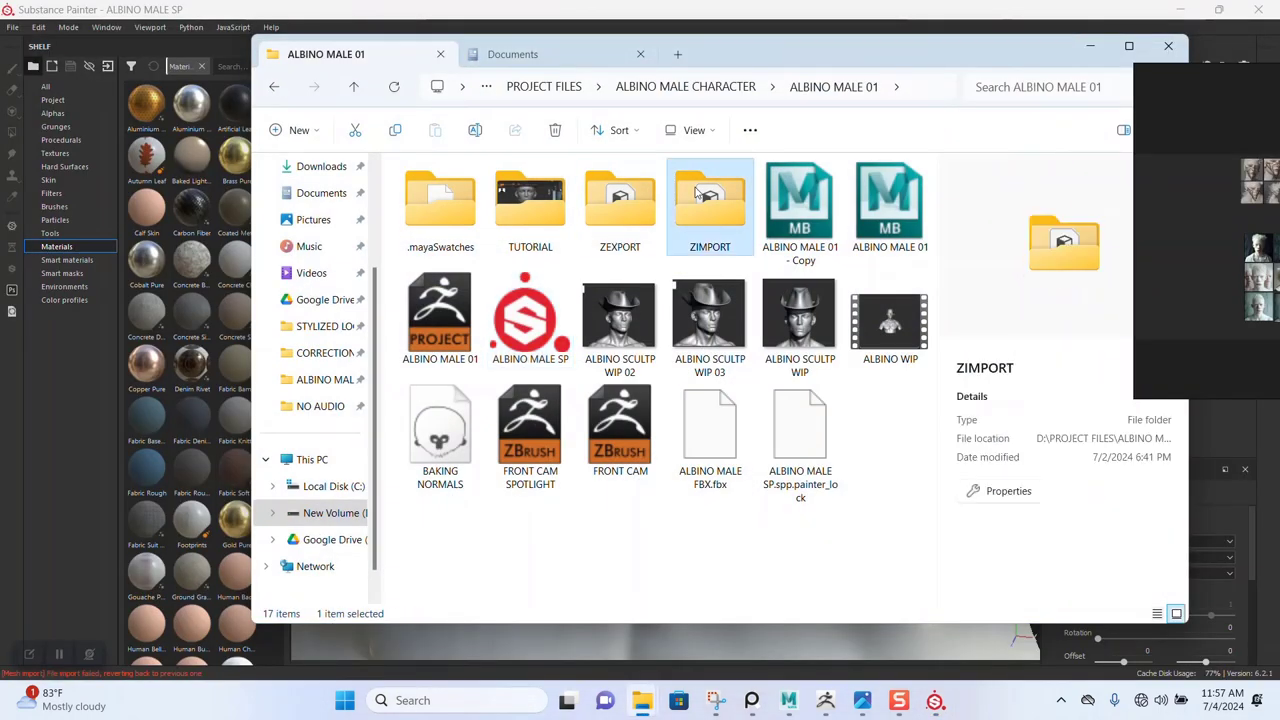
pyautogui.doubleClick(620, 200)
pyautogui.doubleClick(440, 200)
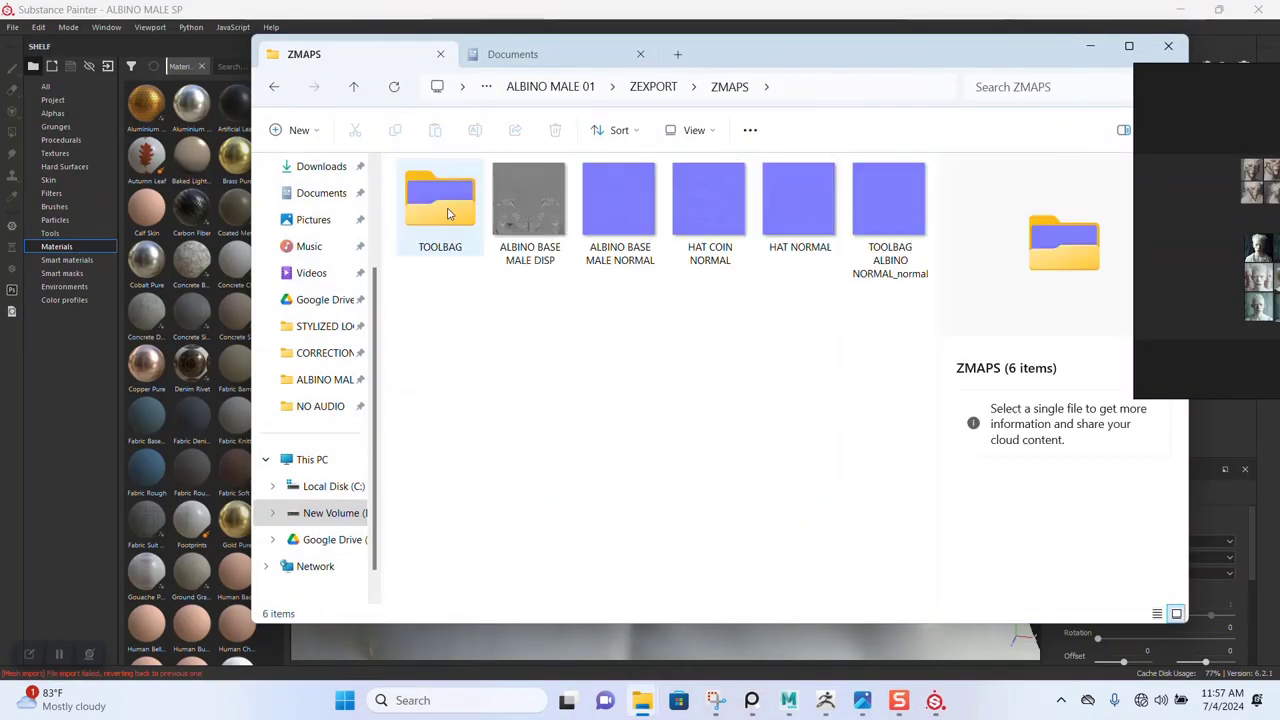
pyautogui.doubleClick(460, 211)
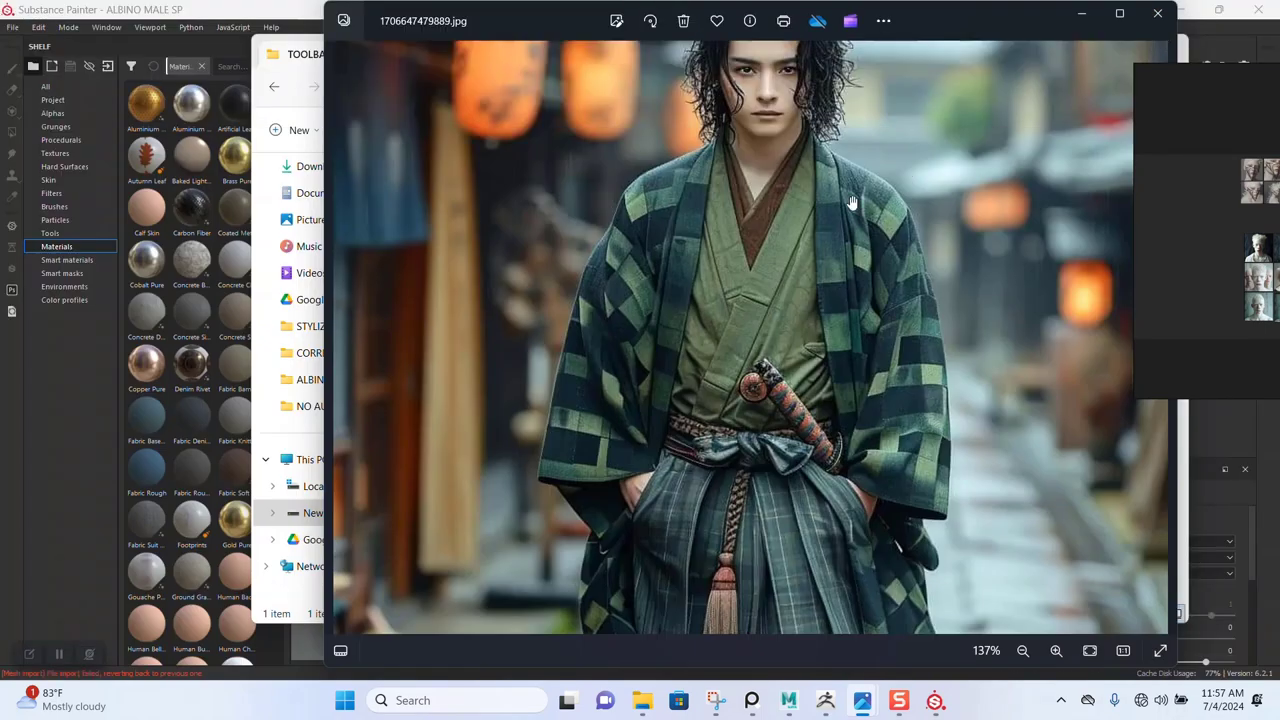
pyautogui.click(1157, 13)
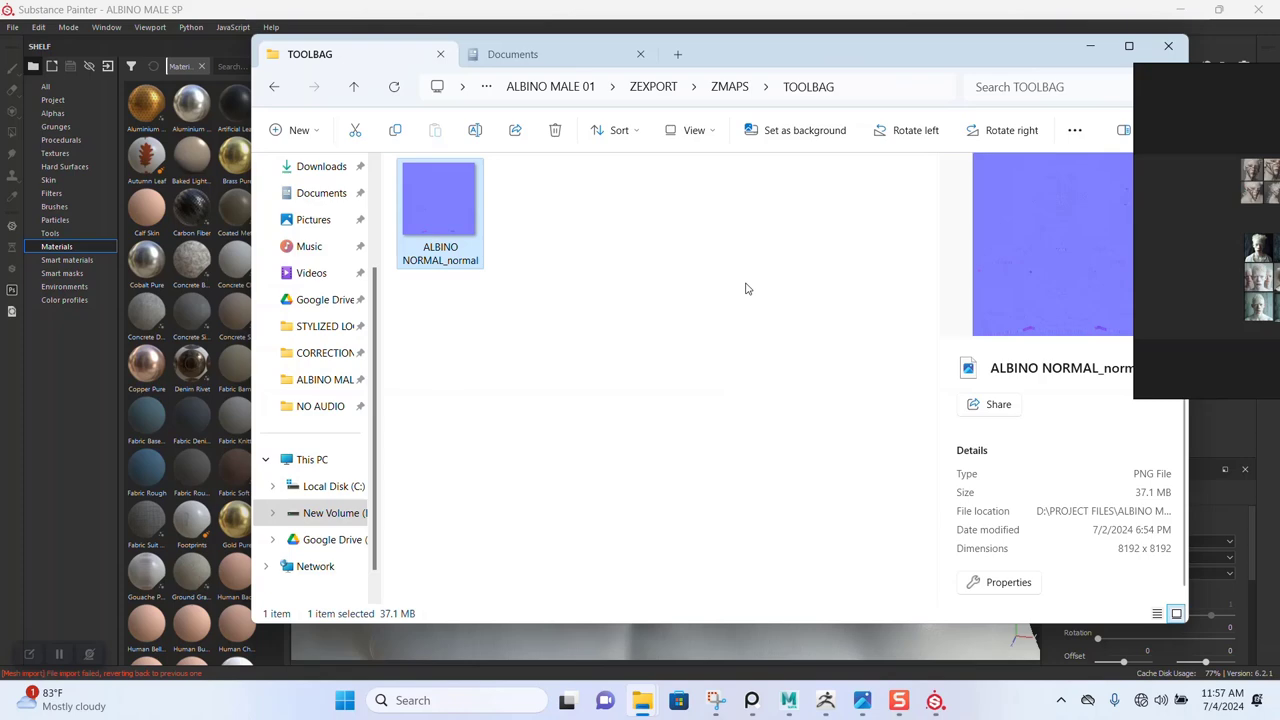
pyautogui.click(469, 283)
pyautogui.click(437, 251)
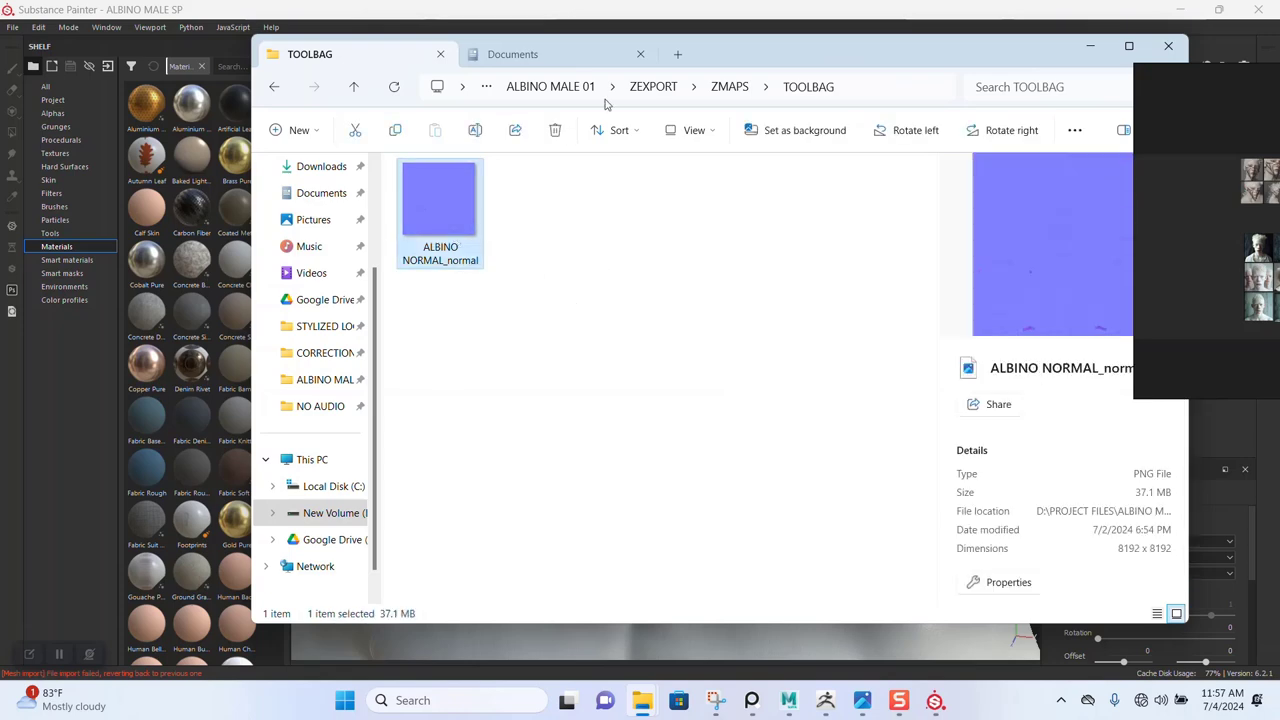
pyautogui.moveTo(735, 57); pyautogui.dragTo(842, 64)
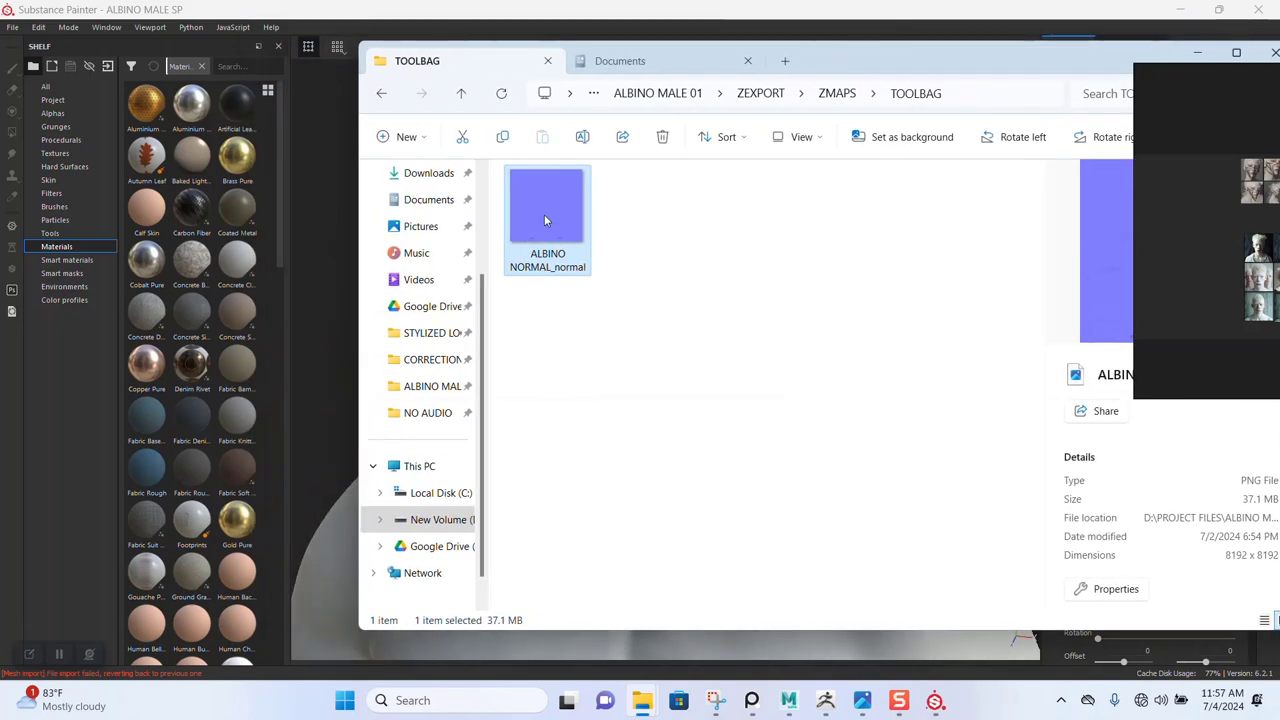
pyautogui.moveTo(544, 214); pyautogui.dragTo(695, 25)
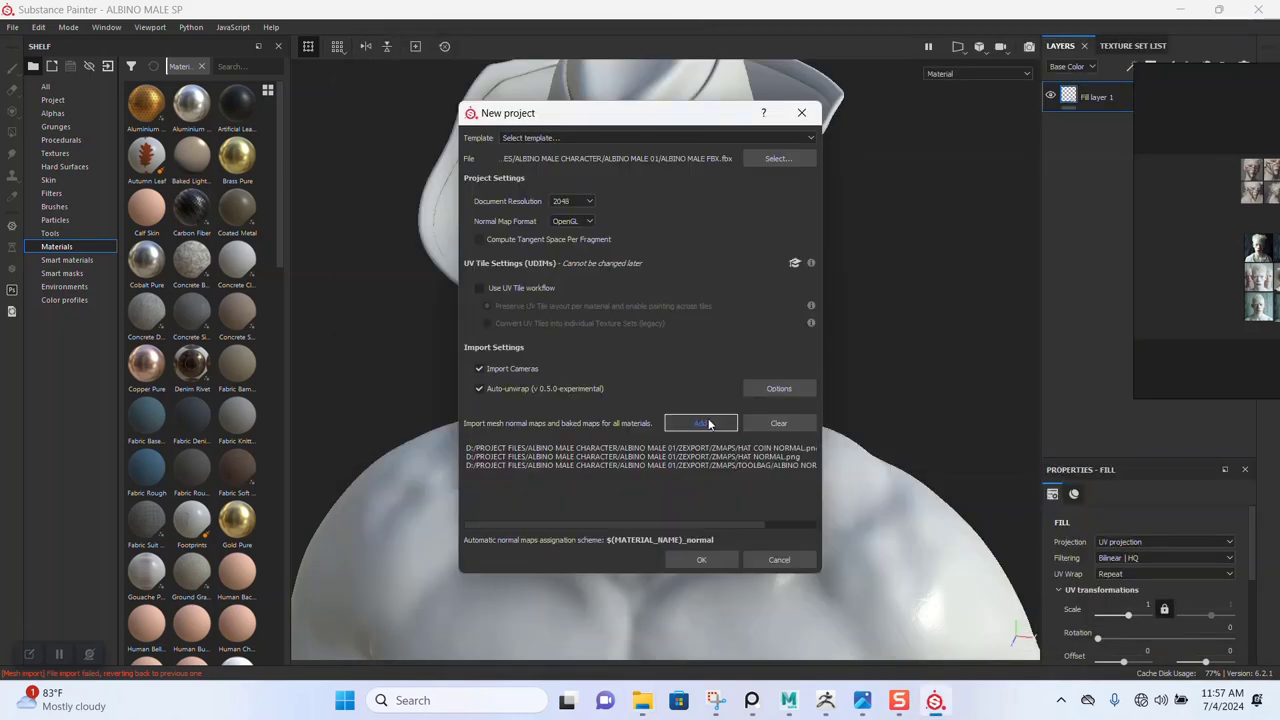
# Step: Cancel the extra map import, confirm the new project and discard the old project's changes
pyautogui.click(702, 424)
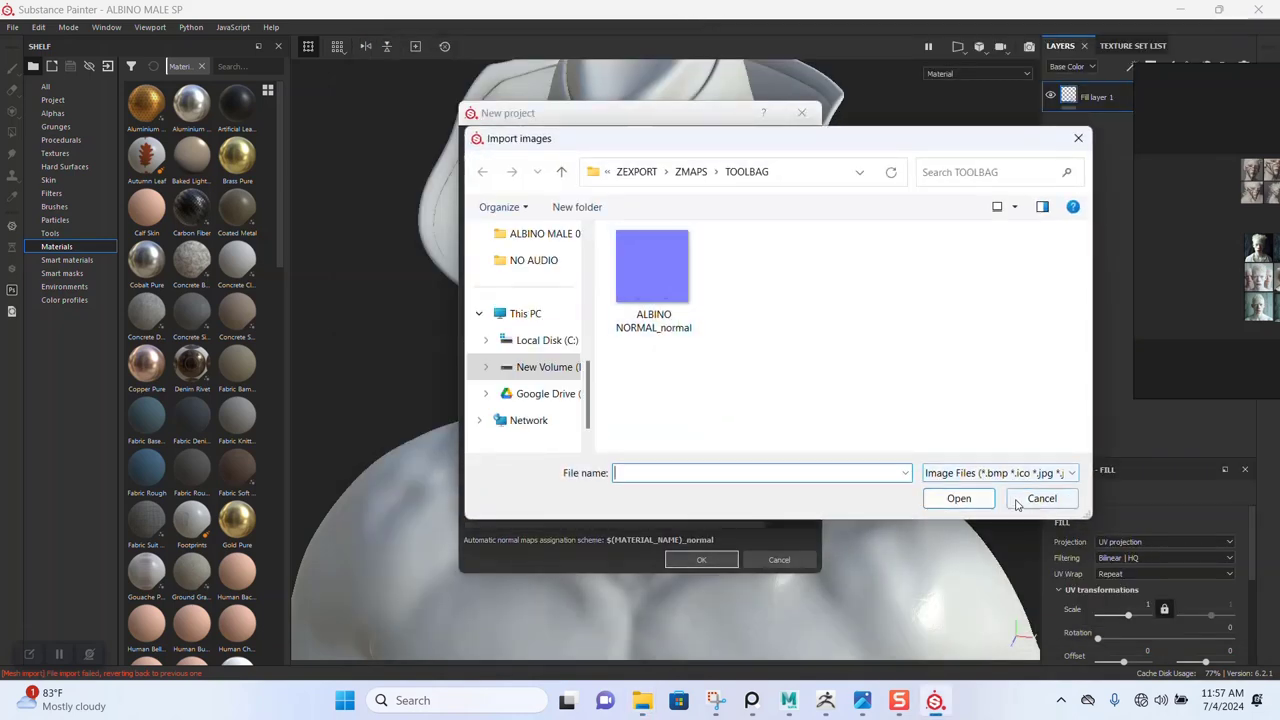
pyautogui.click(1020, 500)
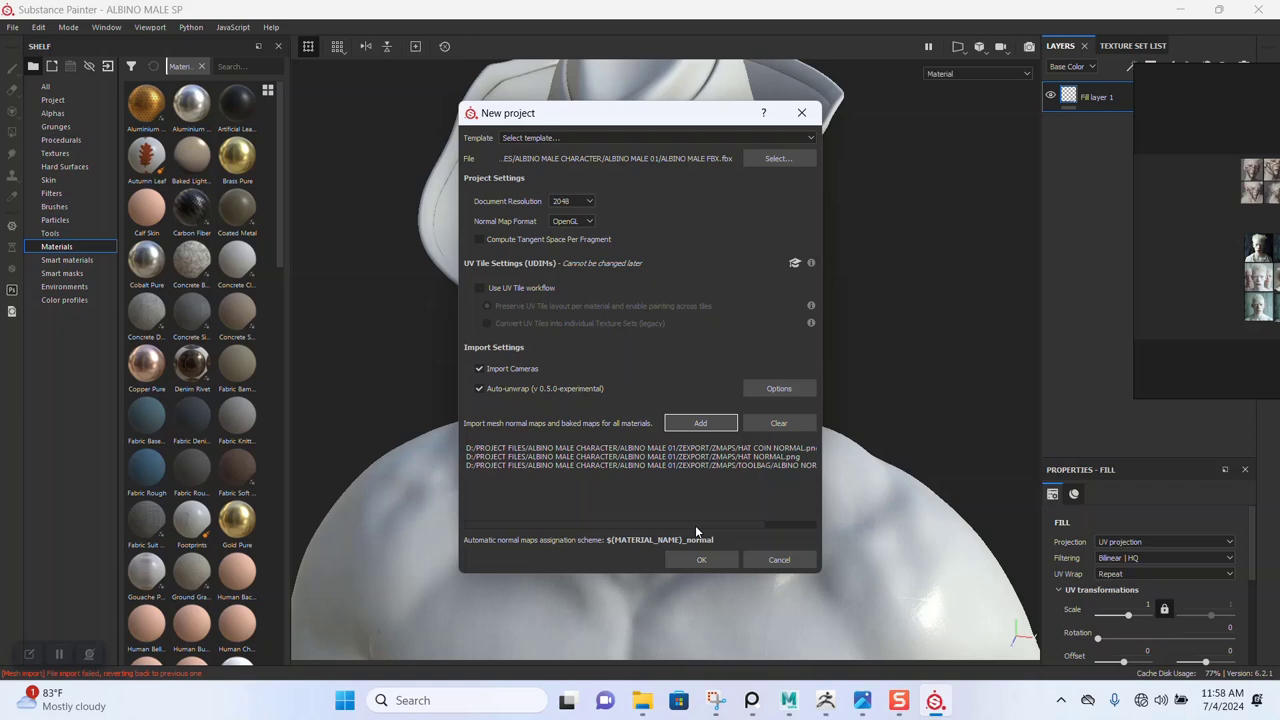
pyautogui.moveTo(695, 525); pyautogui.dragTo(742, 525)
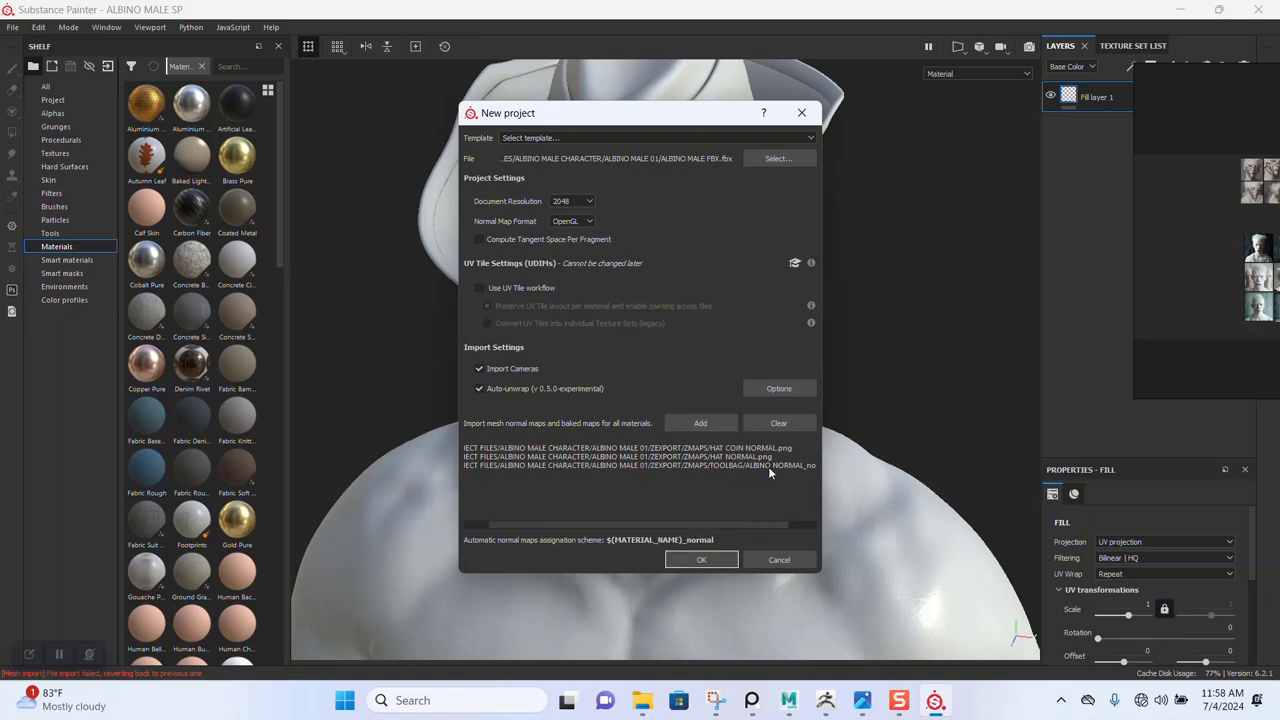
pyautogui.click(698, 560)
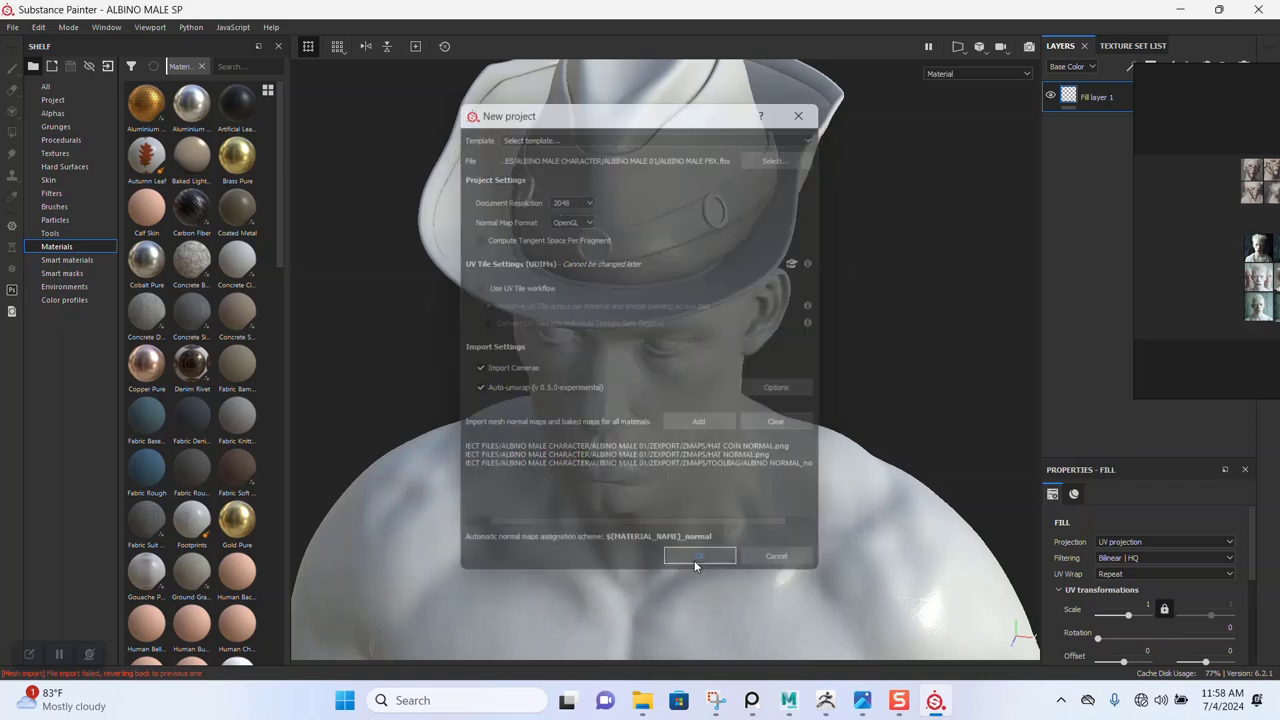
pyautogui.click(596, 369)
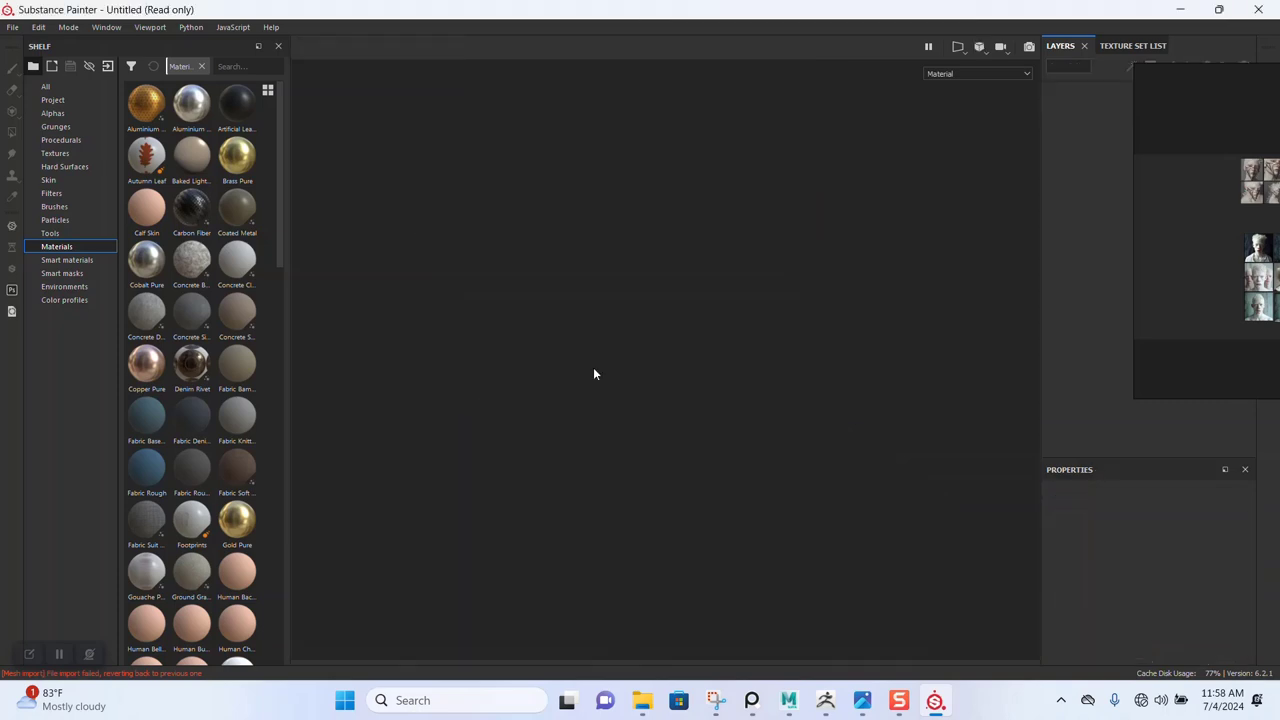
# Step: Set the camera focal length to 85 mm in Display Settings and show the Texture Set List
pyautogui.moveTo(1190, 370); pyautogui.dragTo(60, 380)
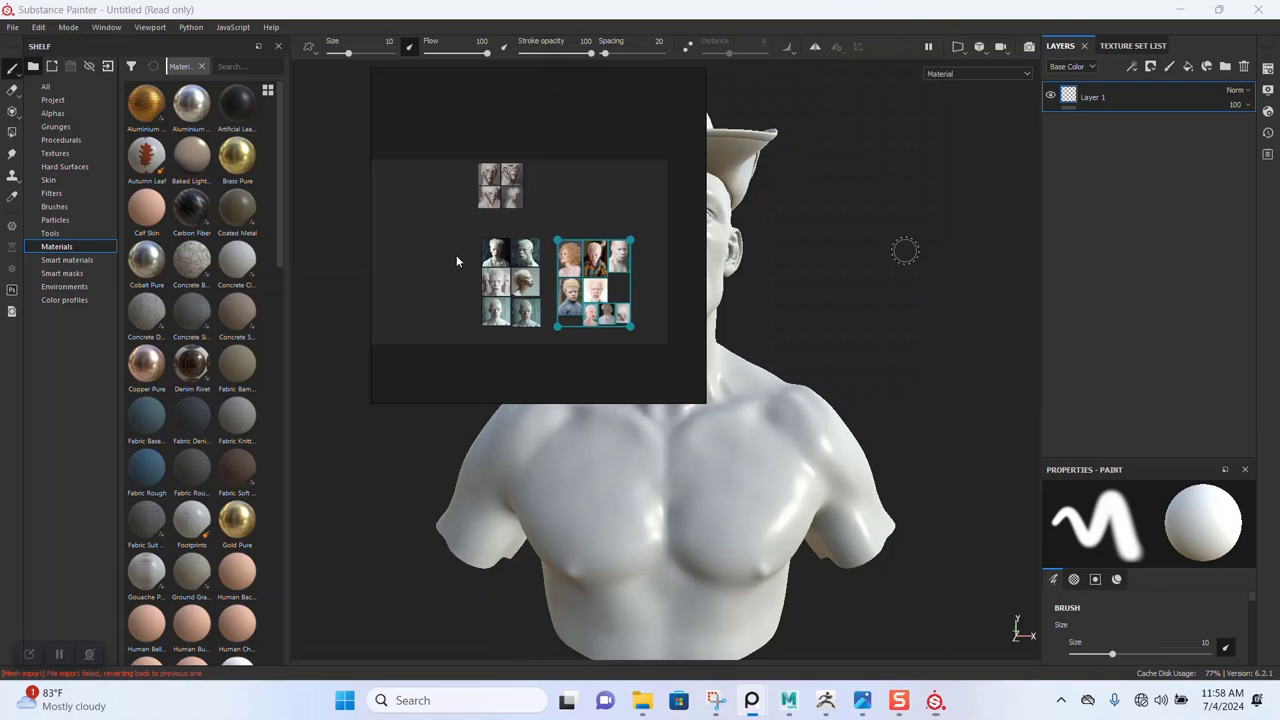
pyautogui.click(1268, 68)
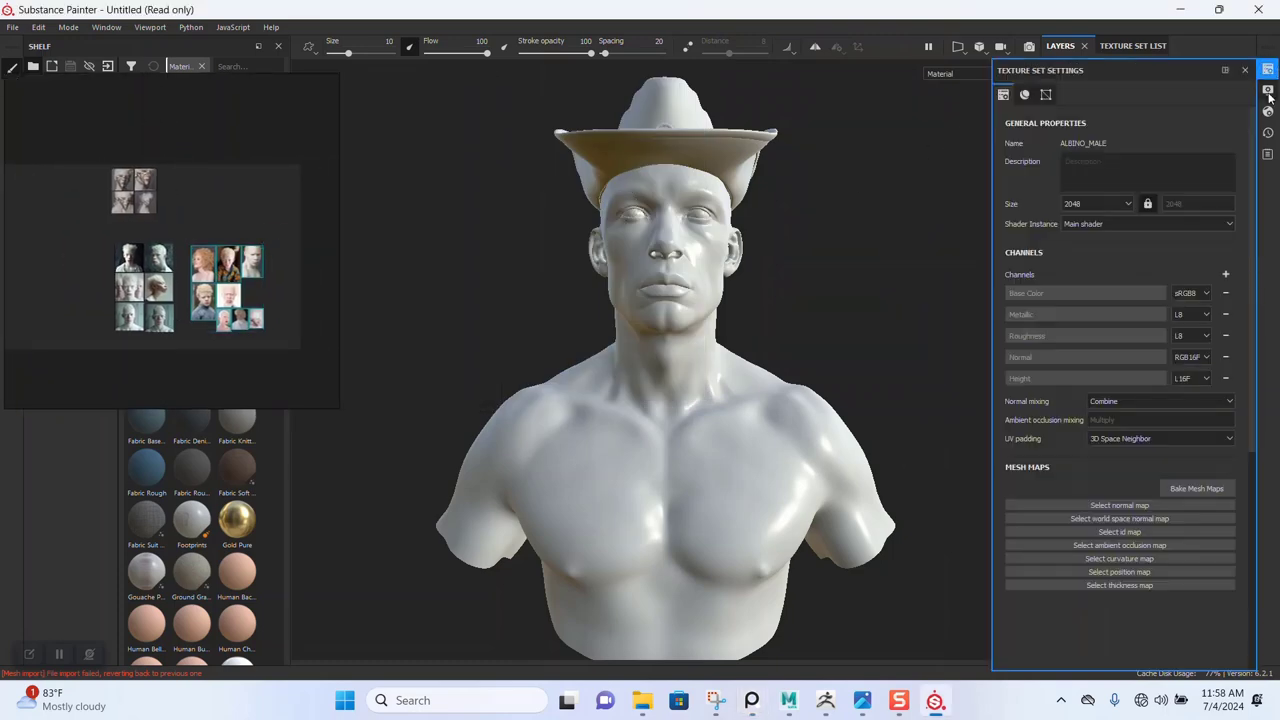
pyautogui.click(1268, 92)
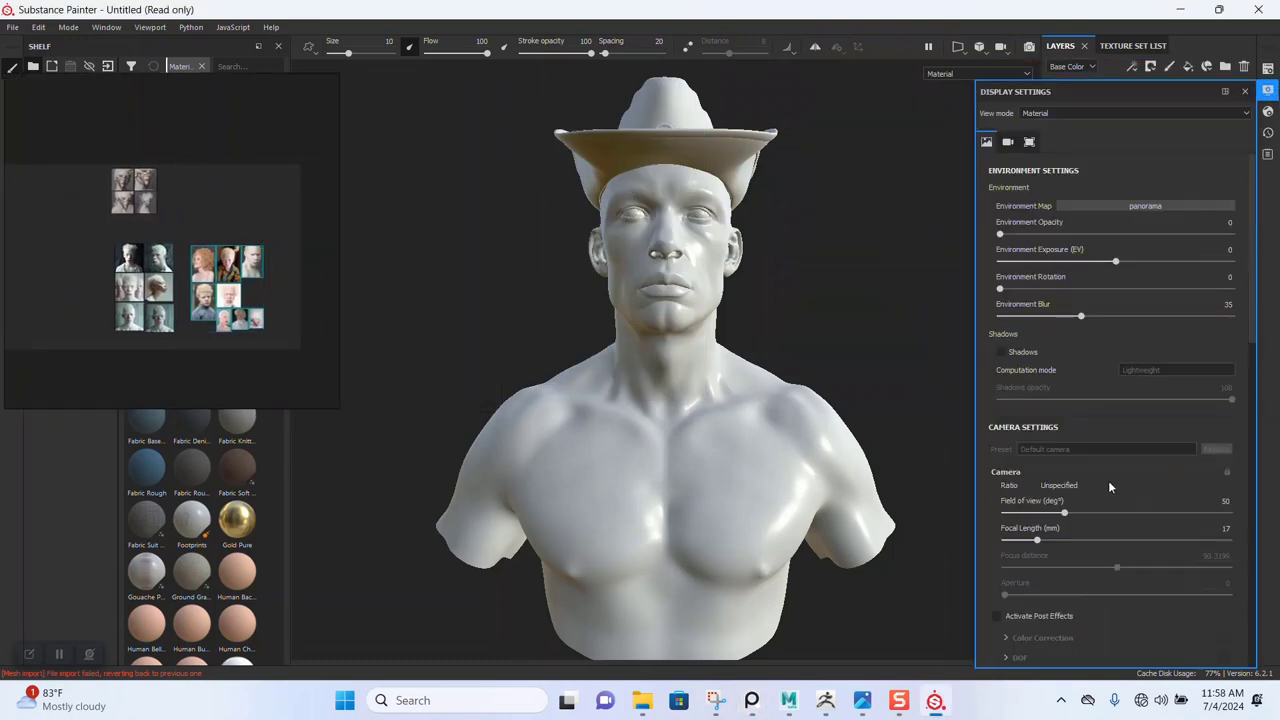
pyautogui.scroll(-2, 1108, 487)
pyautogui.write('85')
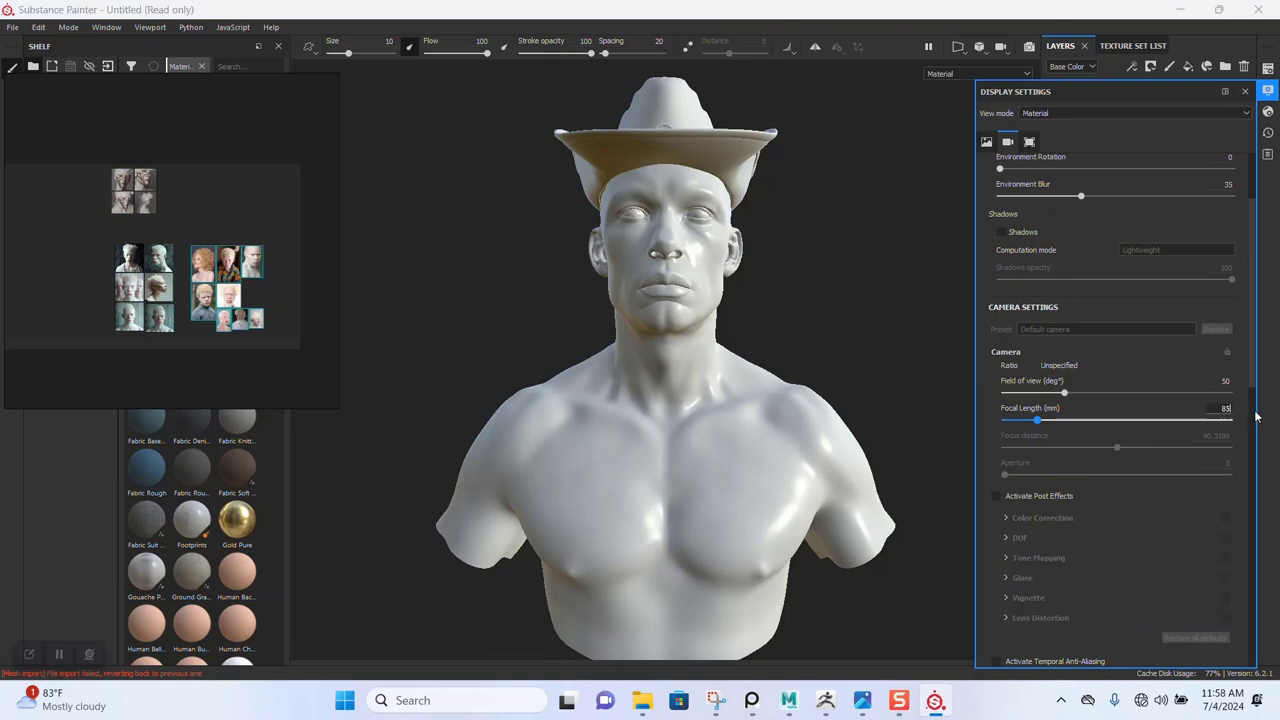
pyautogui.press('Return')
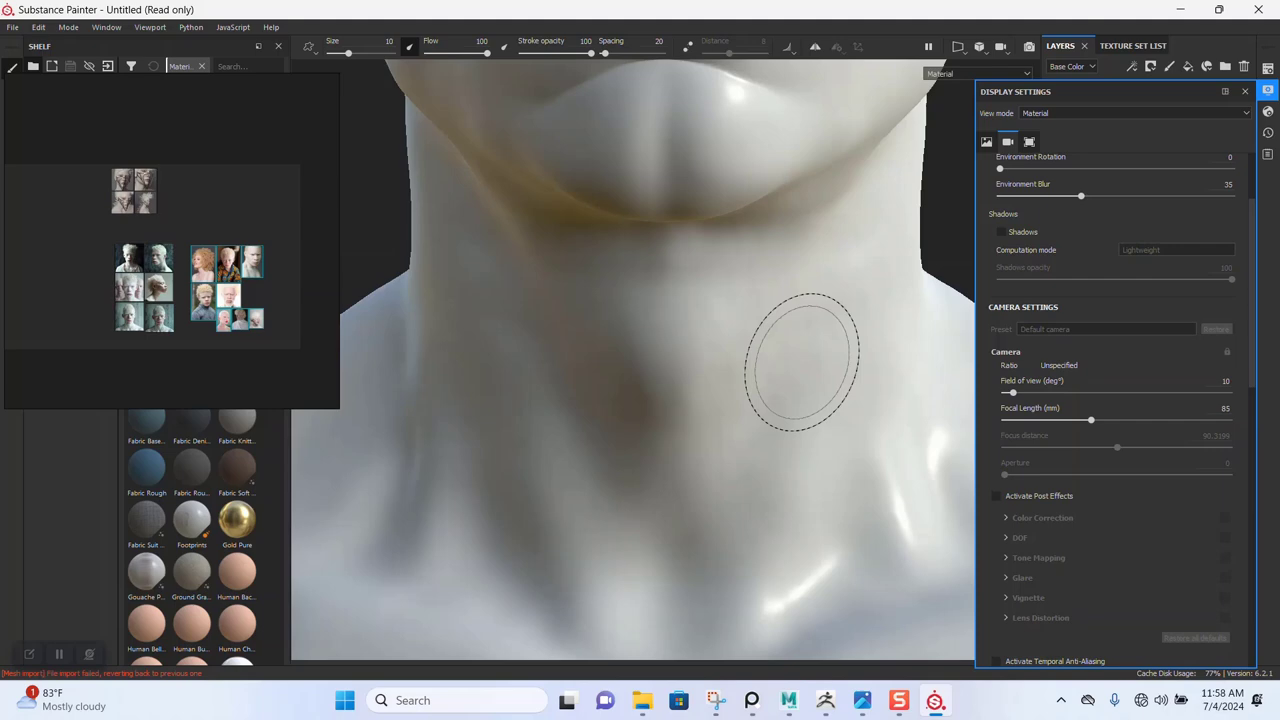
pyautogui.moveTo(706, 337)
pyautogui.keyDown('alt'); pyautogui.mouseDown(button='right')
pyautogui.moveTo(685, 243)
pyautogui.moveTo(690, 160)
pyautogui.mouseUp(button='right'); pyautogui.keyUp('alt')
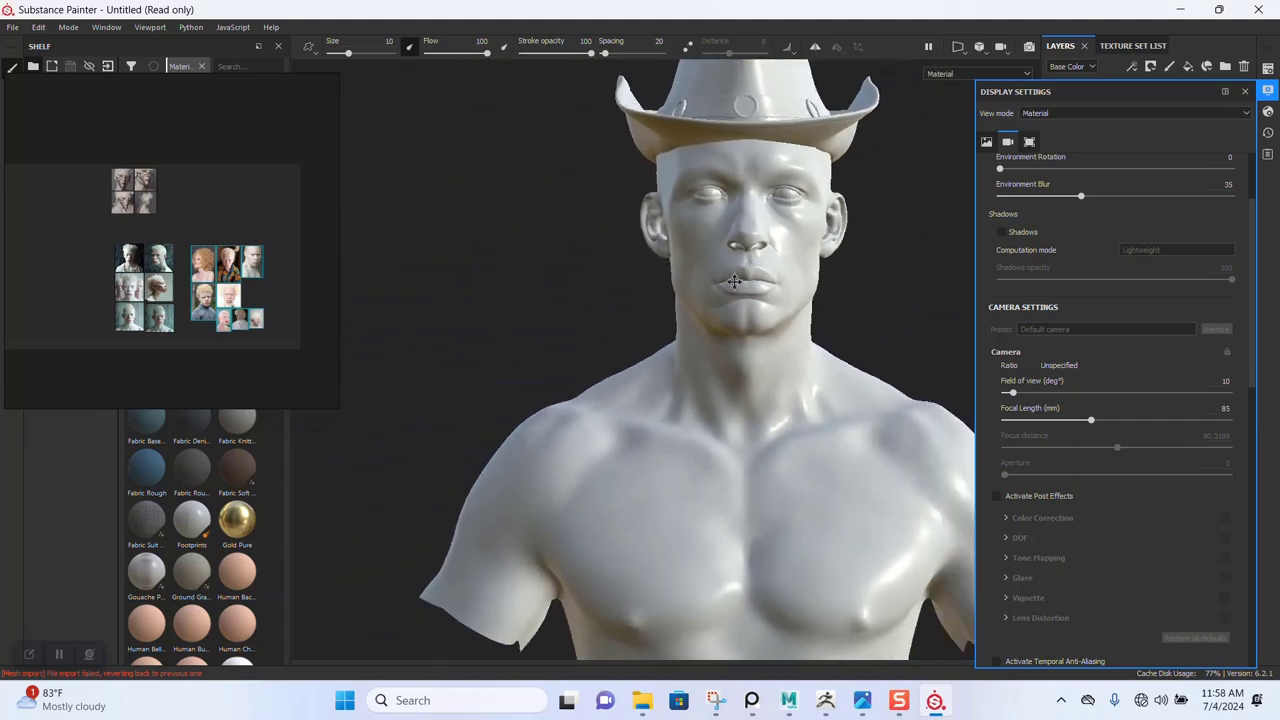
pyautogui.keyDown('alt'); pyautogui.moveTo(690, 160); pyautogui.dragTo(700, 165); pyautogui.keyUp('alt')
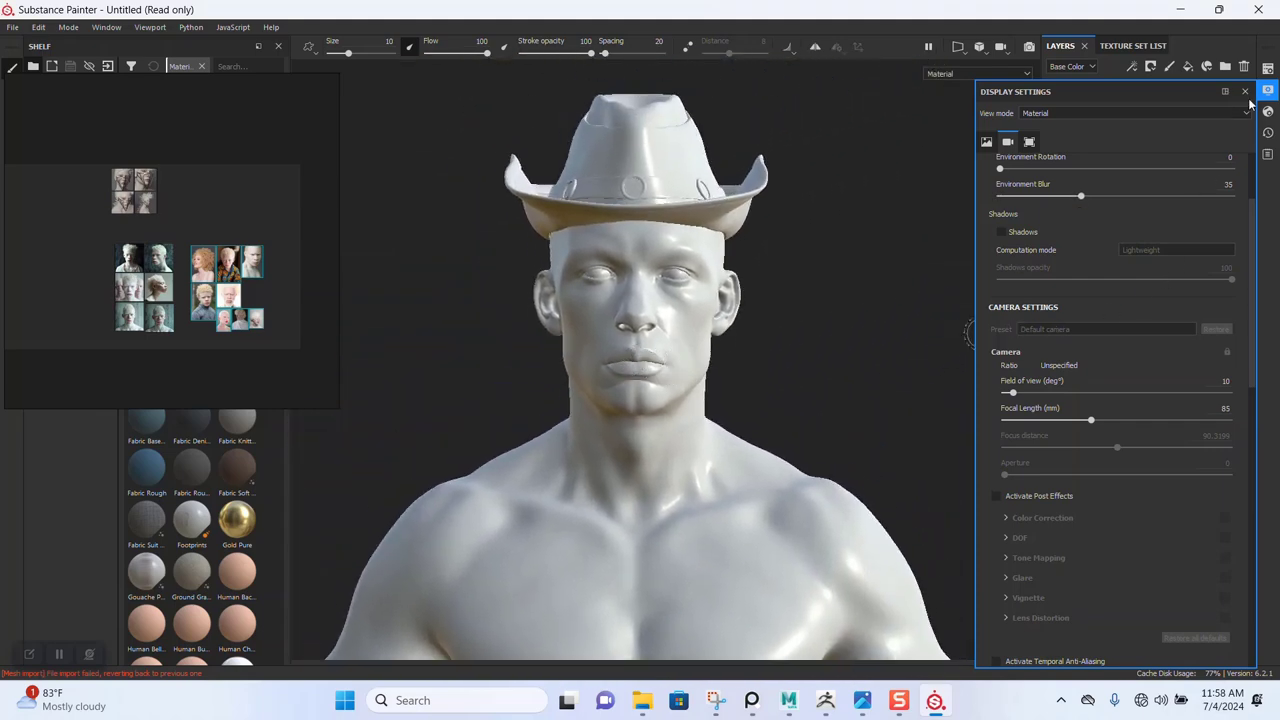
pyautogui.click(1245, 92)
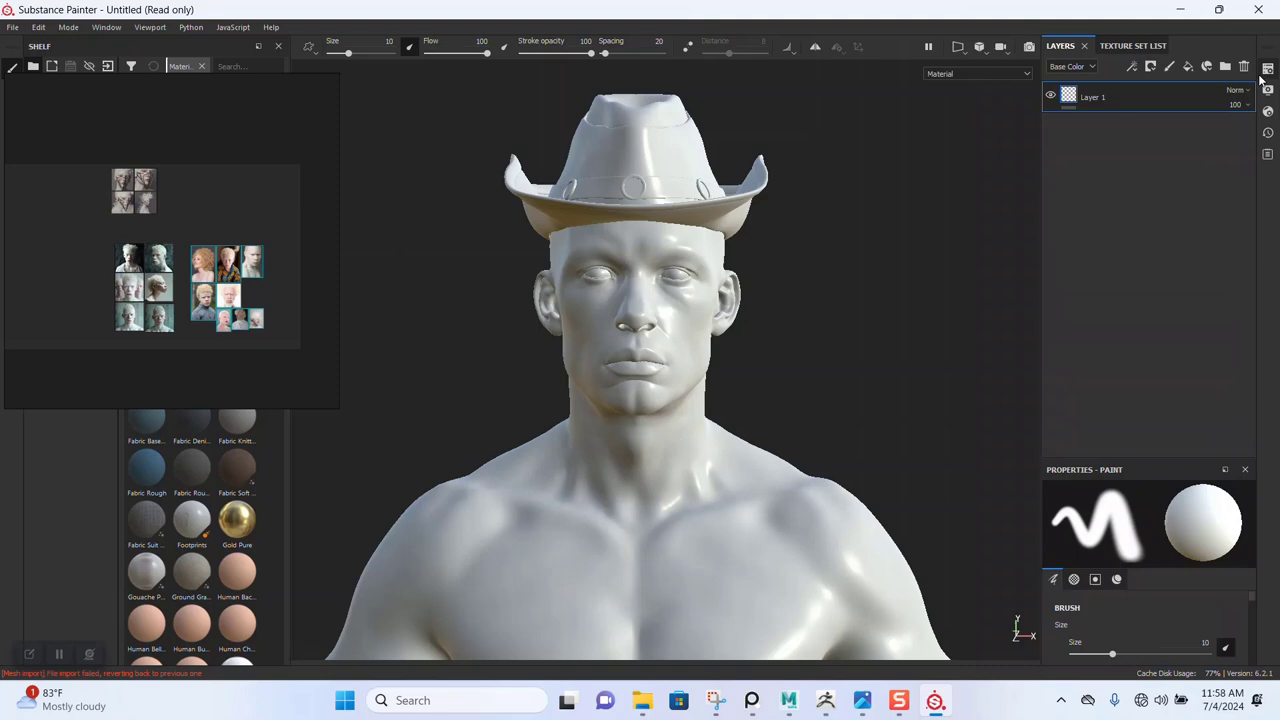
pyautogui.click(1125, 46)
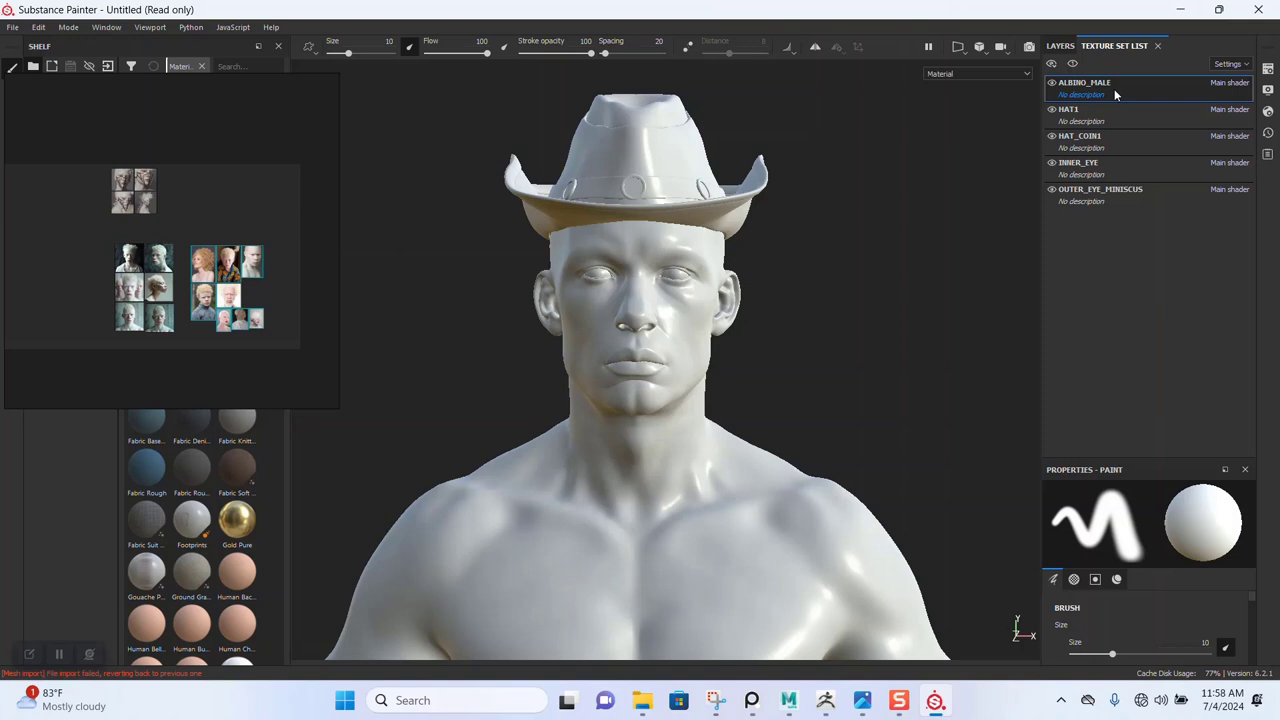
# Step: Select the INNER_EYE texture set and locate INNER_EYES_MAT_Normal_OpenGL in SP BODY TEXTURES
pyautogui.click(1097, 165)
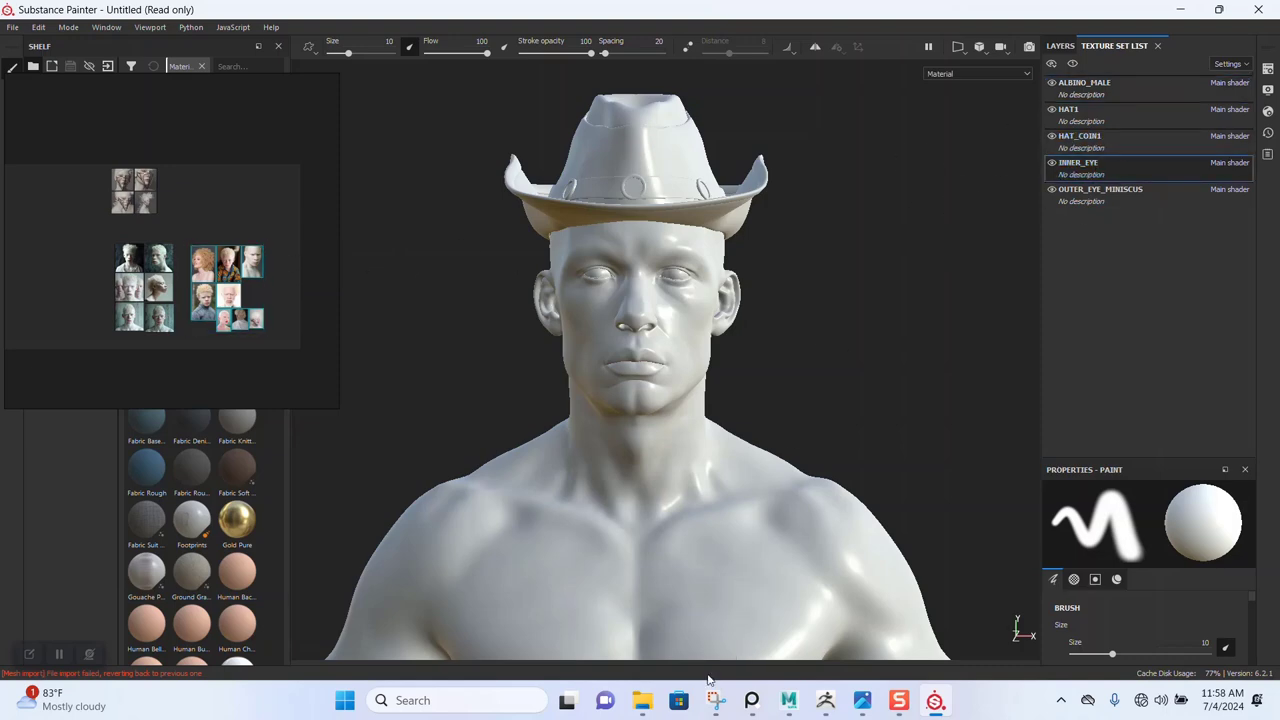
pyautogui.moveTo(642, 700)
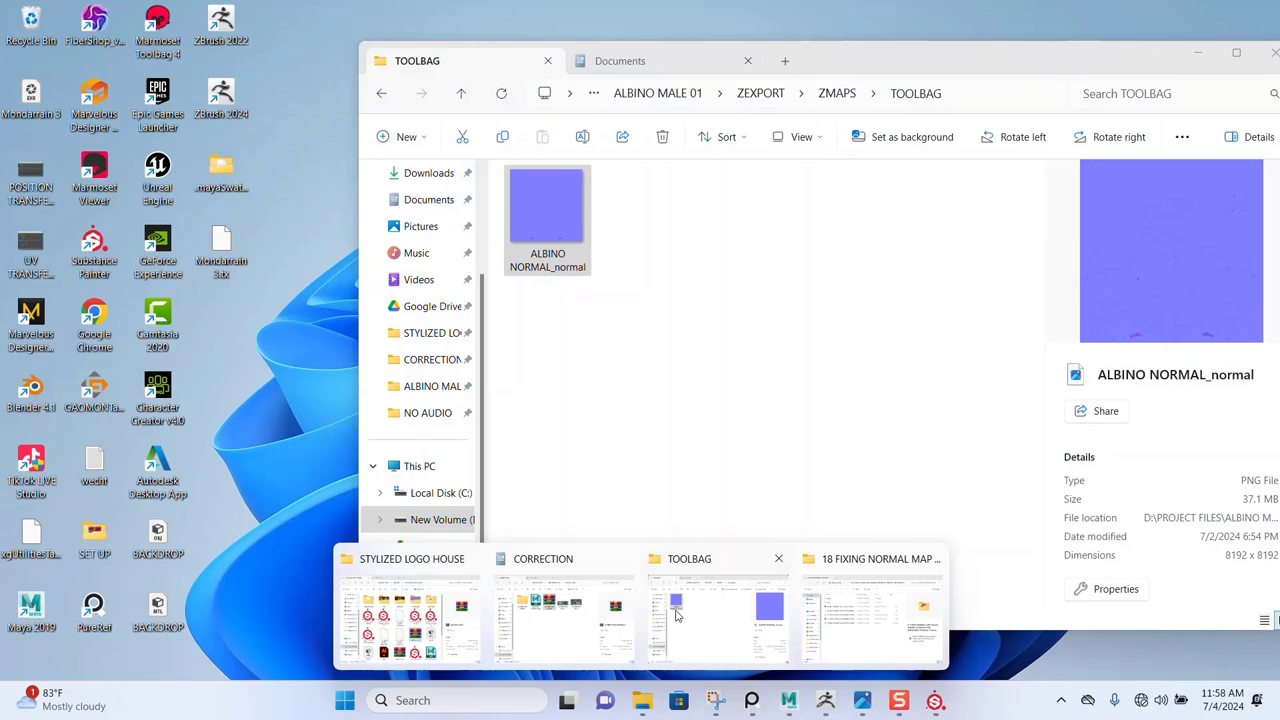
pyautogui.click(687, 613)
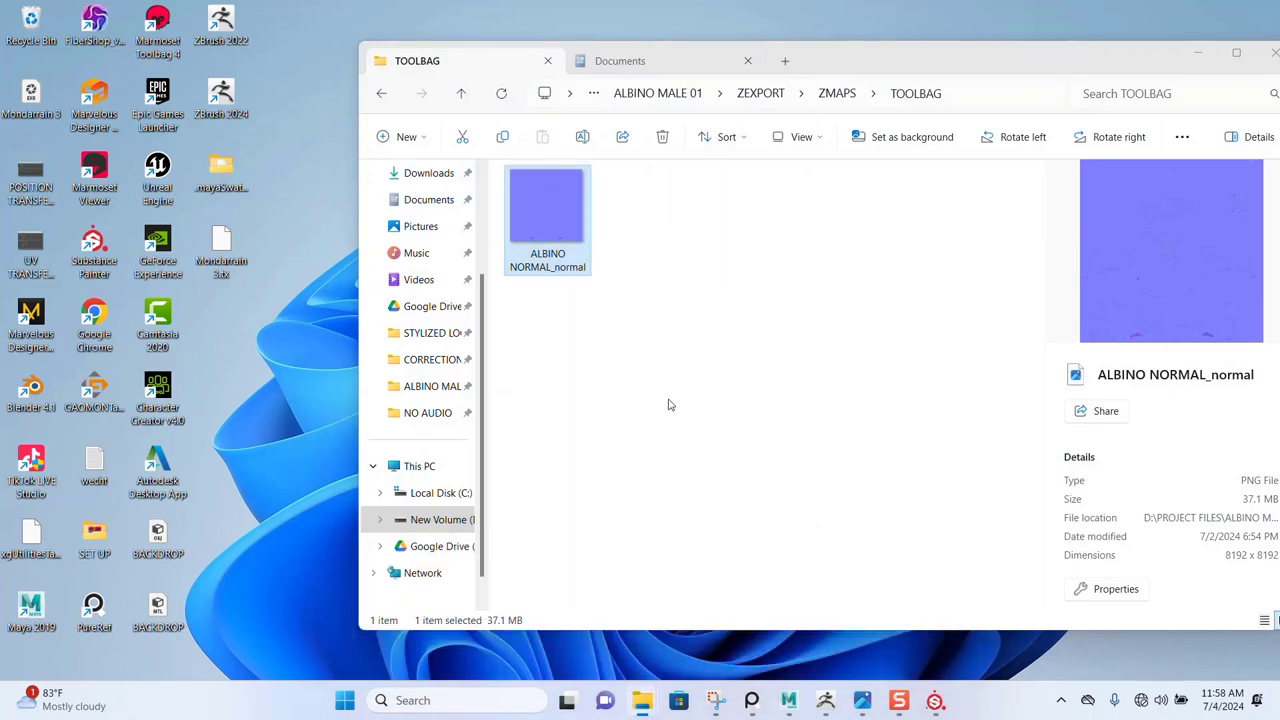
pyautogui.click(764, 94)
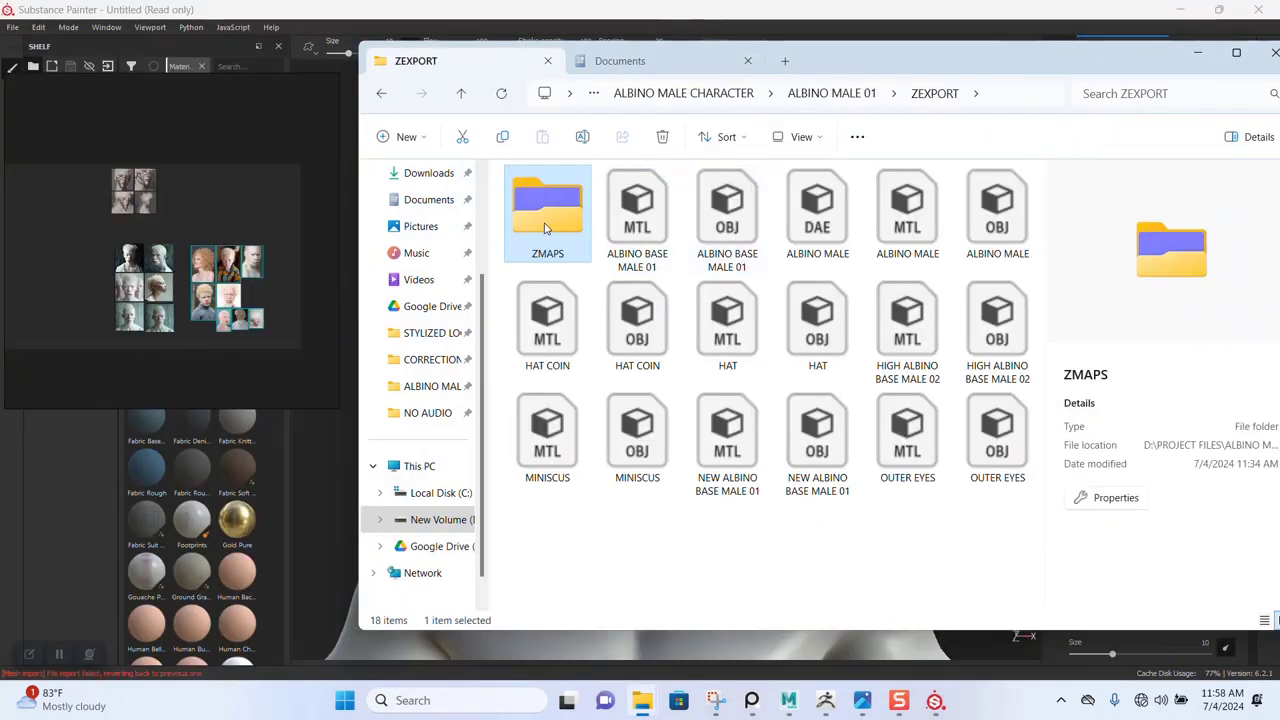
pyautogui.doubleClick(548, 230)
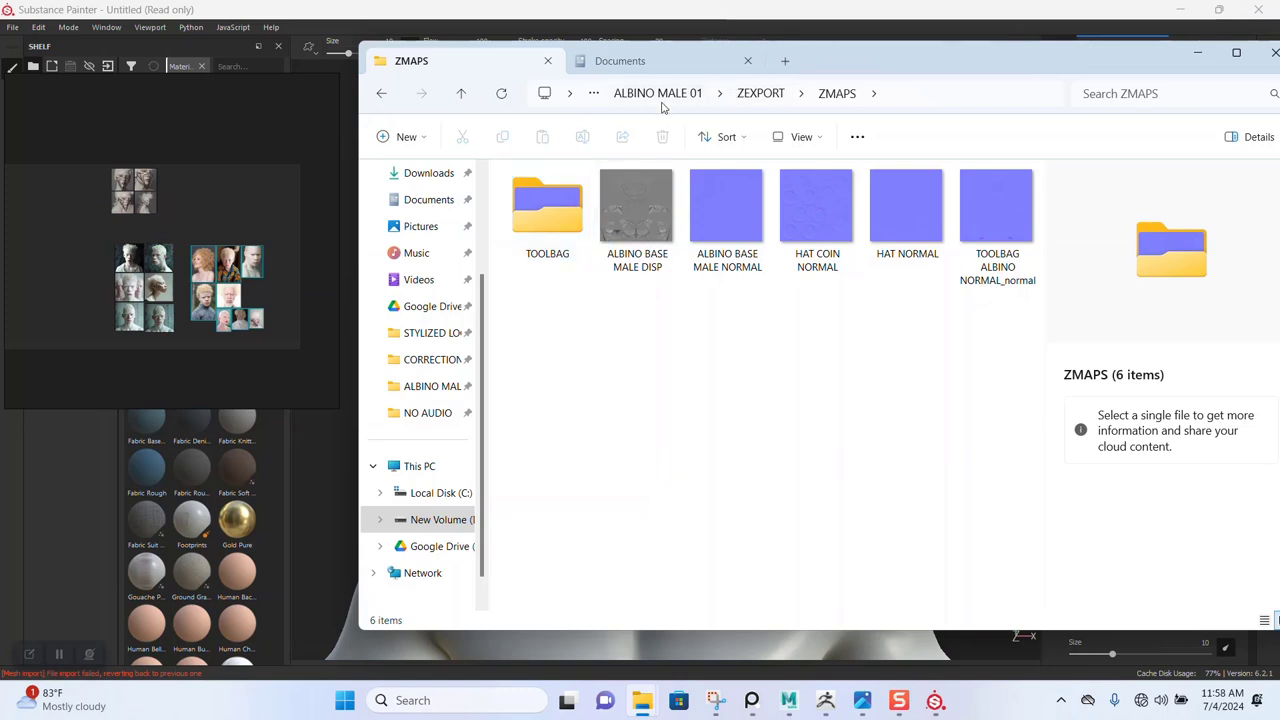
pyautogui.click(662, 93)
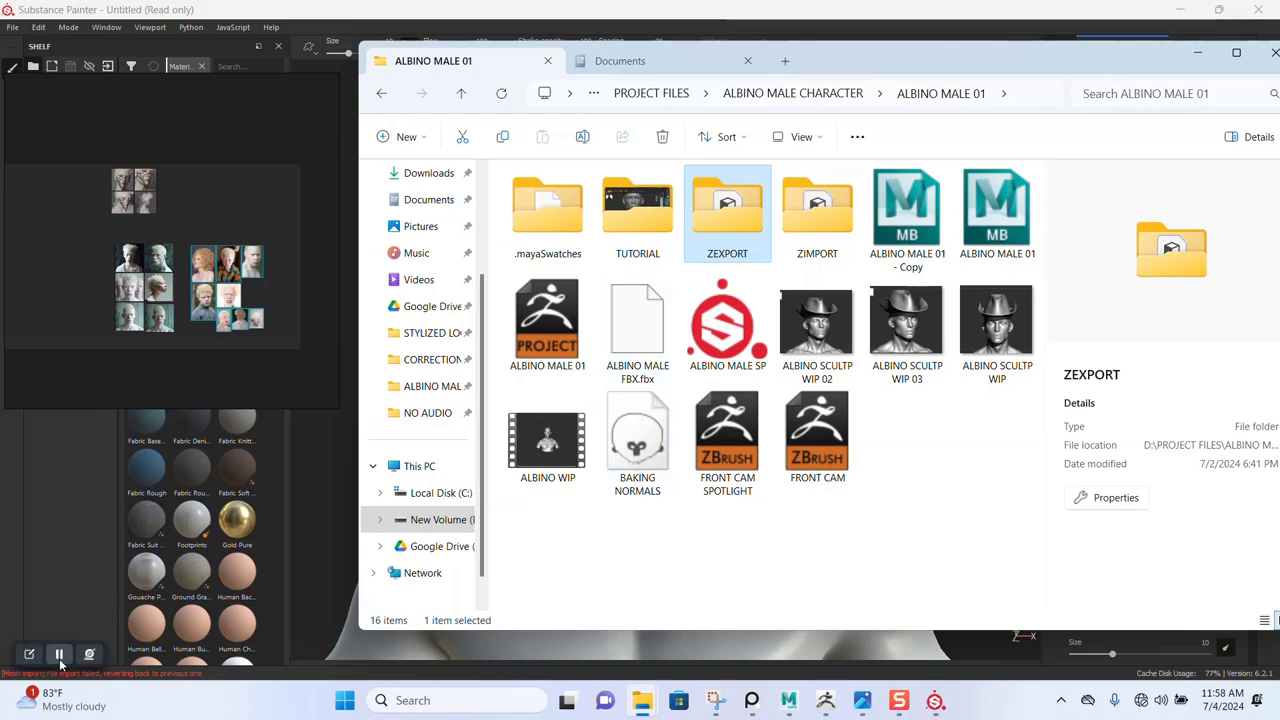
pyautogui.moveTo(652, 460)
pyautogui.mouseDown()
pyautogui.moveTo(197, 320)
pyautogui.moveTo(670, 483)
pyautogui.moveTo(261, 426)
pyautogui.mouseUp()
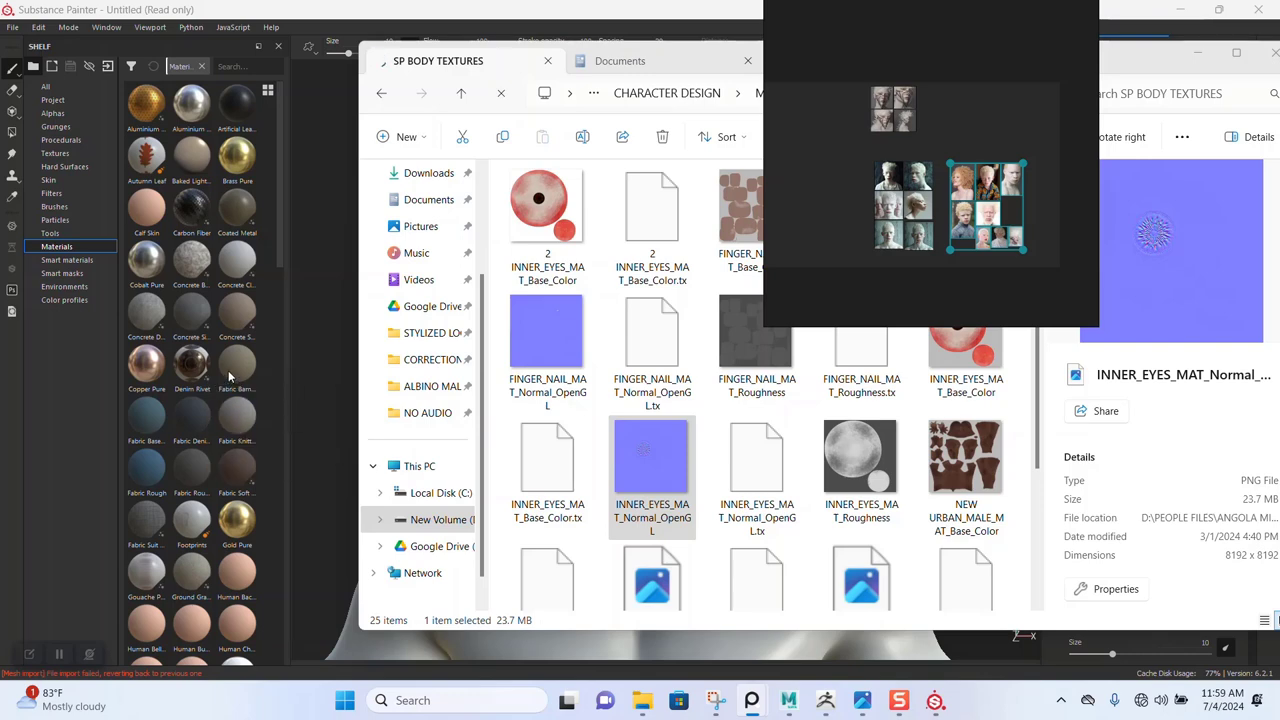
# Step: Import the INNER_EYES_MAT_Normal_OpenGL PNG as a texture into project 'Untitled'
pyautogui.moveTo(242, 354); pyautogui.dragTo(244, 356)
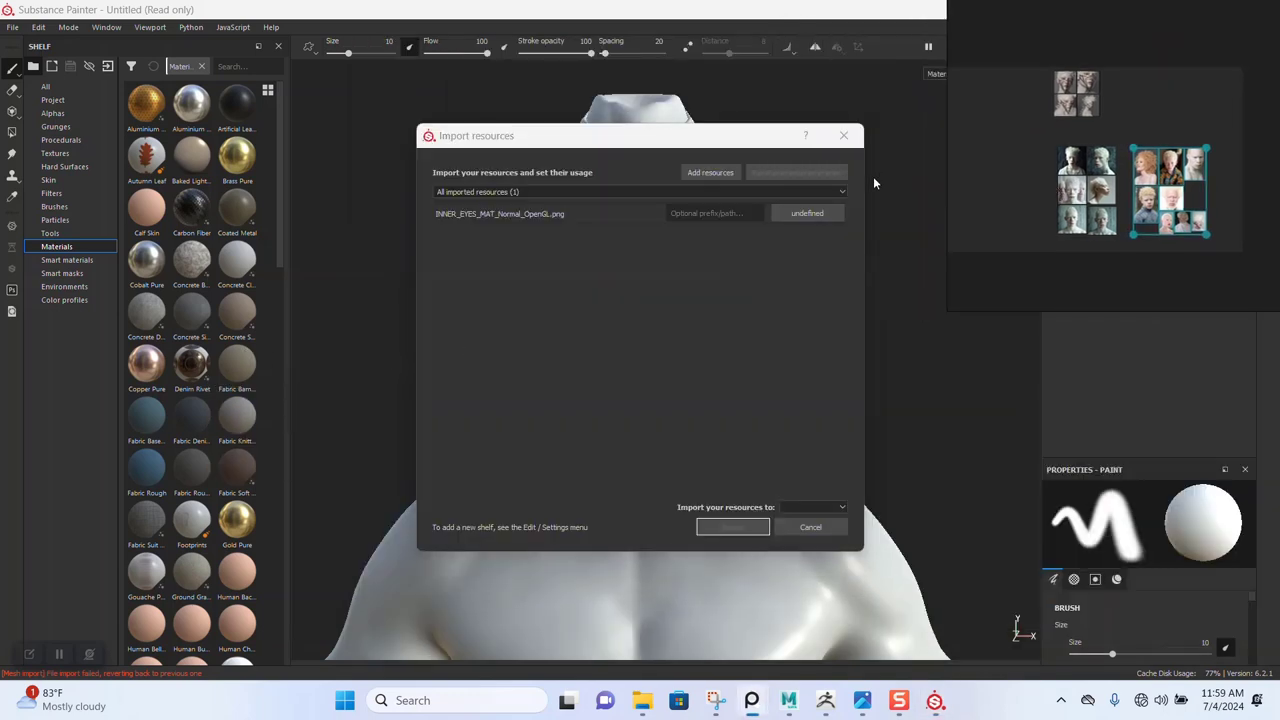
pyautogui.click(802, 216)
pyautogui.click(828, 257)
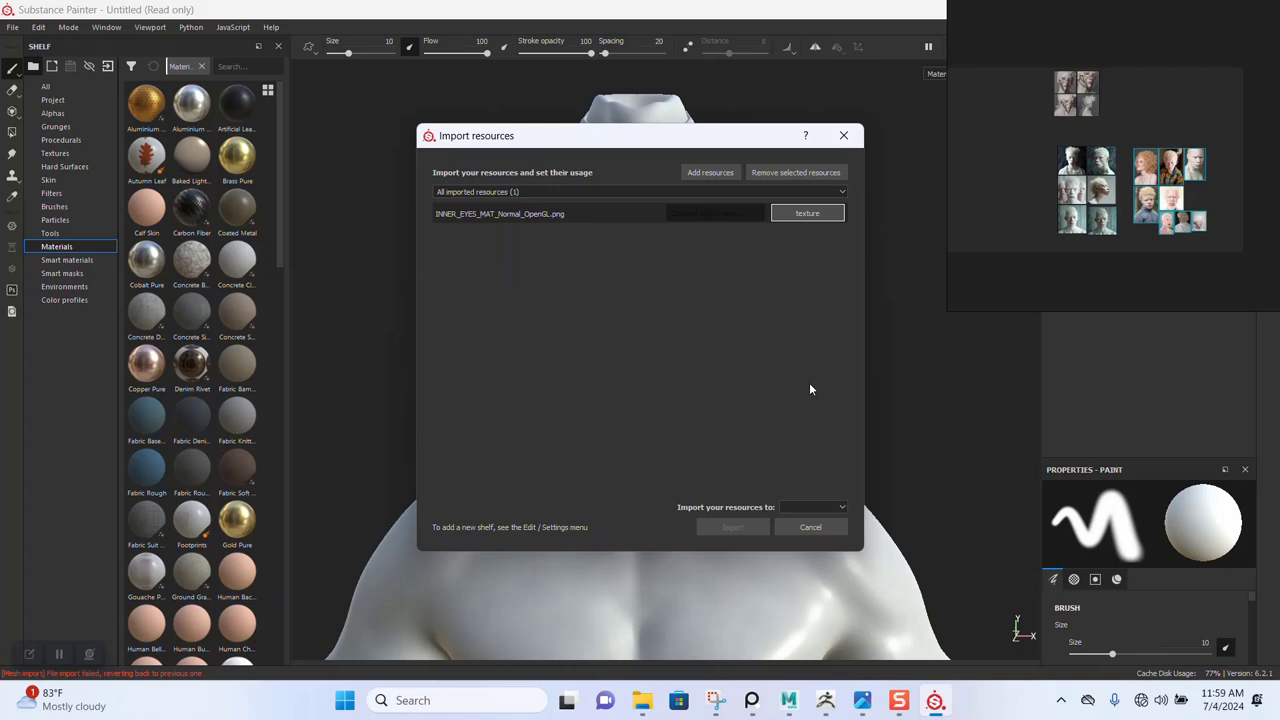
pyautogui.click(799, 508)
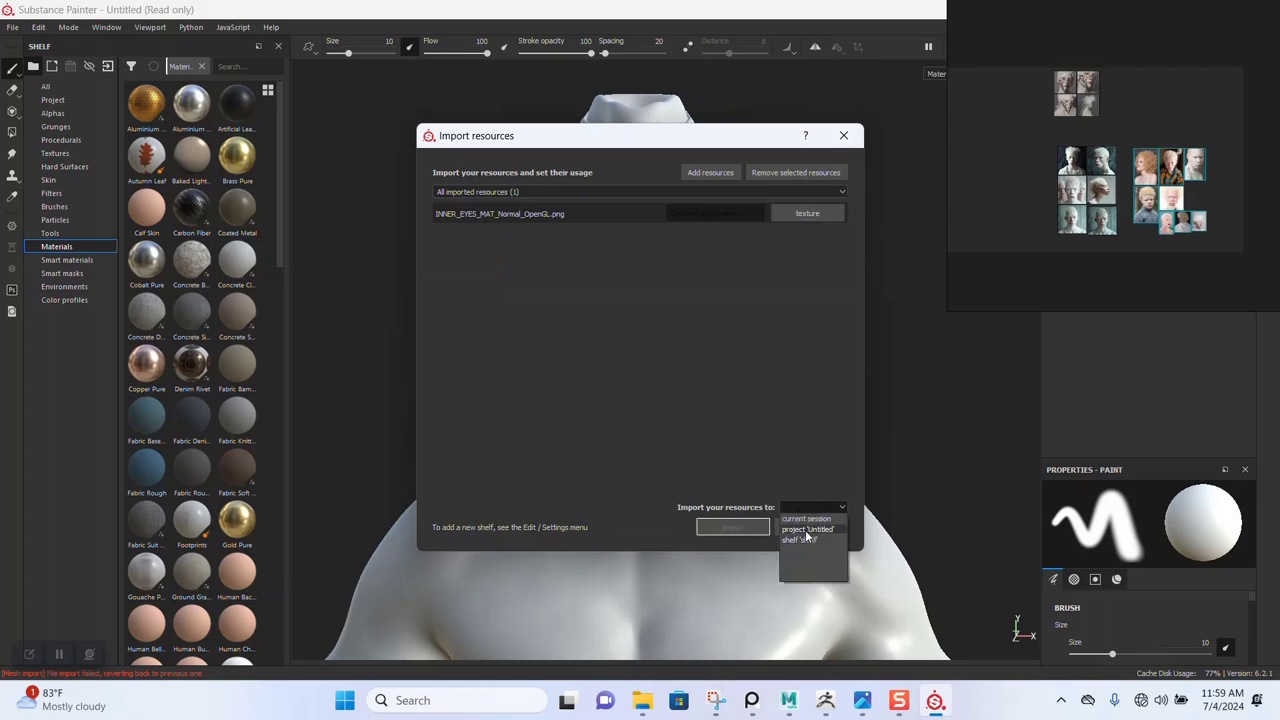
pyautogui.click(806, 529)
pyautogui.click(736, 528)
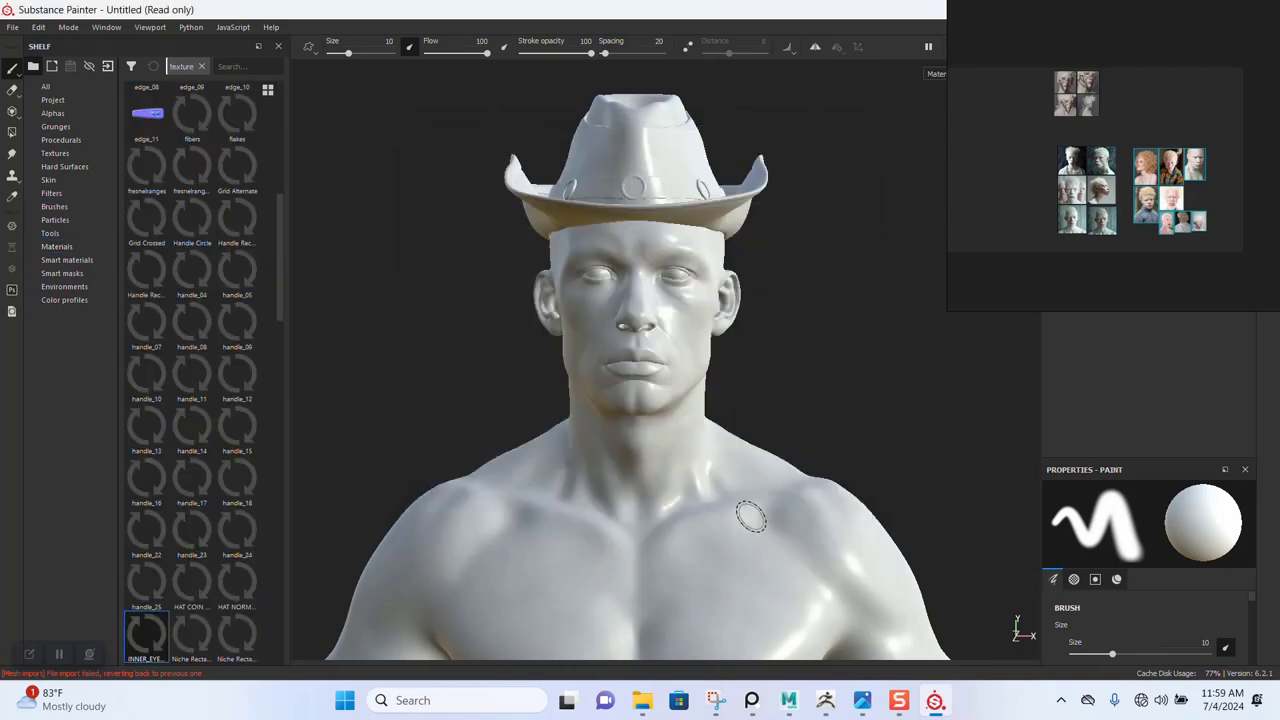
# Step: Move the reference images aside and open Texture Set Settings for ALBINO_MALE
pyautogui.moveTo(1170, 190); pyautogui.dragTo(516, 284)
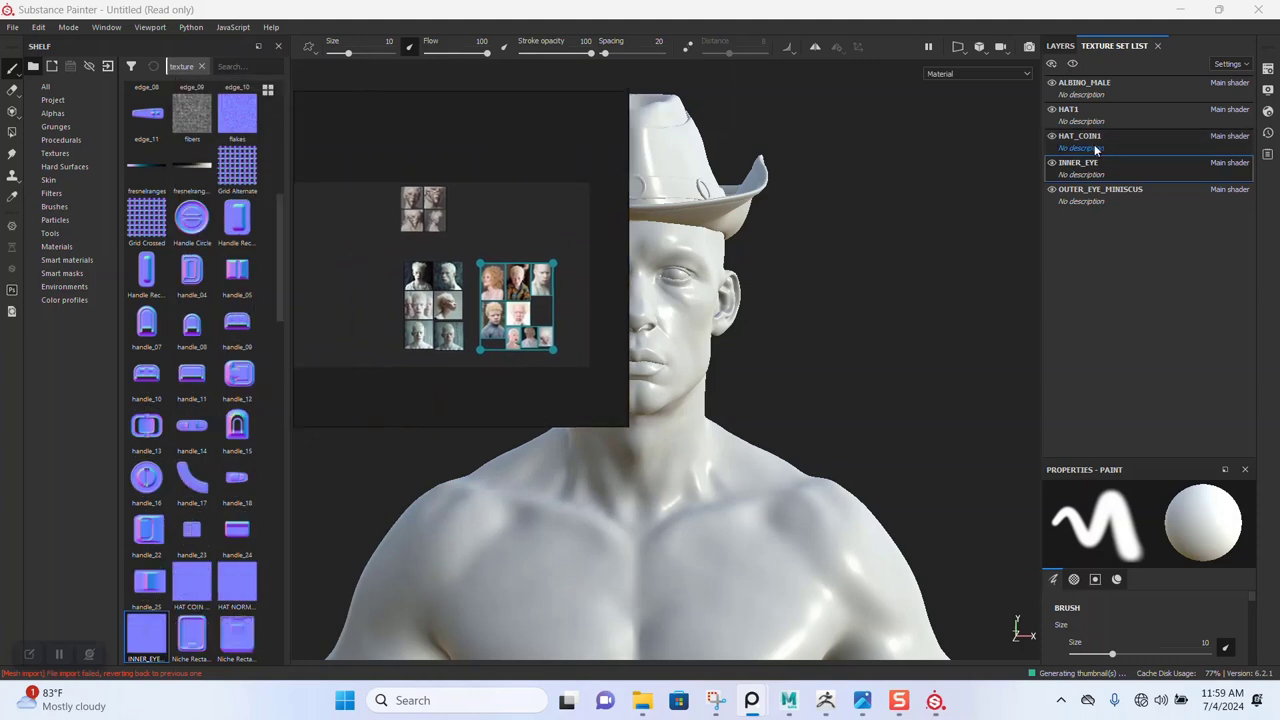
pyautogui.click(1122, 90)
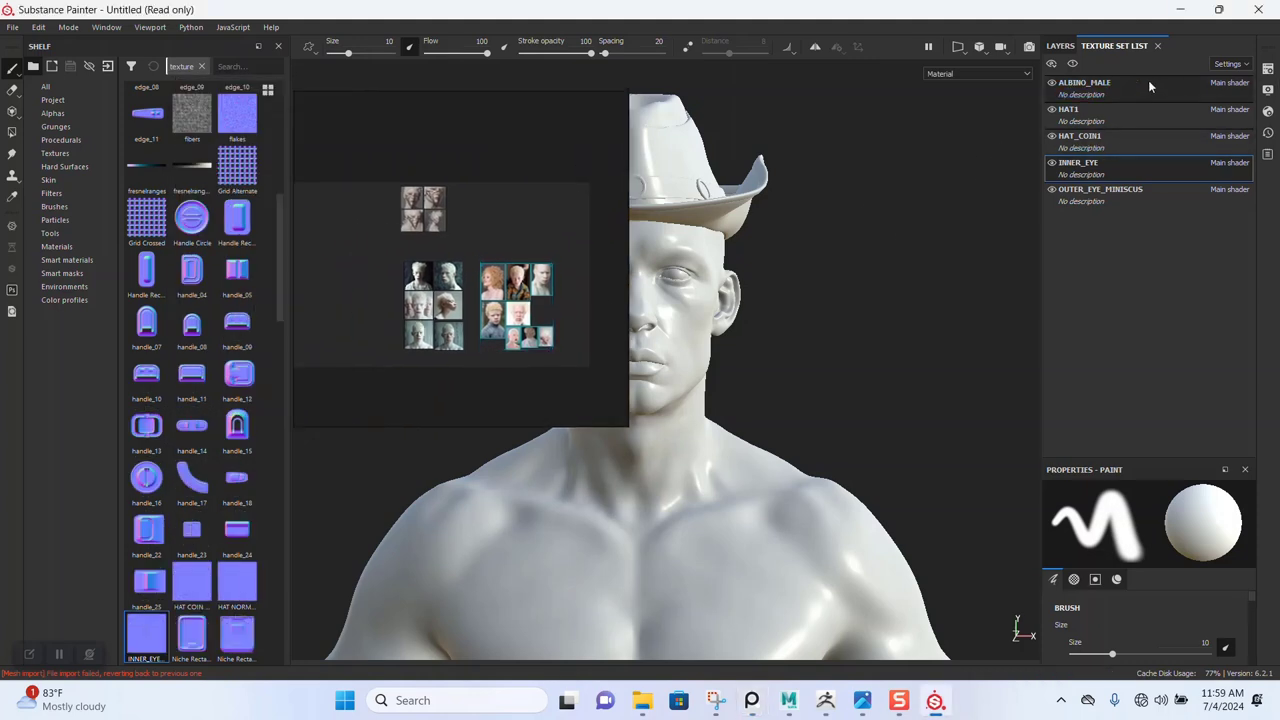
pyautogui.click(1266, 68)
# Step: Assign ALBINO Normal as the ALBINO_MALE normal map and inspect the face detail
pyautogui.click(1122, 506)
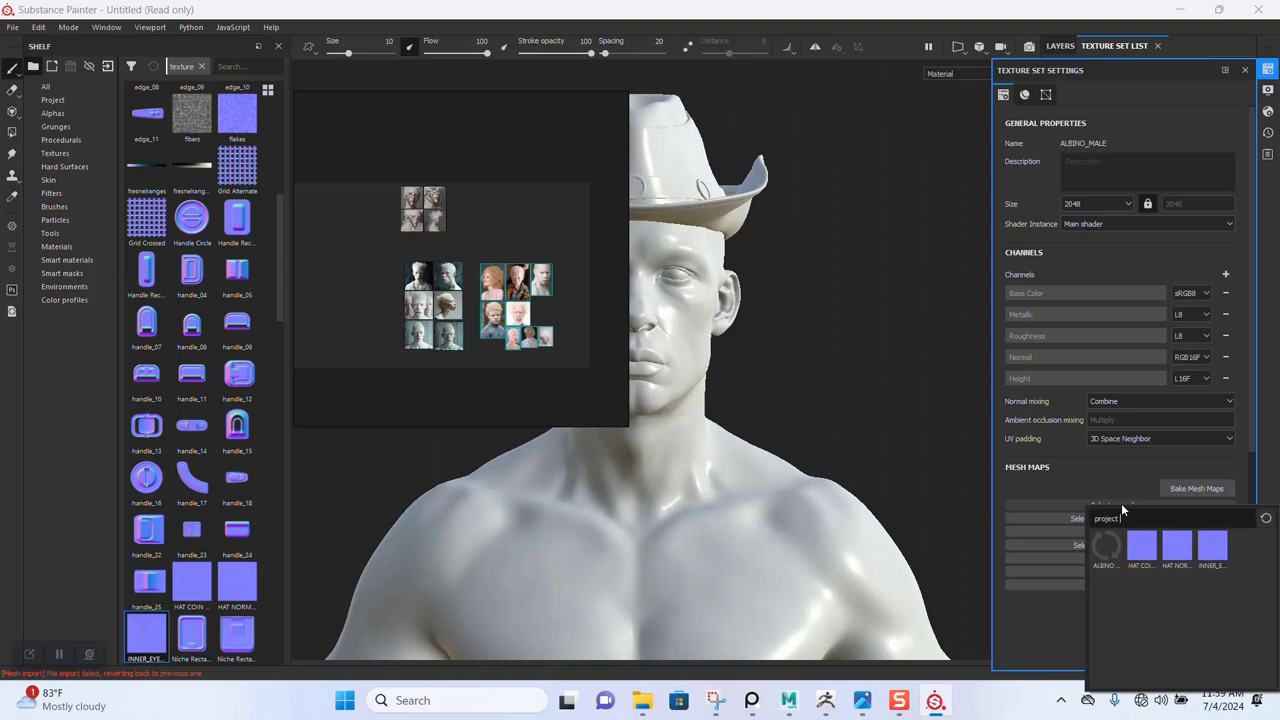
pyautogui.click(1110, 562)
pyautogui.moveTo(573, 247); pyautogui.dragTo(276, 249)
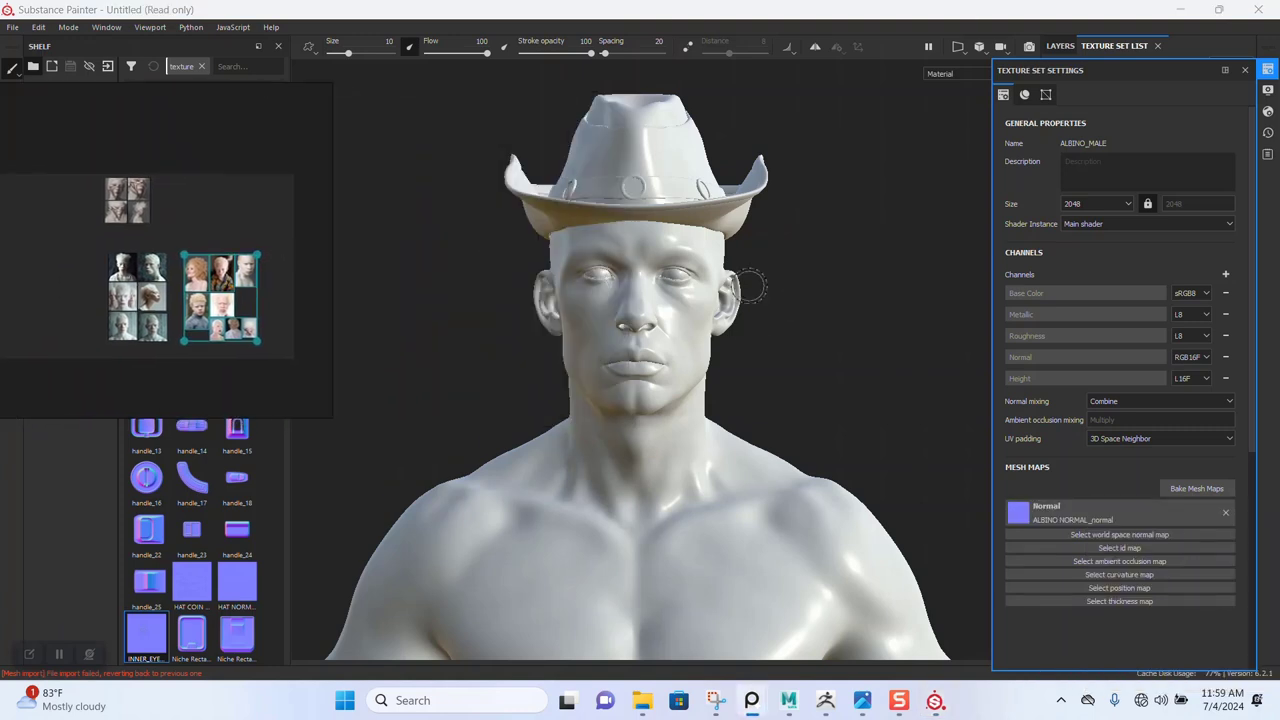
pyautogui.scroll(2, 790, 340)
pyautogui.scroll(1, 790, 360)
pyautogui.scroll(2, 750, 400)
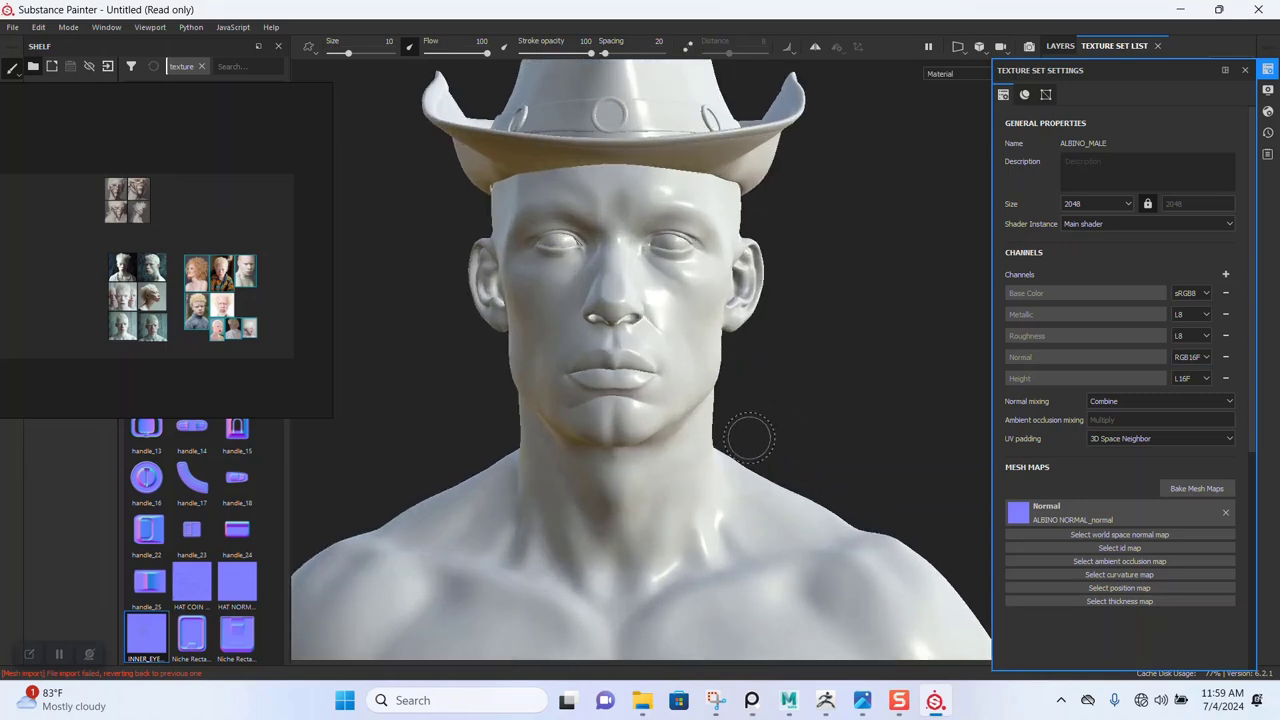
pyautogui.scroll(1, 713, 398)
pyautogui.scroll(1, 760, 505)
pyautogui.scroll(2, 694, 443)
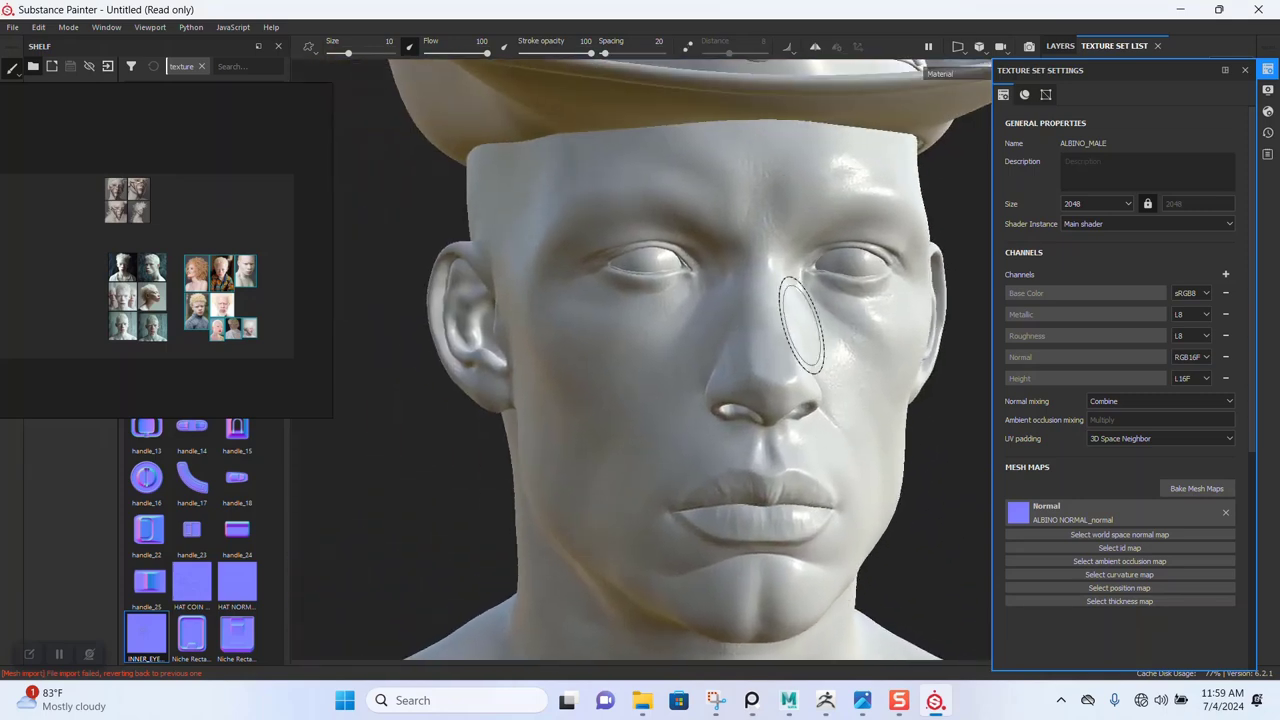
pyautogui.scroll(2, 814, 292)
pyautogui.keyDown('shift'); pyautogui.moveTo(783, 377); pyautogui.dragTo(803, 367, button='right'); pyautogui.keyUp('shift')
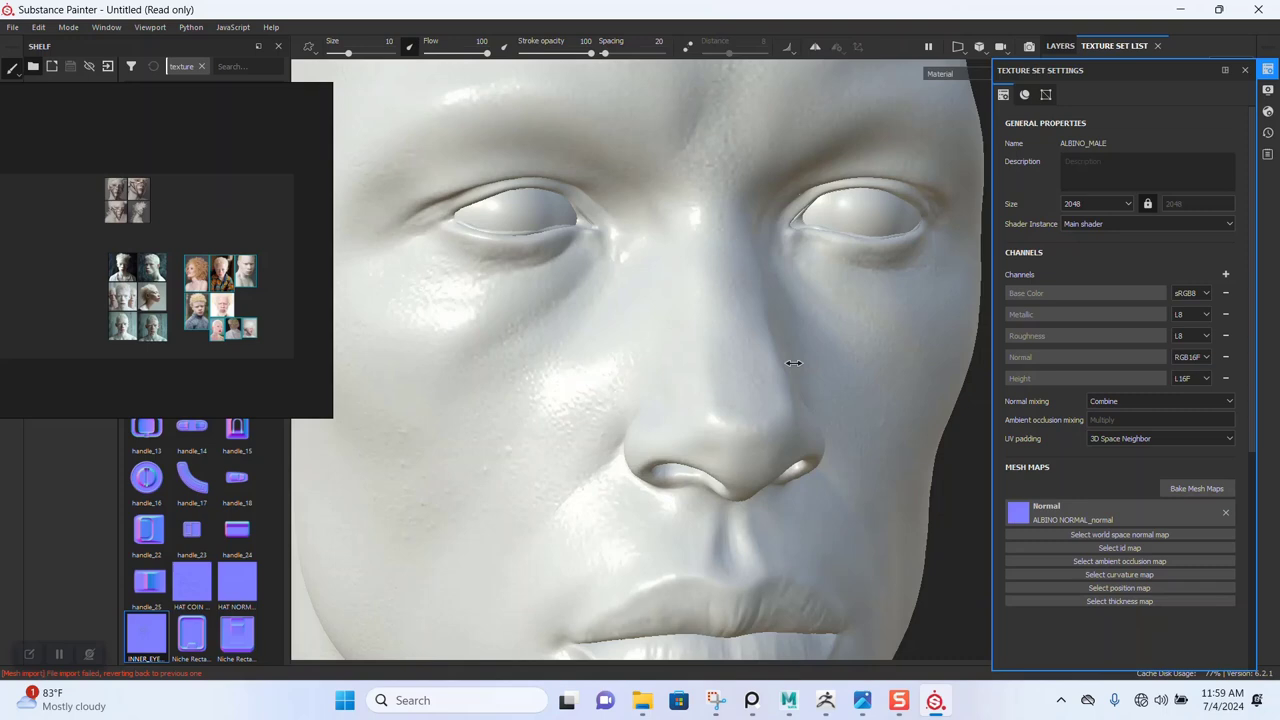
pyautogui.moveTo(757, 366)
pyautogui.keyDown('alt'); pyautogui.mouseDown()
pyautogui.moveTo(843, 309)
pyautogui.moveTo(749, 350)
pyautogui.mouseUp(); pyautogui.keyUp('alt')
pyautogui.scroll(-5, 737, 389)
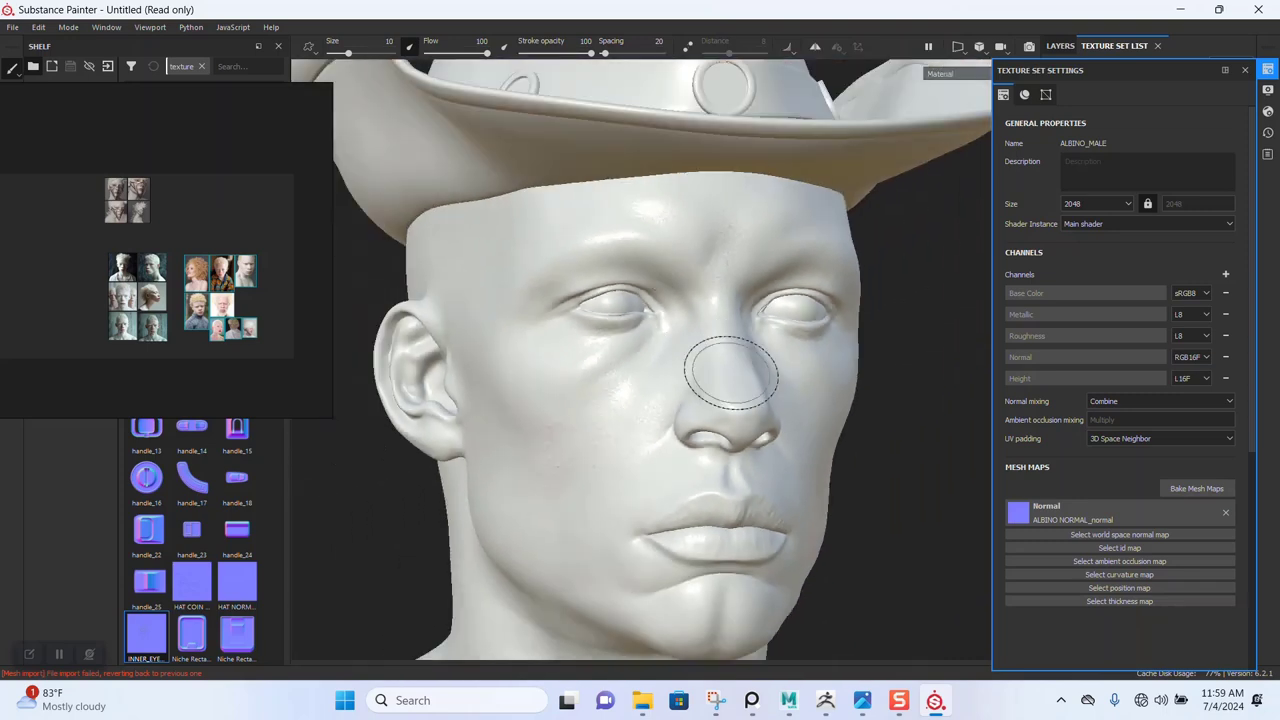
pyautogui.keyDown('alt'); pyautogui.moveTo(734, 380); pyautogui.dragTo(755, 255, button='middle'); pyautogui.keyUp('alt')
# Step: Raise the ALBINO_MALE texture size from 2048 to 4096 and check the skin
pyautogui.click(1091, 198)
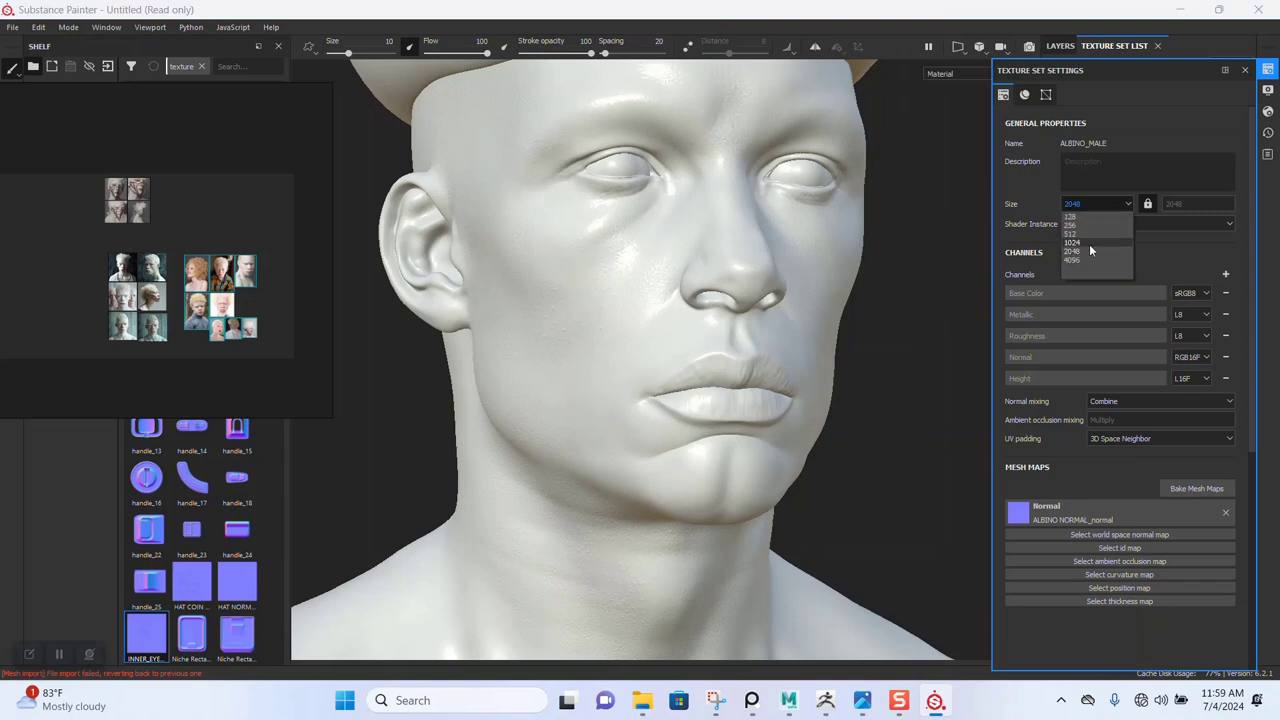
pyautogui.click(1083, 259)
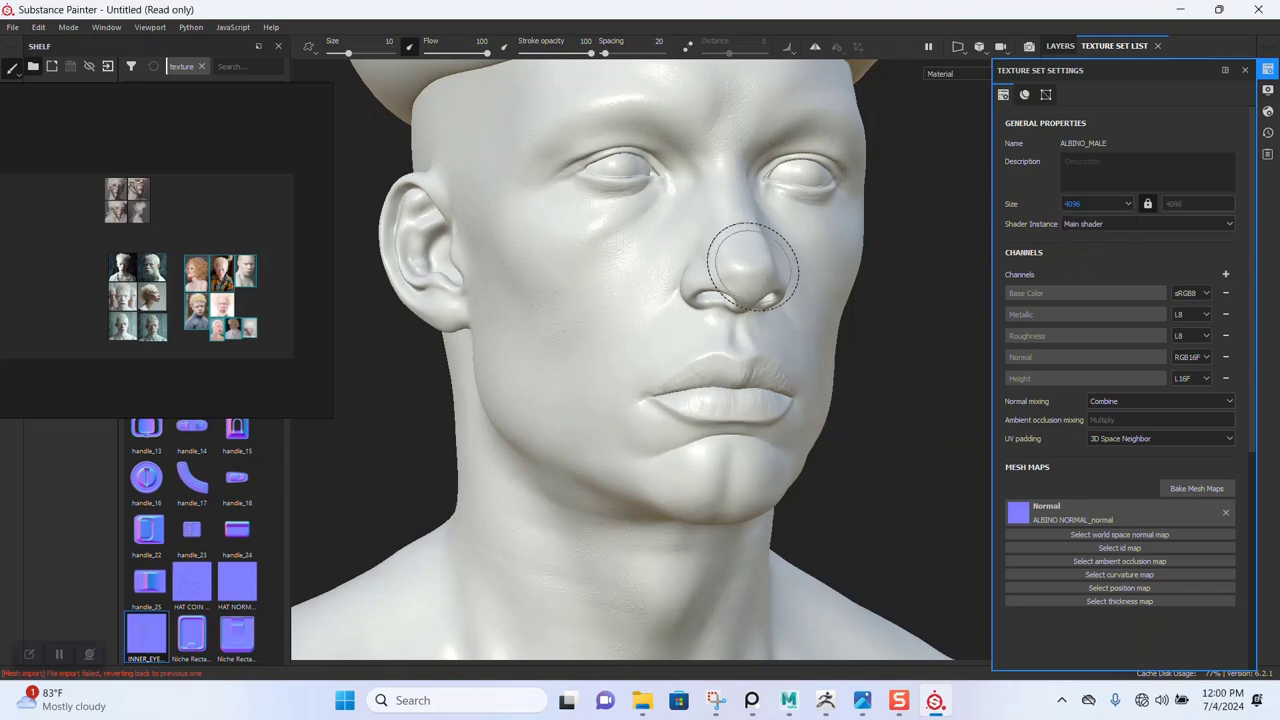
pyautogui.scroll(3, 735, 250)
pyautogui.scroll(3, 690, 290)
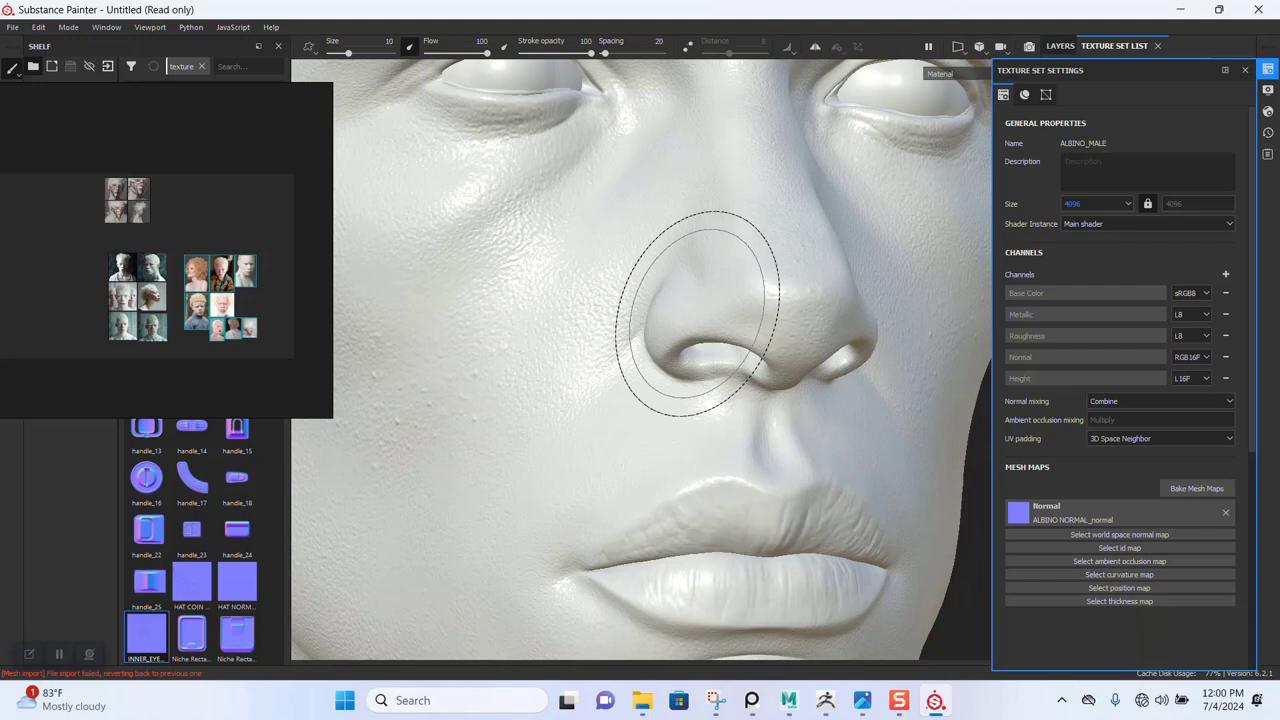
pyautogui.scroll(3, 680, 400)
pyautogui.moveTo(652, 510)
pyautogui.keyDown('alt'); pyautogui.mouseDown()
pyautogui.moveTo(751, 400)
pyautogui.moveTo(894, 380)
pyautogui.moveTo(613, 393)
pyautogui.mouseUp(); pyautogui.keyUp('alt')
pyautogui.scroll(-2, 600, 410)
pyautogui.scroll(-3, 600, 410)
pyautogui.scroll(-3, 600, 410)
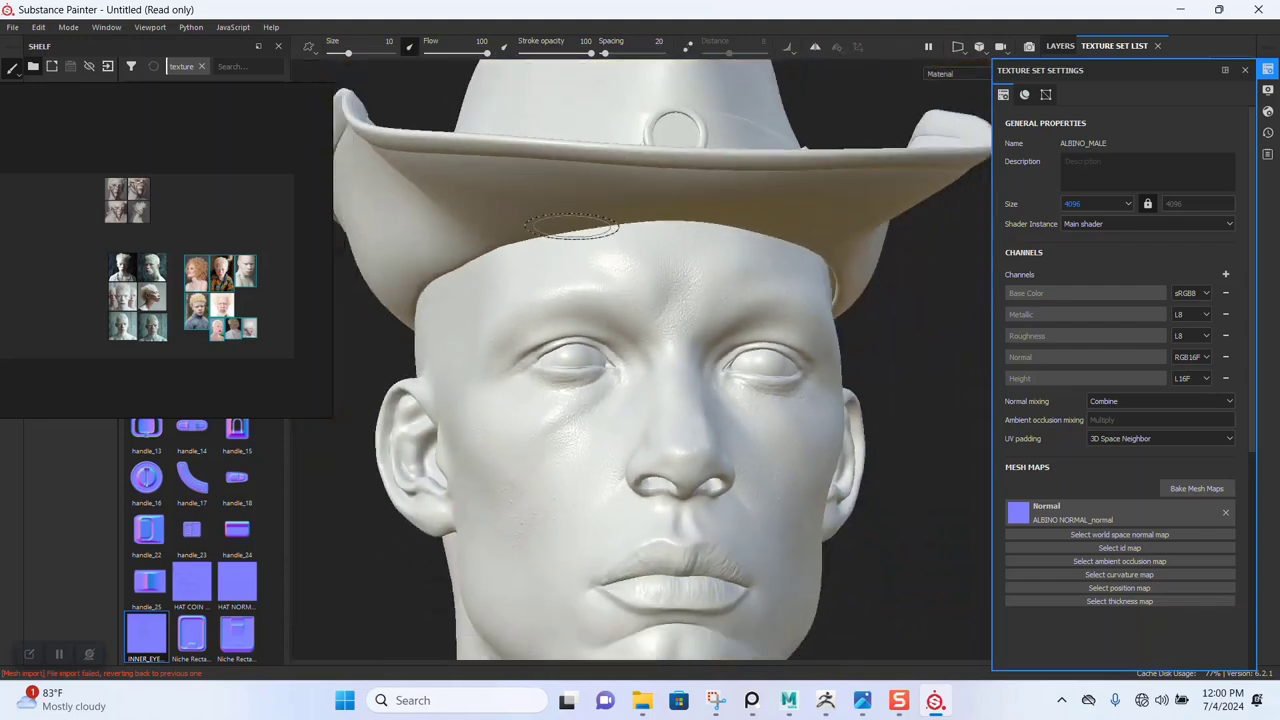
pyautogui.keyDown('alt'); pyautogui.moveTo(640, 300); pyautogui.dragTo(645, 239, button='middle'); pyautogui.keyUp('alt')
pyautogui.scroll(1, 645, 239)
pyautogui.moveTo(645, 239)
pyautogui.keyDown('alt'); pyautogui.mouseDown()
pyautogui.moveTo(674, 263)
pyautogui.moveTo(633, 310)
pyautogui.moveTo(629, 370)
pyautogui.mouseUp(); pyautogui.keyUp('alt')
pyautogui.scroll(1, 633, 310)
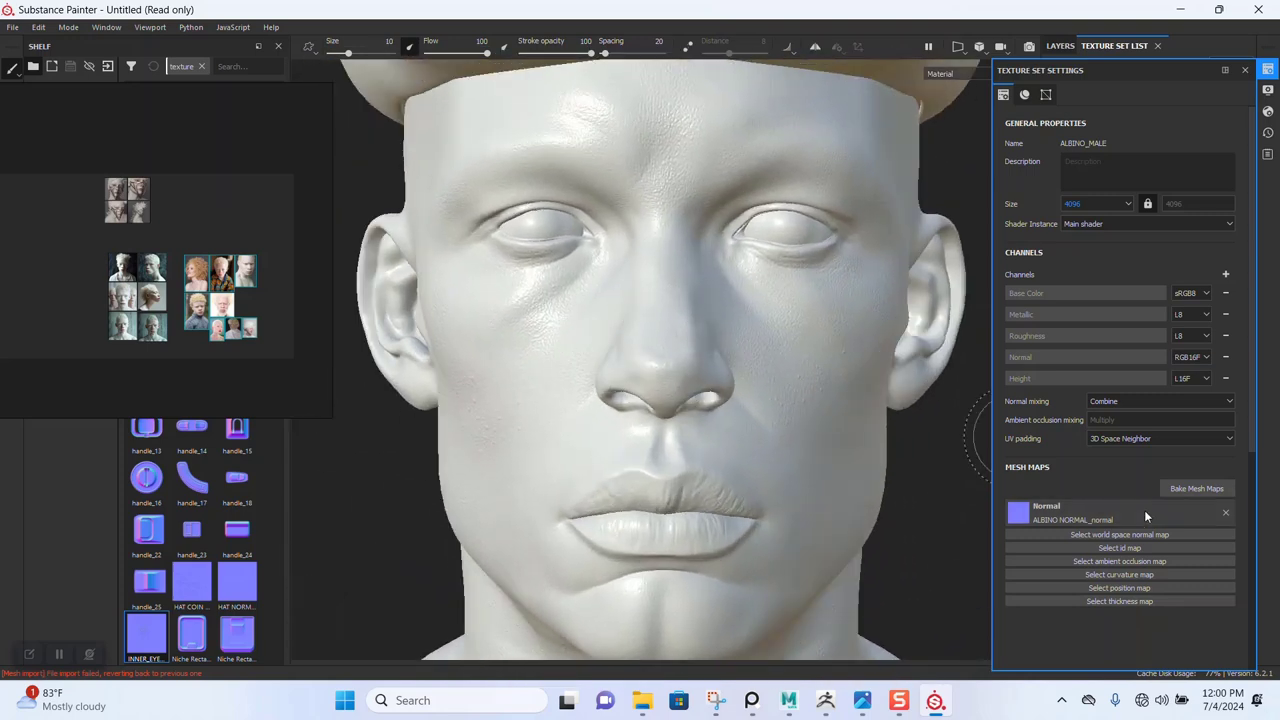
# Step: Select the HAT1 texture set and assign HAT NORMAL as its normal map
pyautogui.click(1245, 70)
pyautogui.click(1110, 116)
pyautogui.click(1267, 68)
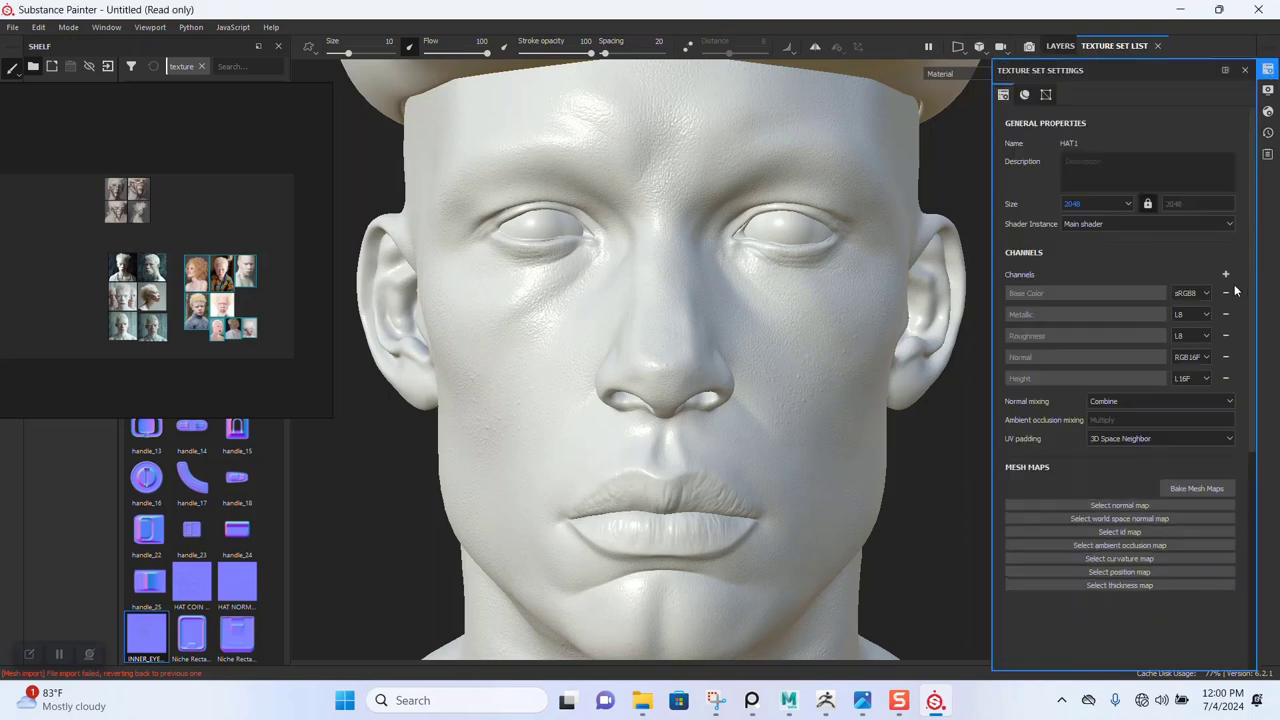
pyautogui.scroll(-2, 806, 400)
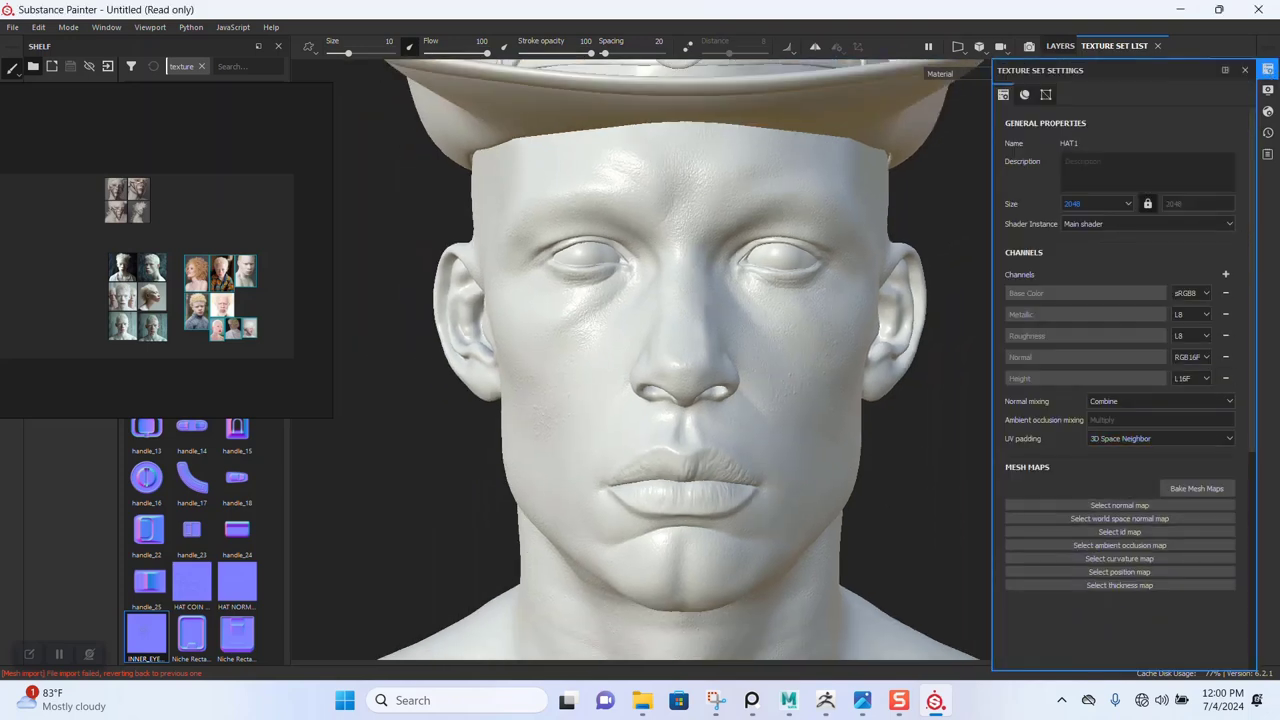
pyautogui.click(1196, 489)
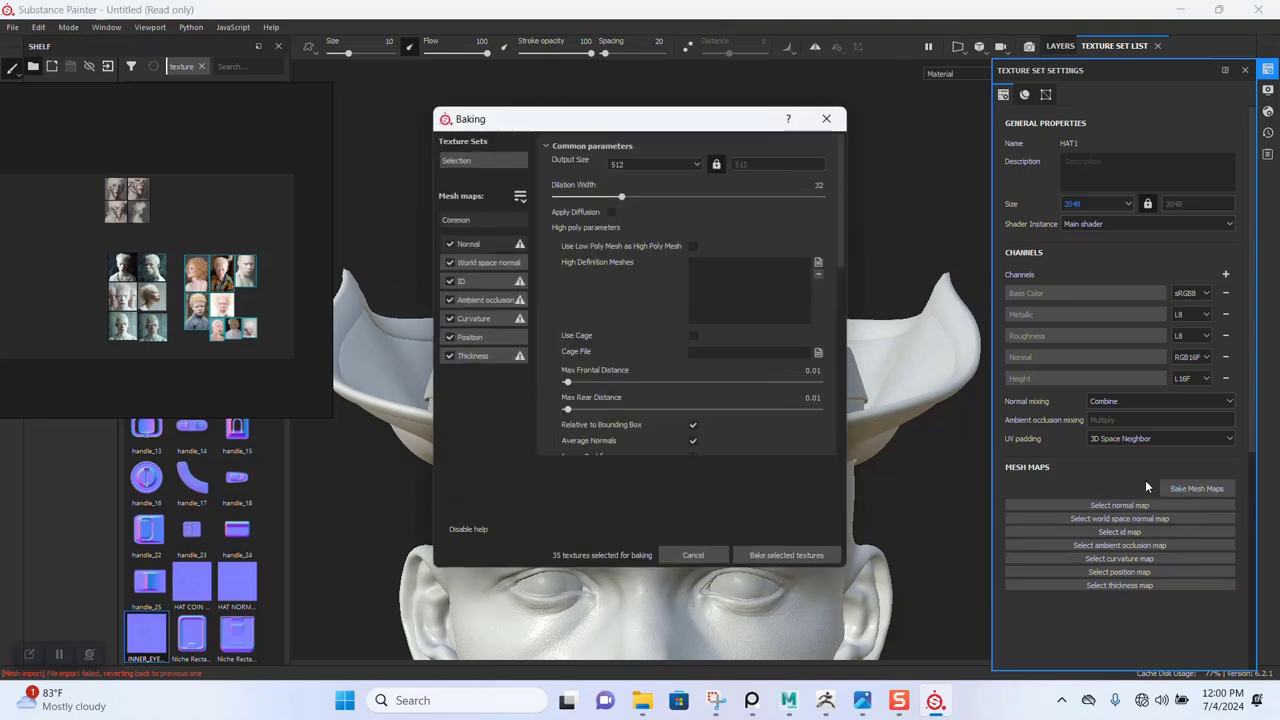
pyautogui.click(826, 118)
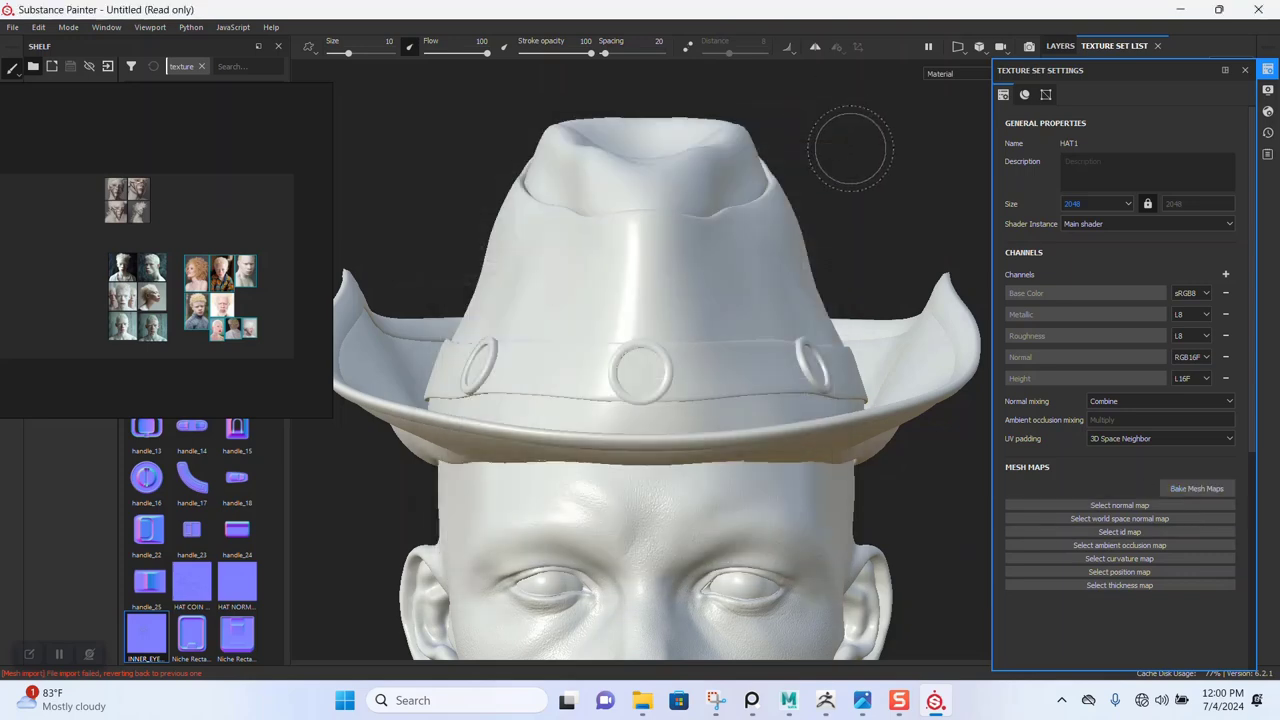
pyautogui.click(1107, 531)
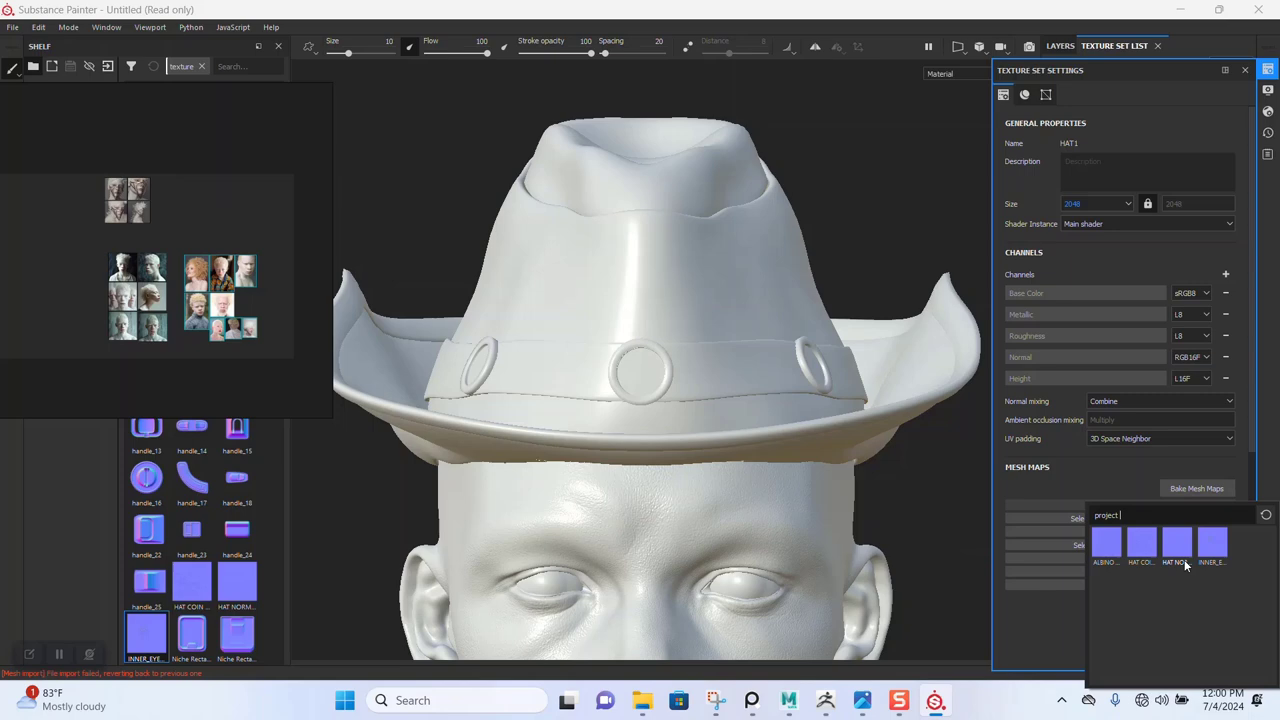
pyautogui.click(1175, 545)
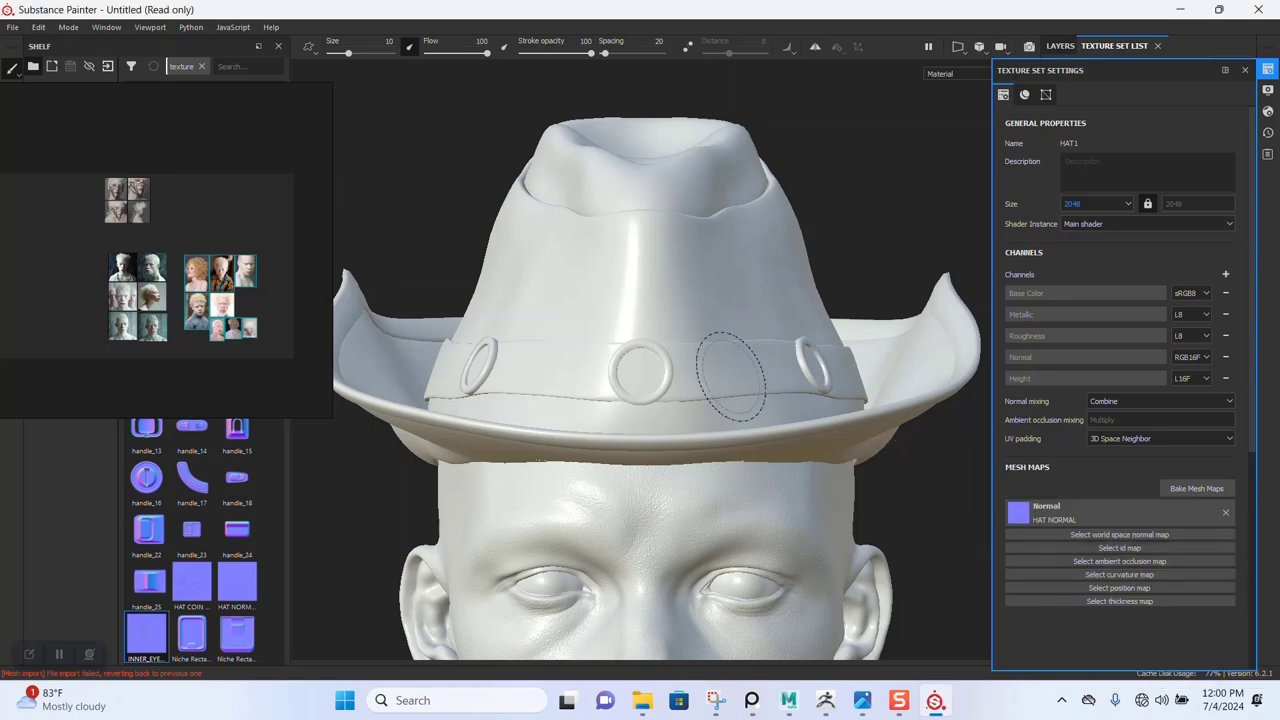
pyautogui.moveTo(730, 376)
pyautogui.keyDown('alt'); pyautogui.mouseDown()
pyautogui.moveTo(741, 365)
pyautogui.moveTo(817, 374)
pyautogui.mouseUp(); pyautogui.keyUp('alt')
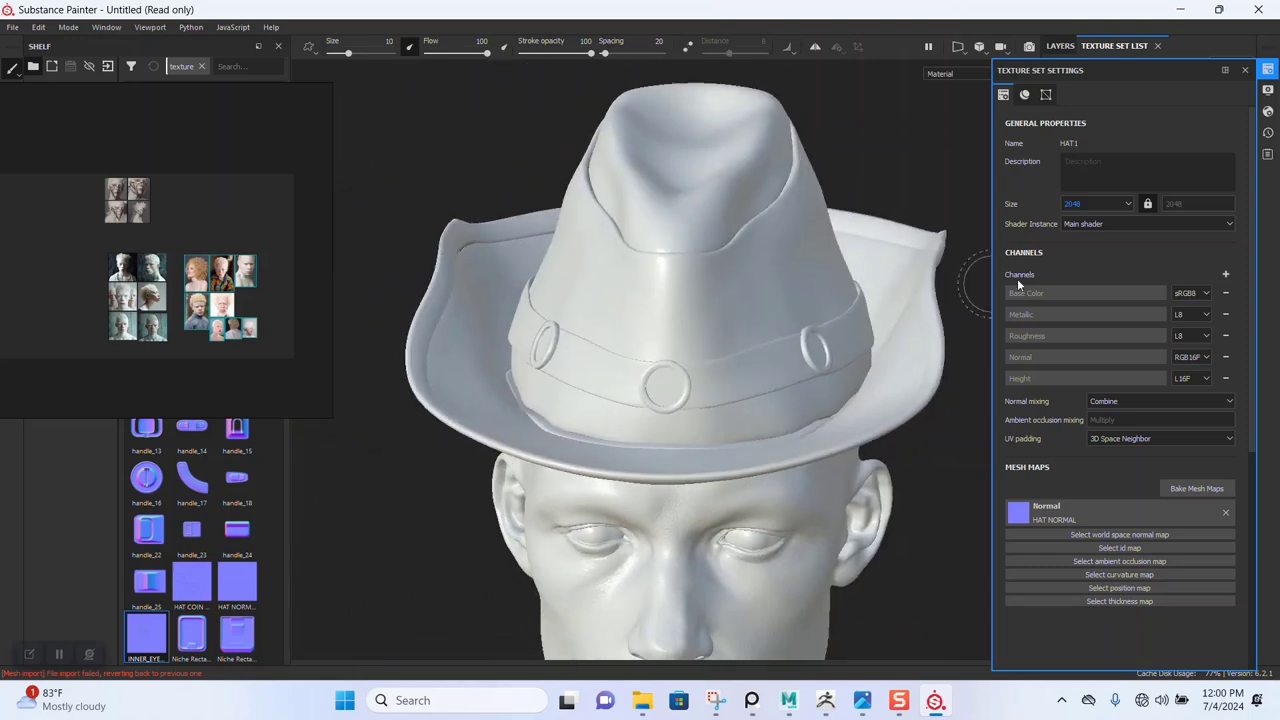
# Step: Assign HAT COIN NORMAL as the HAT_COIN1 texture set's normal map
pyautogui.click(1245, 71)
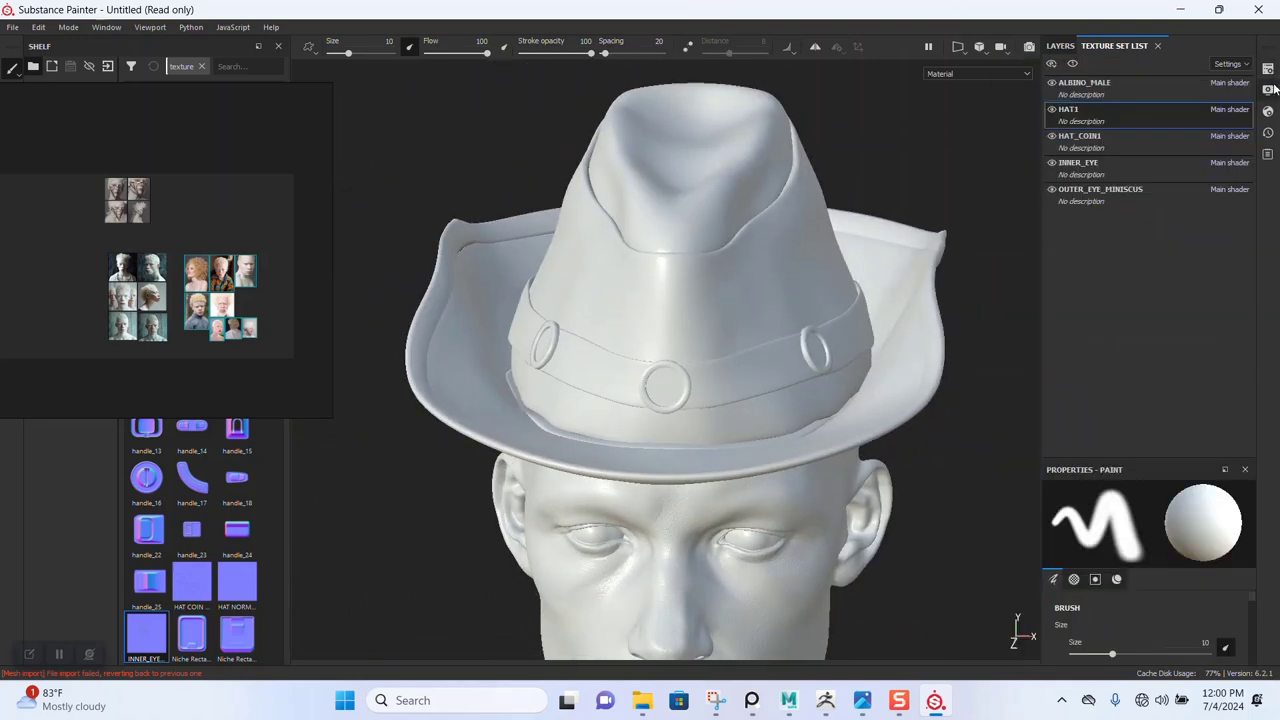
pyautogui.click(1268, 69)
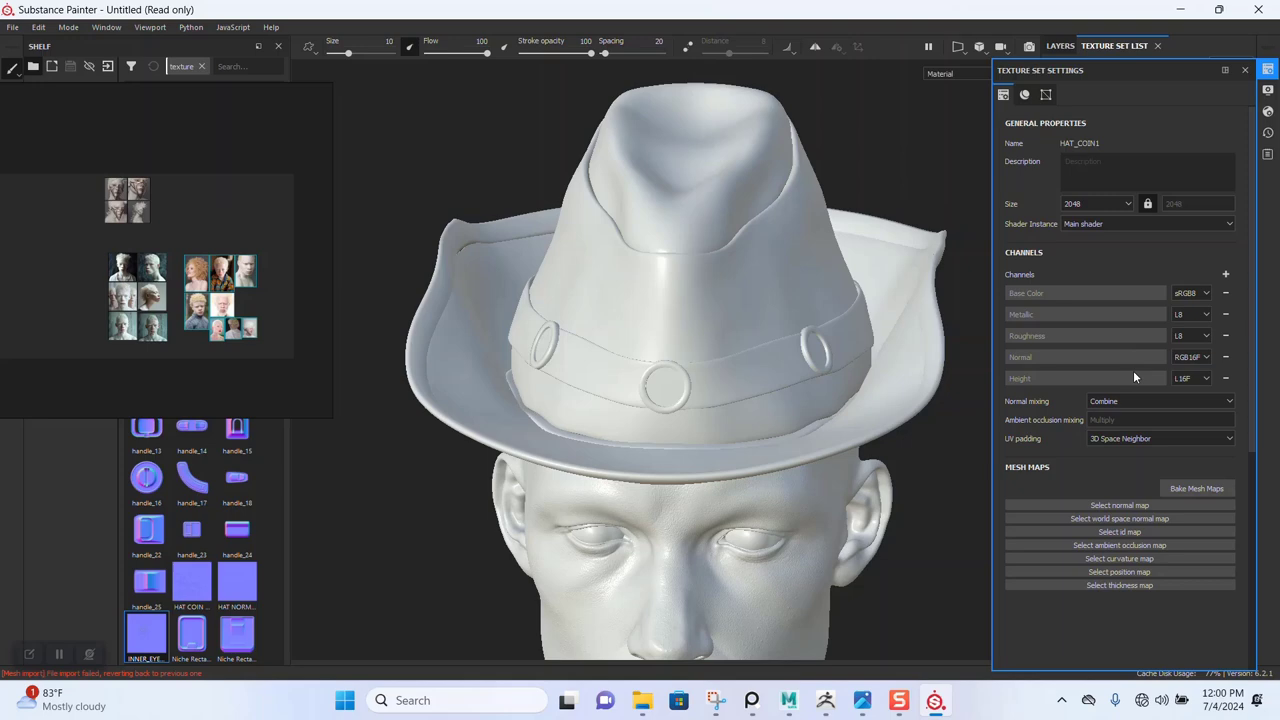
pyautogui.click(1144, 503)
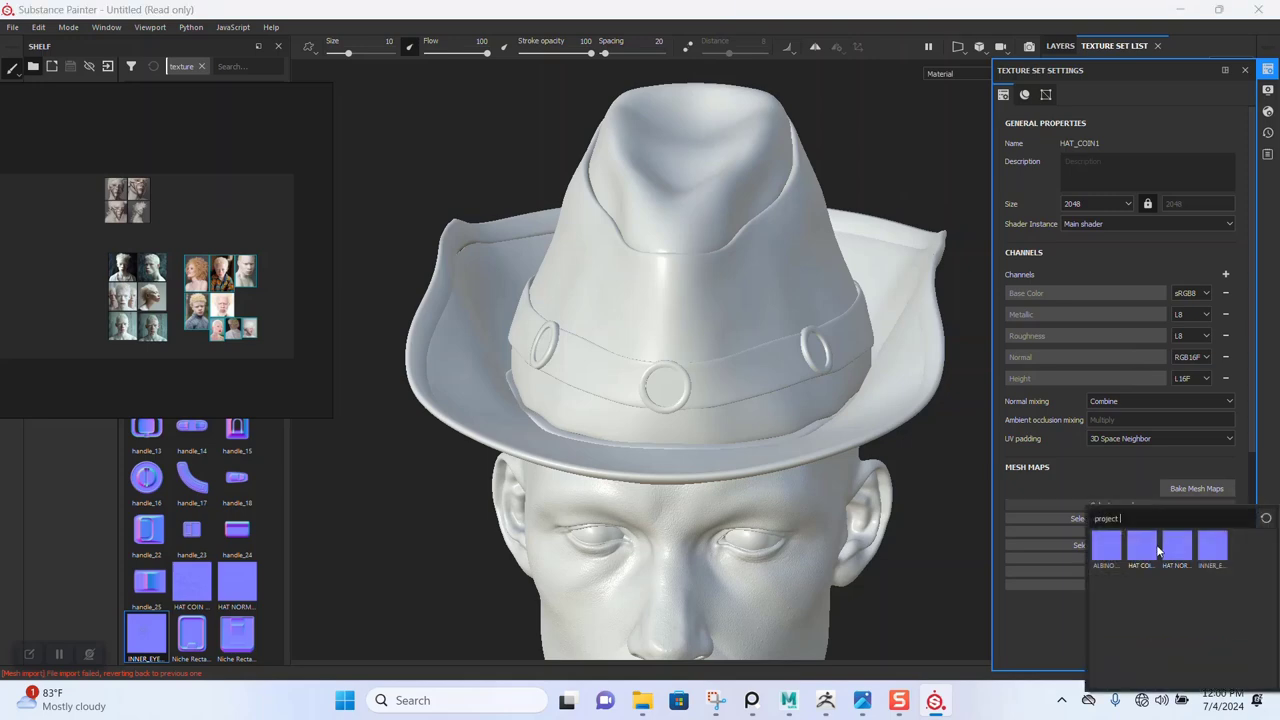
pyautogui.click(1148, 549)
pyautogui.moveTo(651, 380)
pyautogui.keyDown('alt'); pyautogui.mouseDown()
pyautogui.moveTo(743, 434)
pyautogui.moveTo(968, 322)
pyautogui.mouseUp(); pyautogui.keyUp('alt')
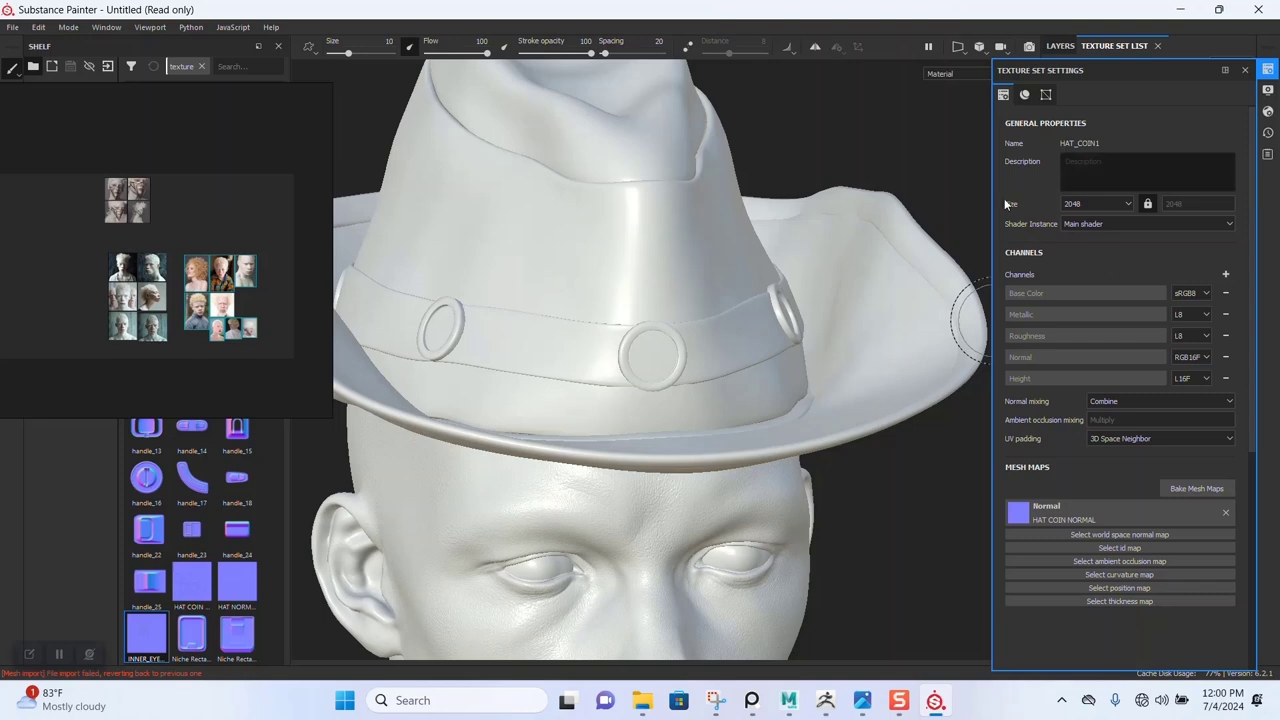
# Step: Select a group of images on the reference board
pyautogui.click(198, 285)
pyautogui.scroll(2, 198, 285)
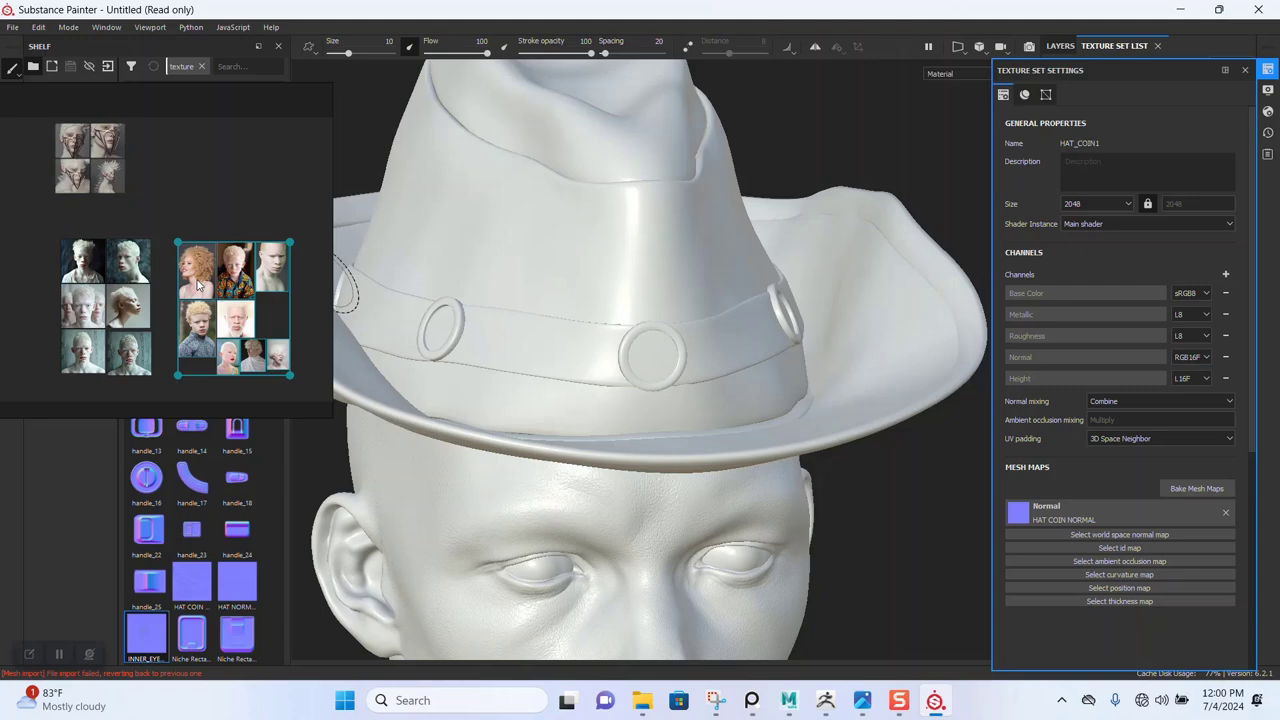
pyautogui.scroll(-2, 198, 285)
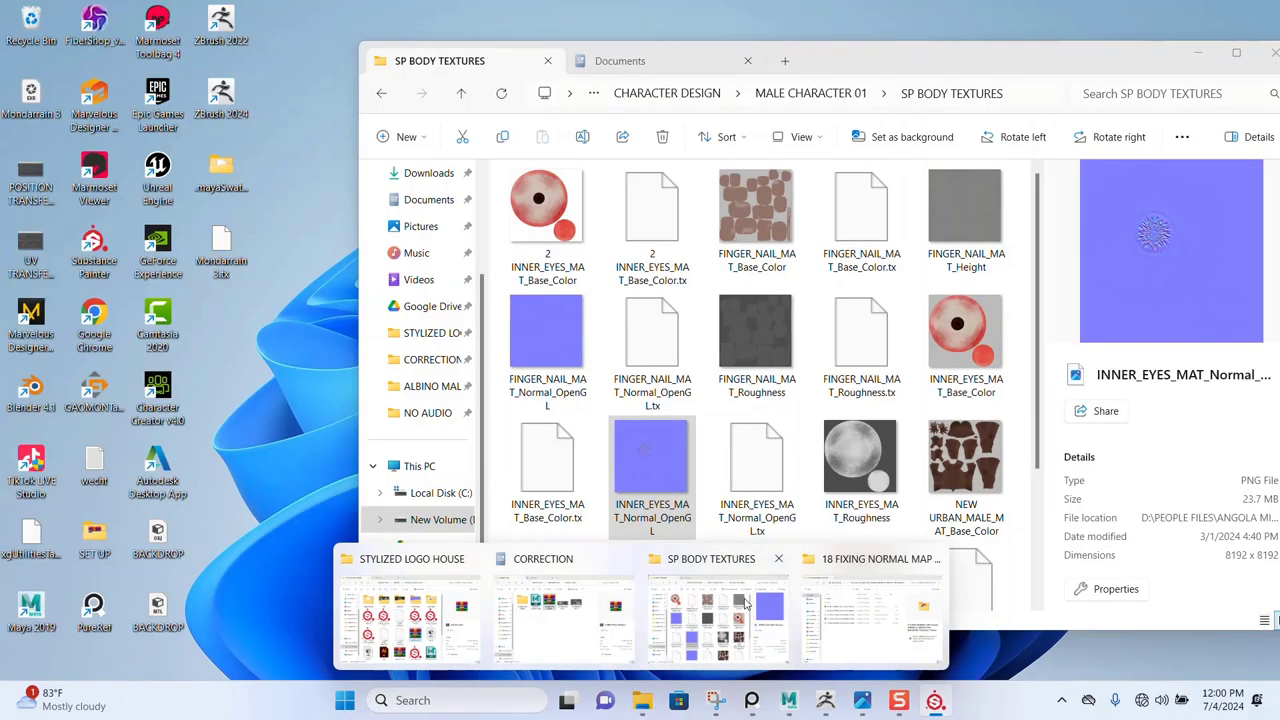
# Step: Drag the cowboy hat photo from D:\PROJECT FILES\ALBINO MALE CHARACTER\REF onto the reference board
pyautogui.click(740, 610)
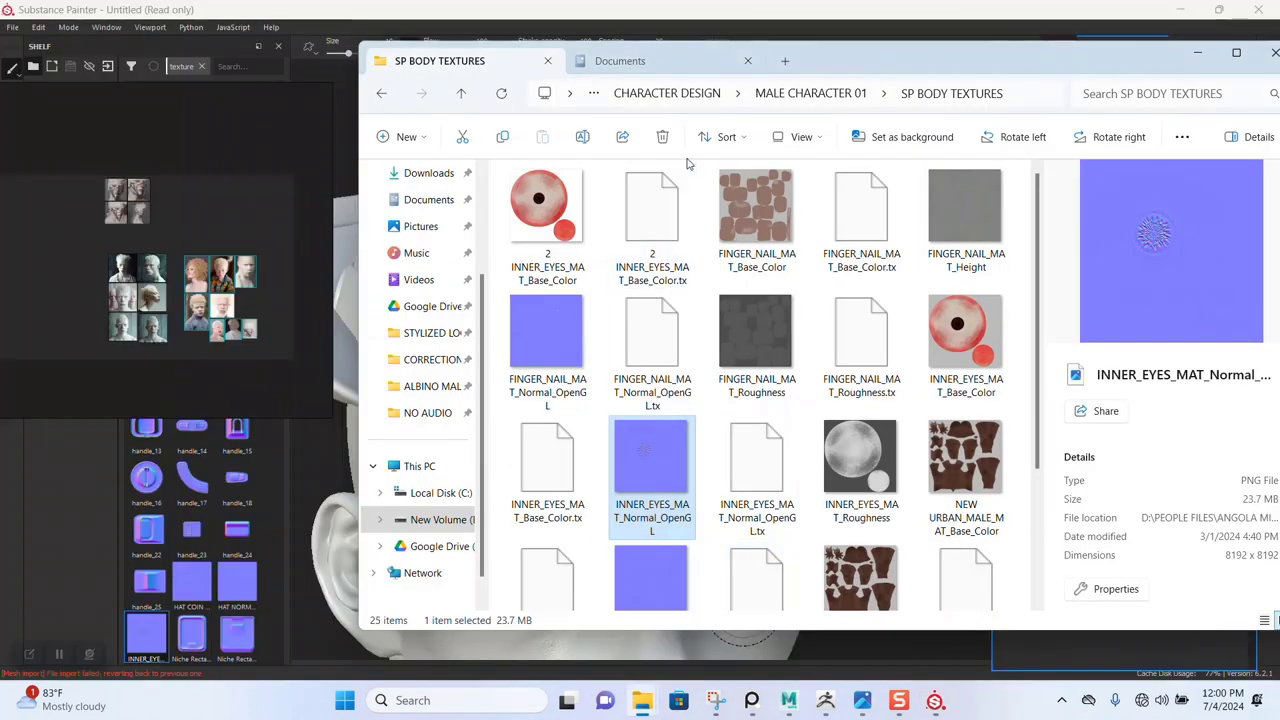
pyautogui.click(667, 93)
pyautogui.click(655, 93)
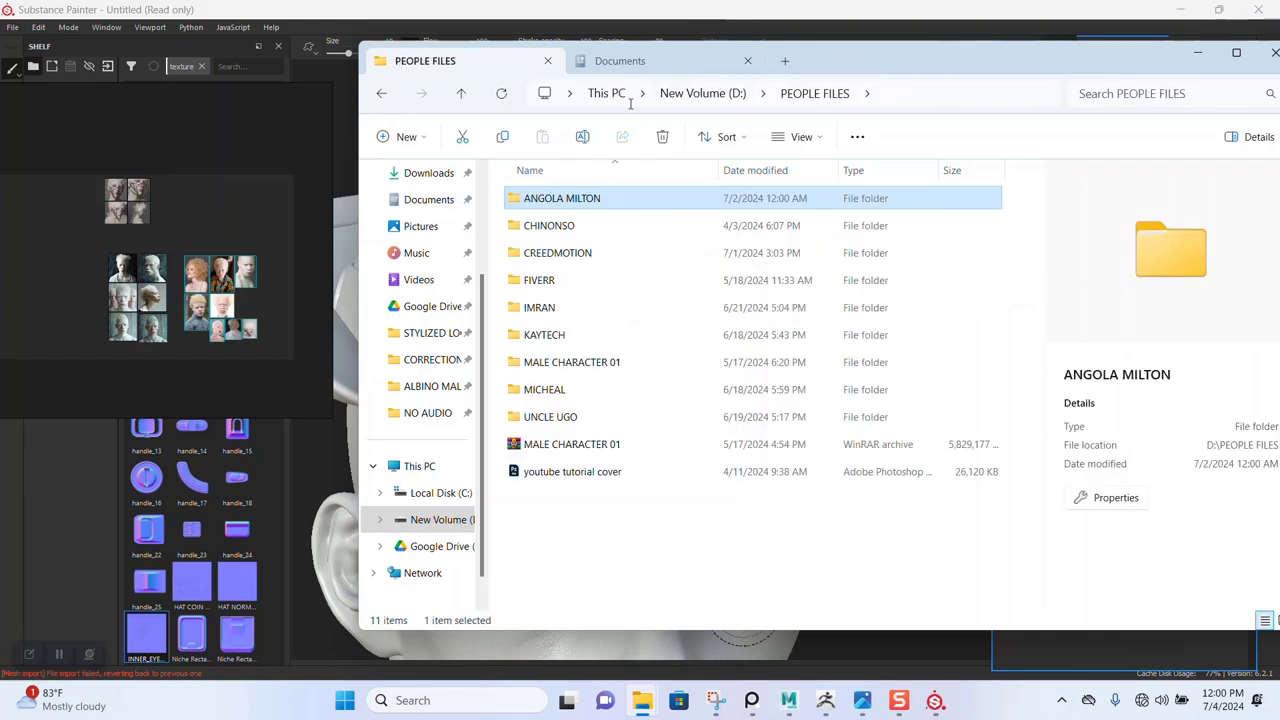
pyautogui.click(684, 97)
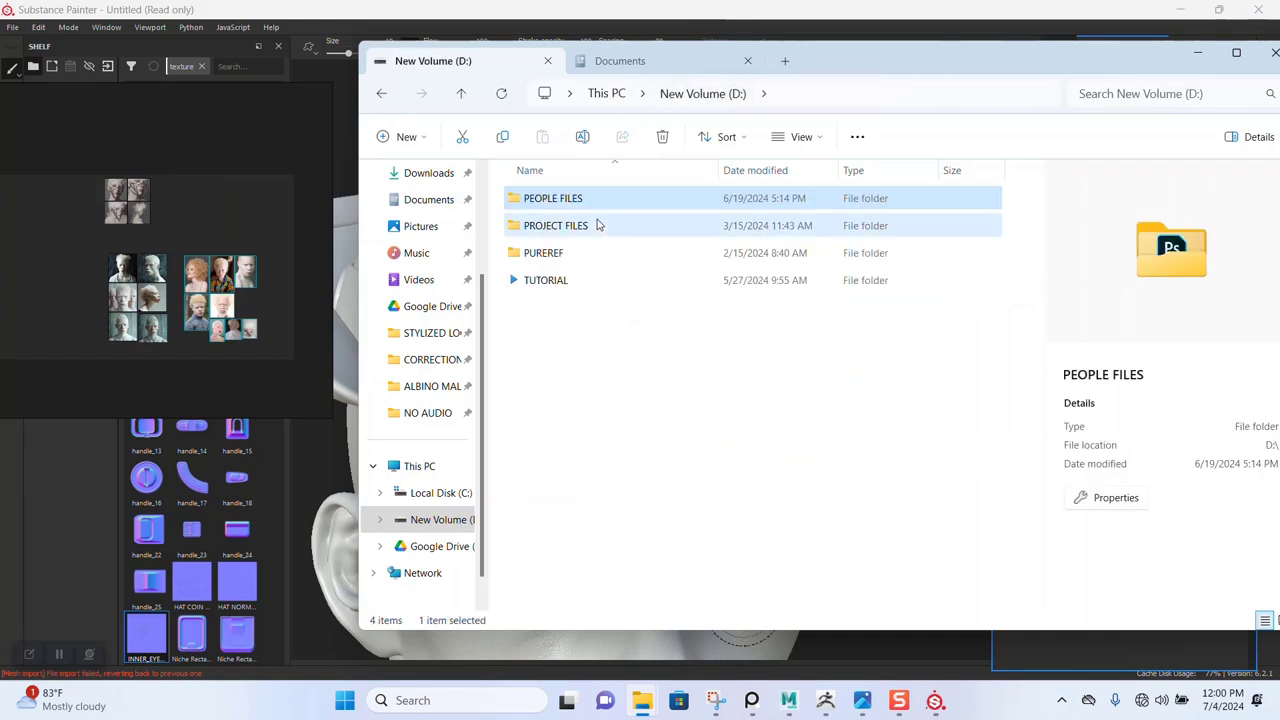
pyautogui.doubleClick(604, 225)
pyautogui.doubleClick(589, 200)
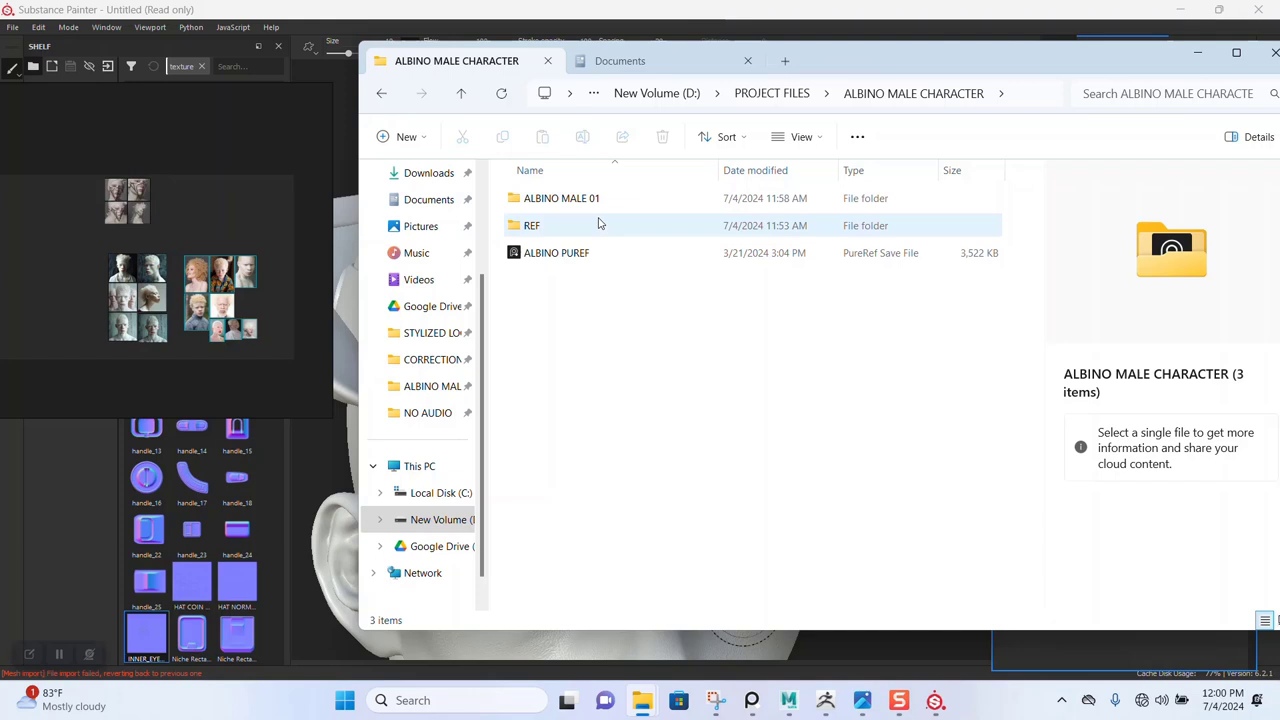
pyautogui.click(590, 225)
pyautogui.doubleClick(590, 225)
pyautogui.click(997, 335)
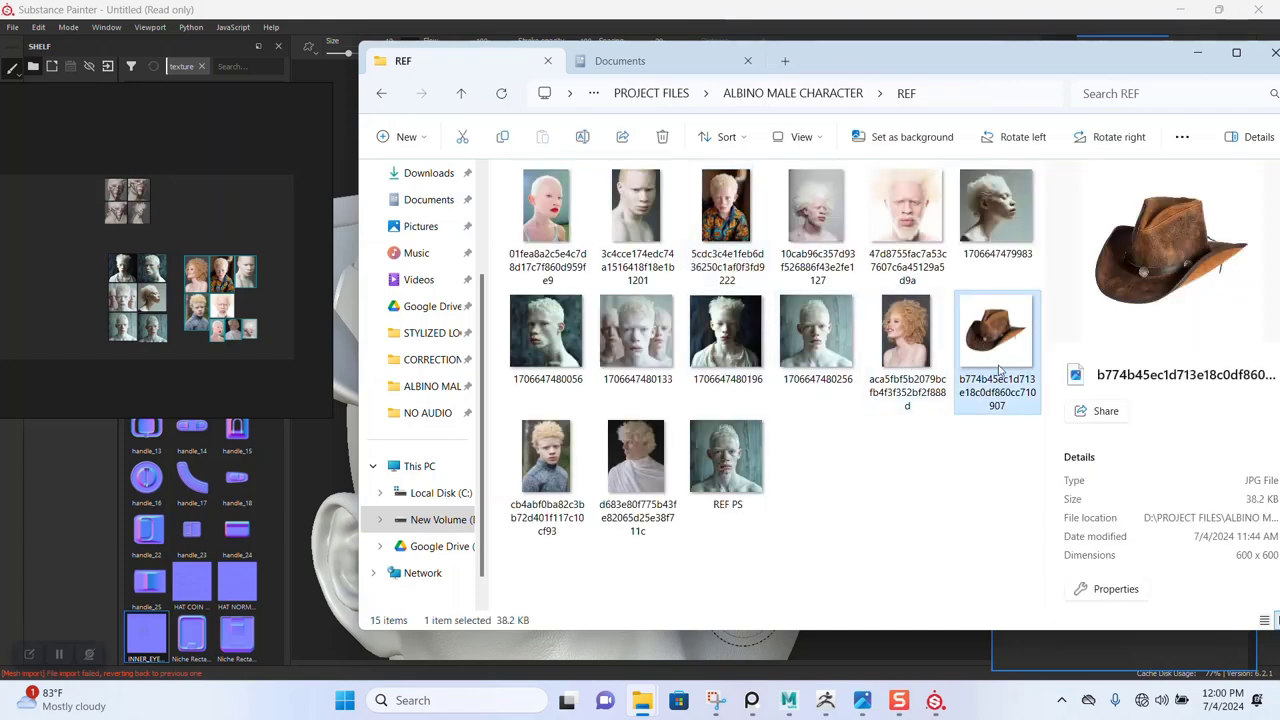
pyautogui.moveTo(690, 353); pyautogui.dragTo(213, 236)
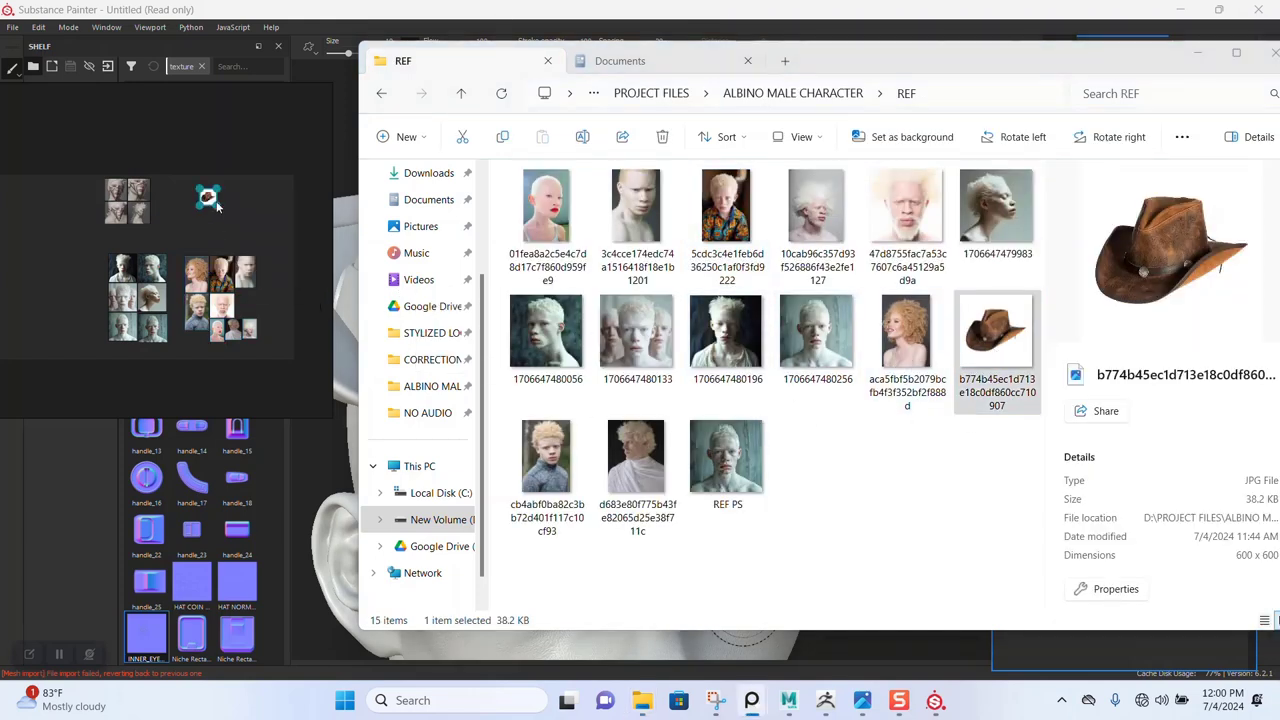
pyautogui.click(407, 9)
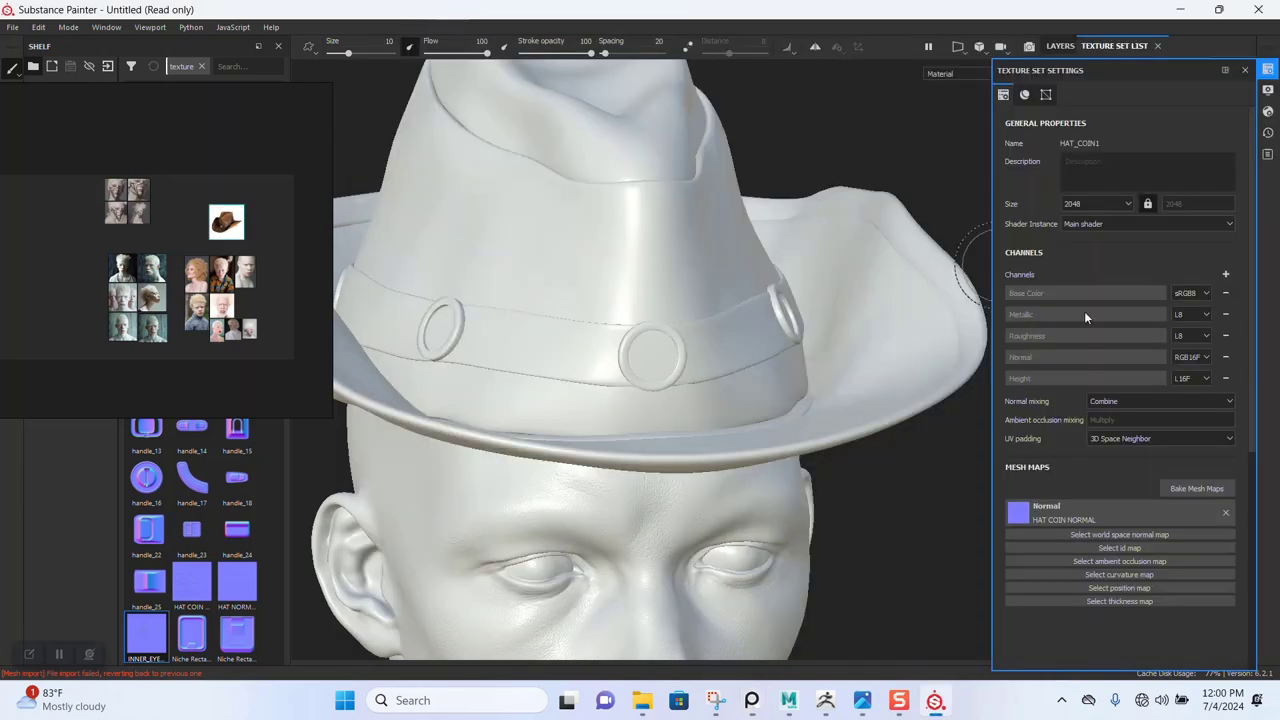
# Step: Assign INNER_EYES_MAT_Normal_OpenGL as the INNER_EYE texture set's normal map
pyautogui.click(1245, 71)
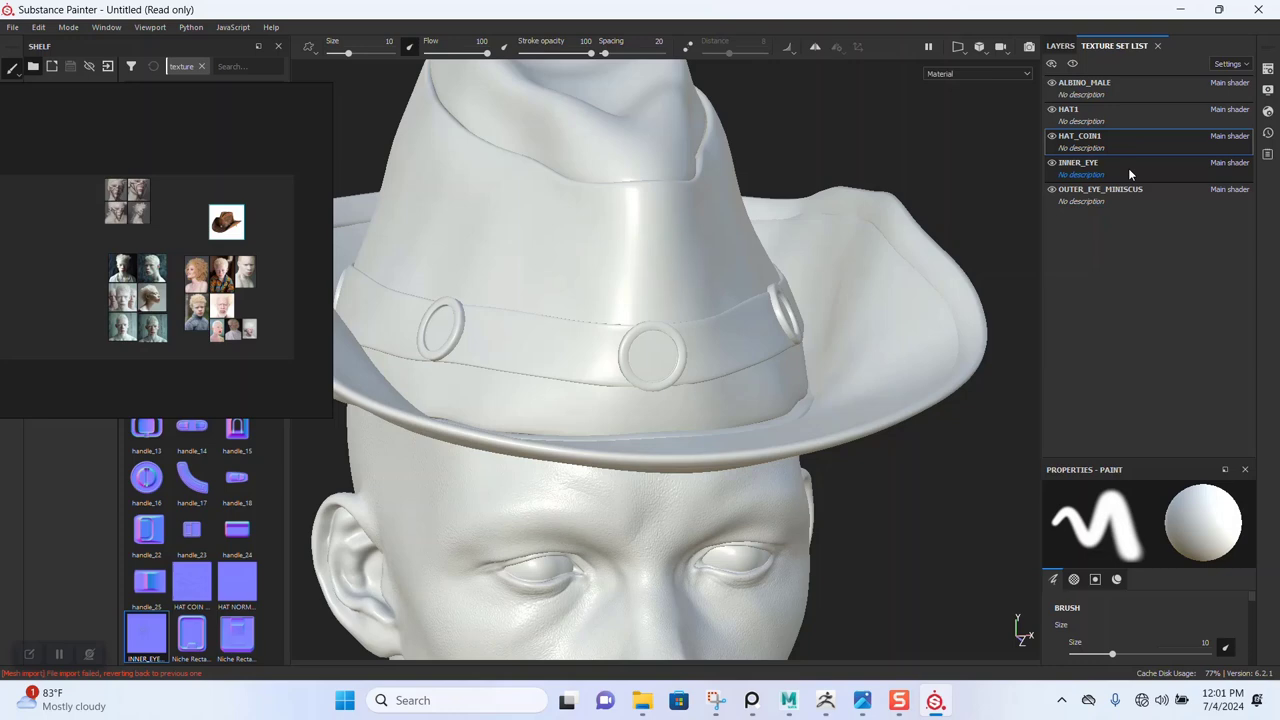
pyautogui.click(1129, 170)
pyautogui.click(1267, 68)
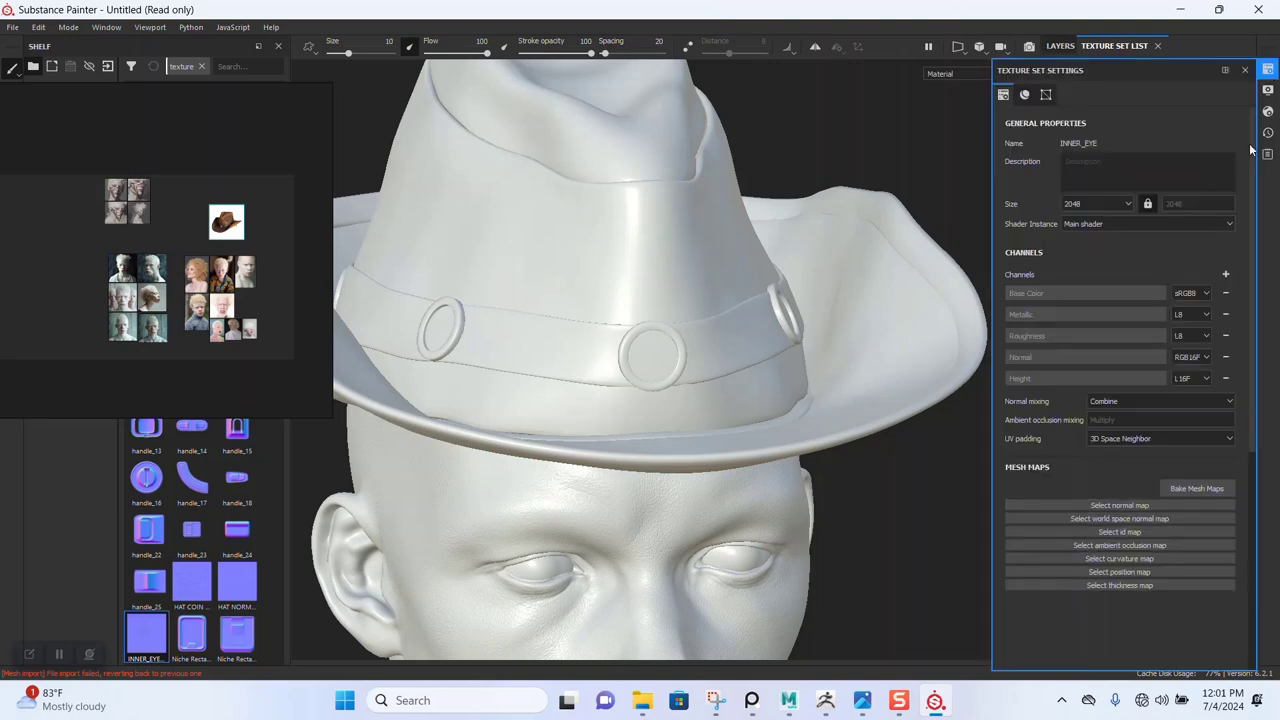
pyautogui.click(1124, 504)
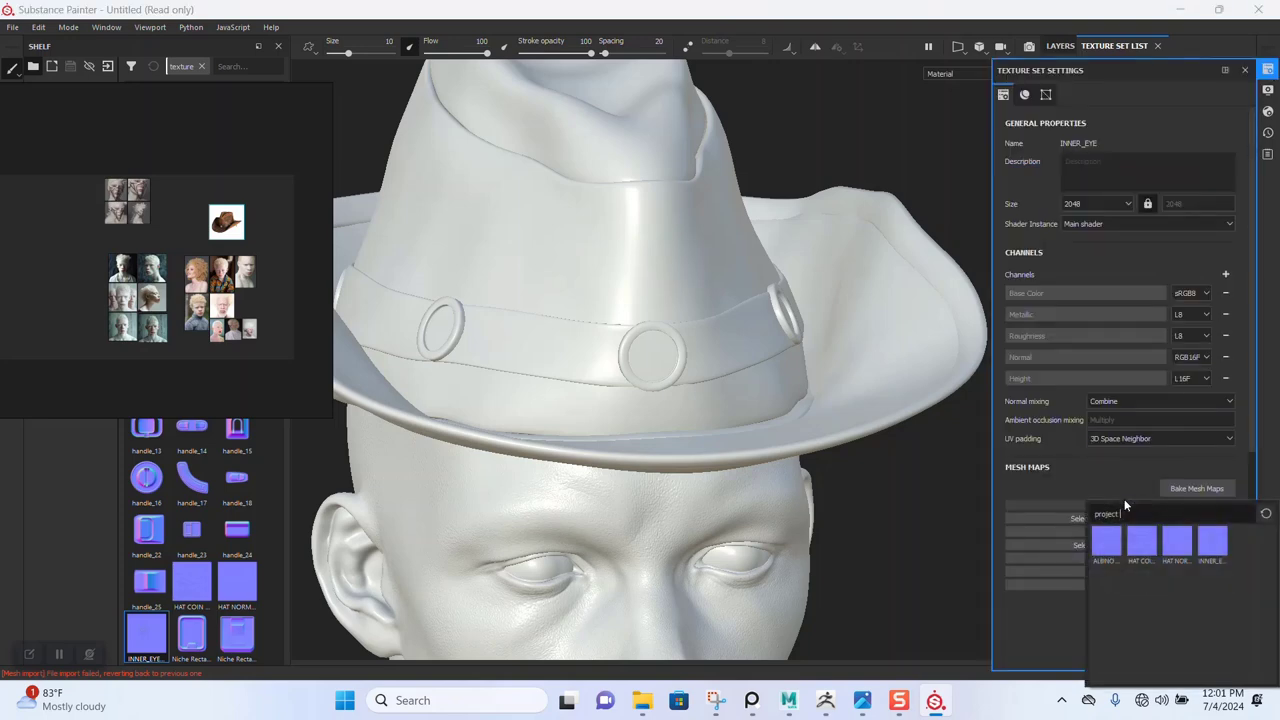
pyautogui.click(1212, 545)
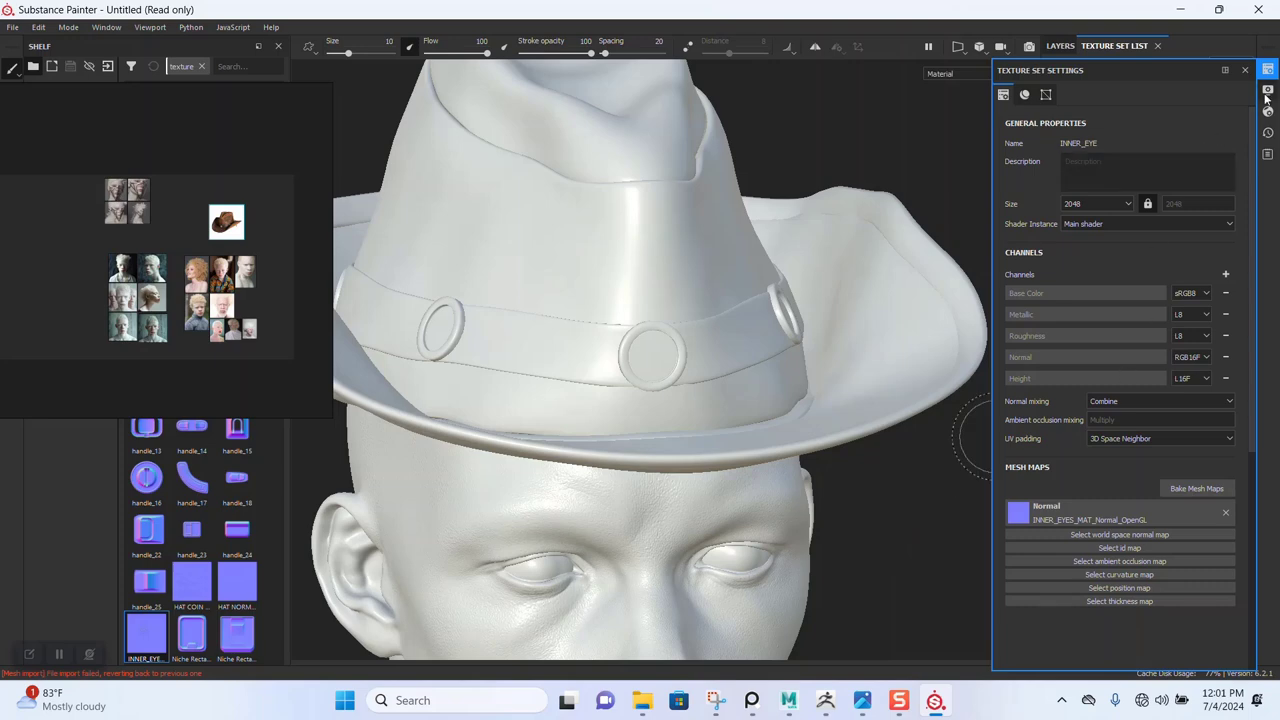
# Step: View the head from the front, then bring up the Bake Mesh Maps settings
pyautogui.click(1245, 70)
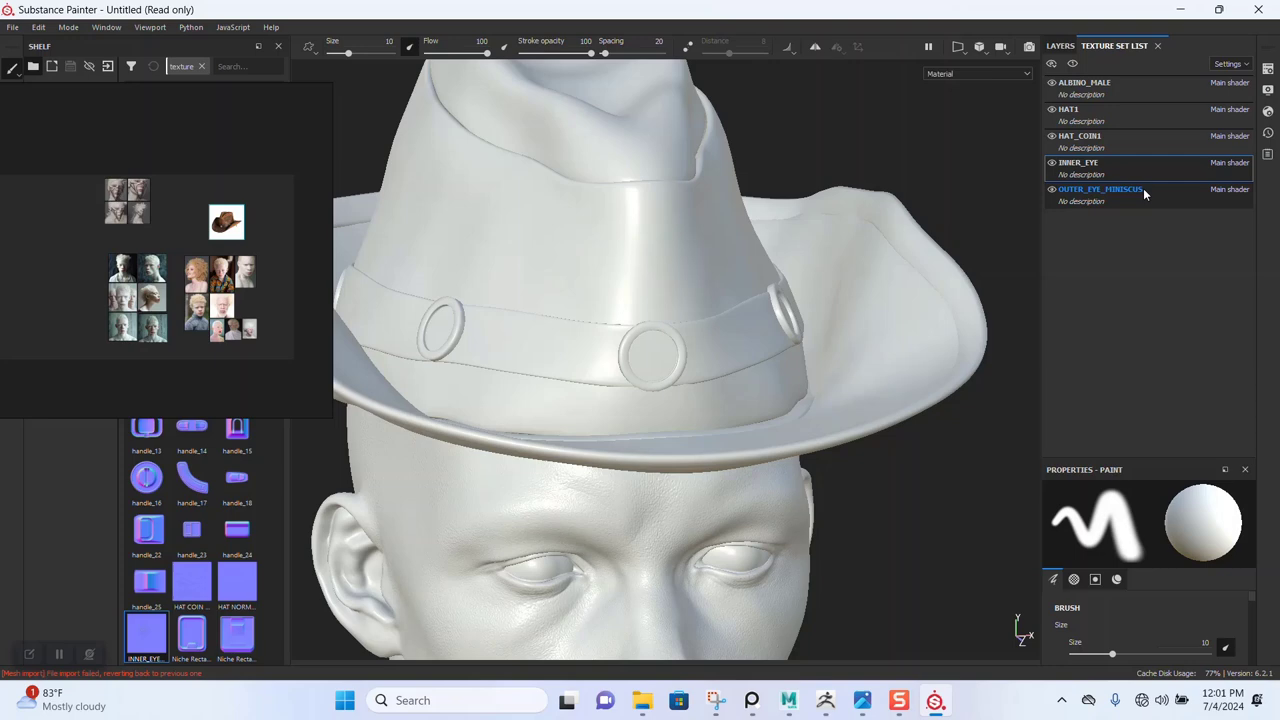
pyautogui.scroll(-2, 730, 285)
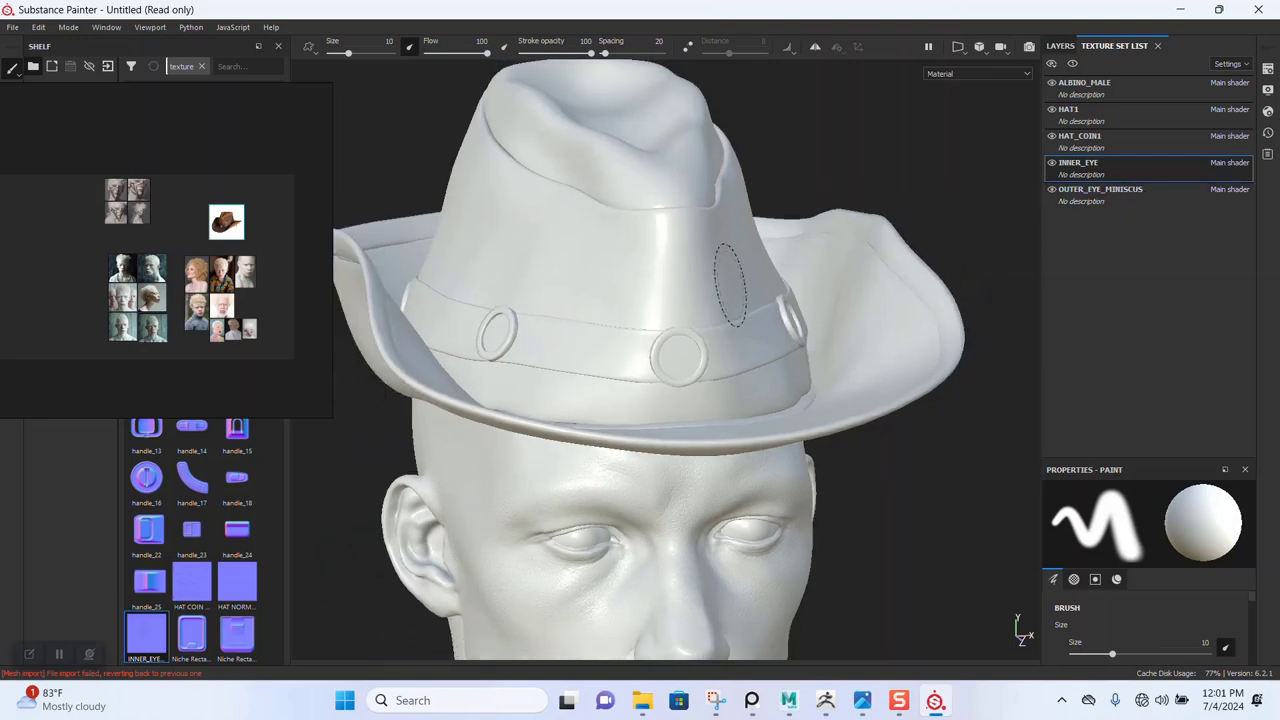
pyautogui.keyDown('alt'); pyautogui.moveTo(730, 285); pyautogui.dragTo(805, 262); pyautogui.keyUp('alt')
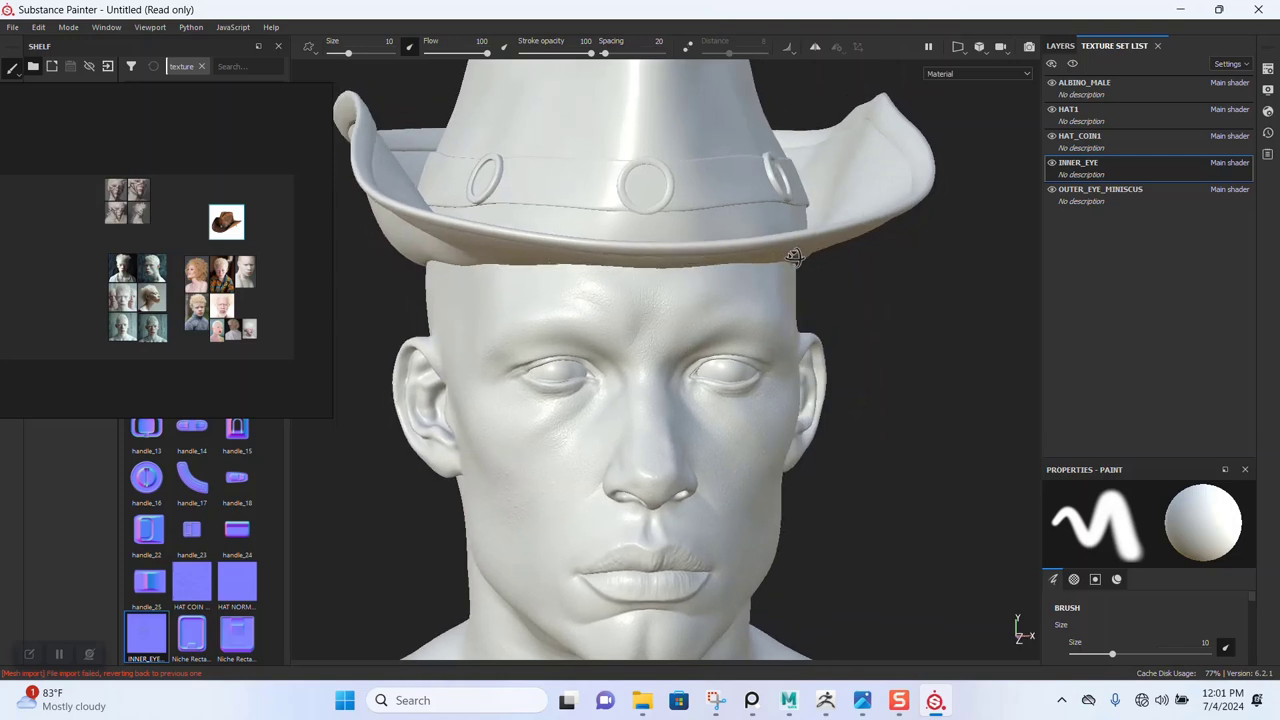
pyautogui.scroll(2, 815, 400)
pyautogui.scroll(2, 820, 436)
pyautogui.scroll(-3, 820, 436)
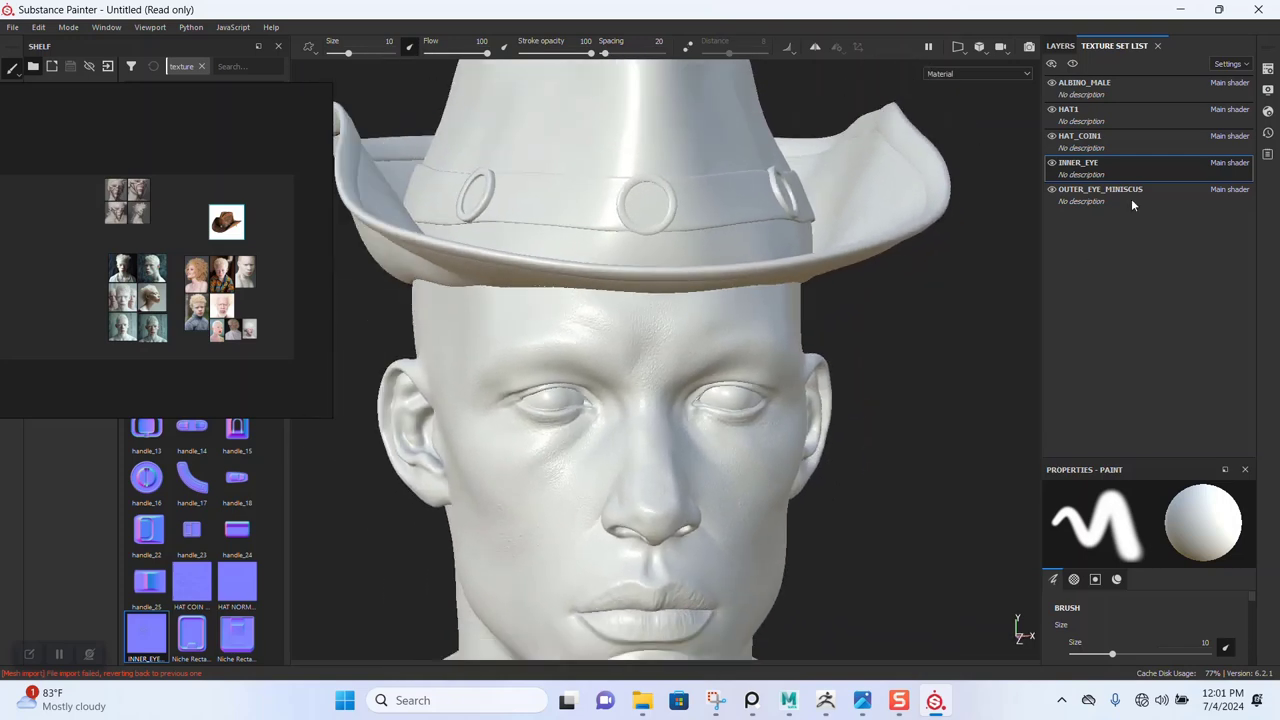
pyautogui.click(1268, 68)
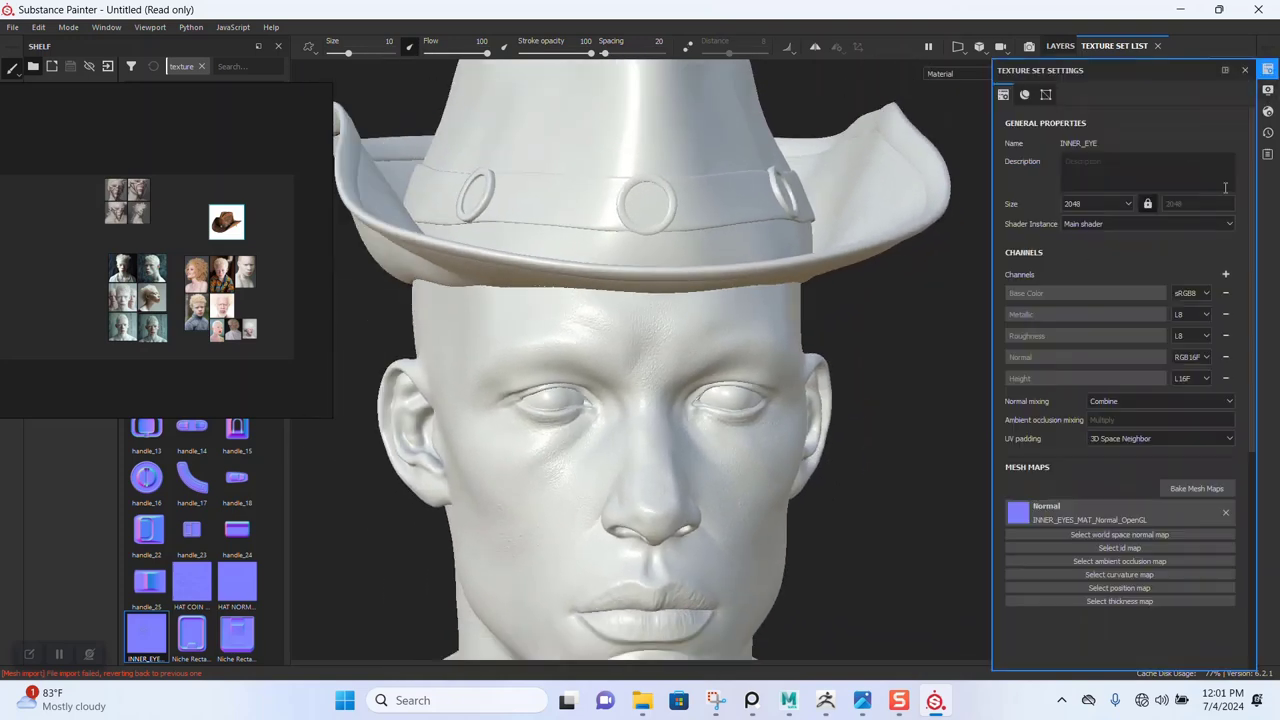
pyautogui.click(1197, 488)
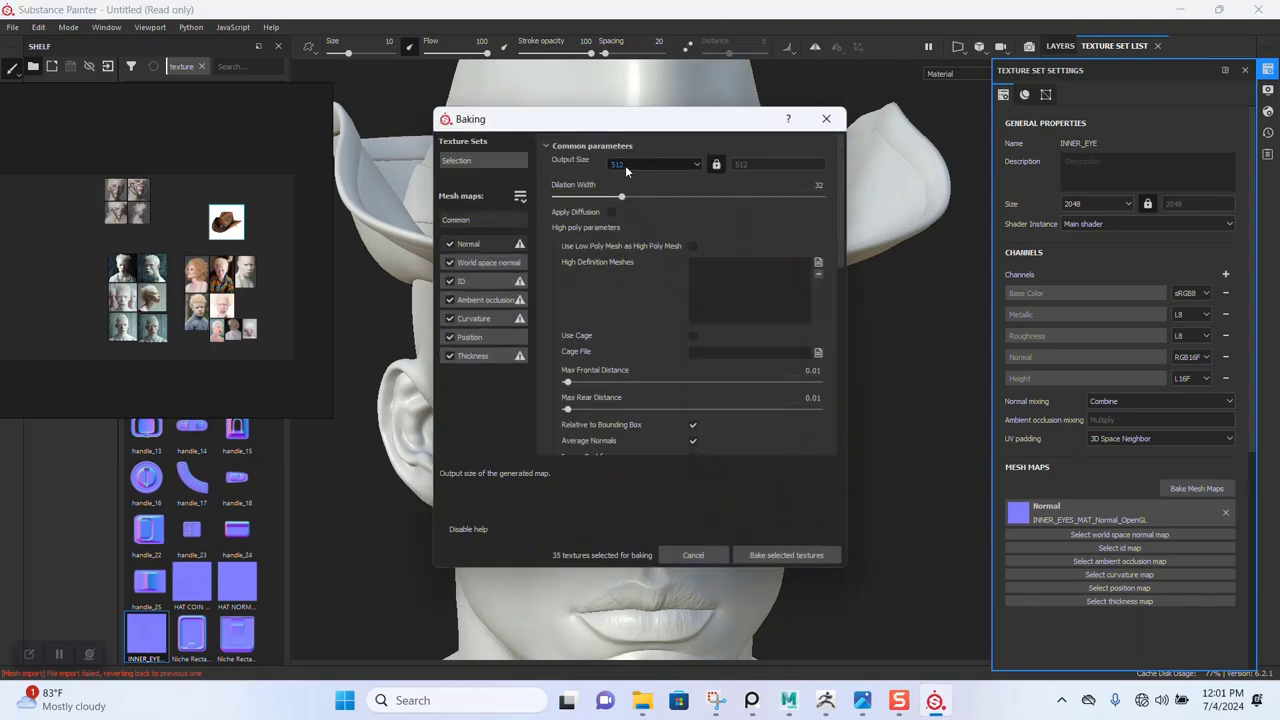
# Step: Set bake output to 2048 and AO self occlusion to Only Same Mesh Name for all sets
pyautogui.click(661, 164)
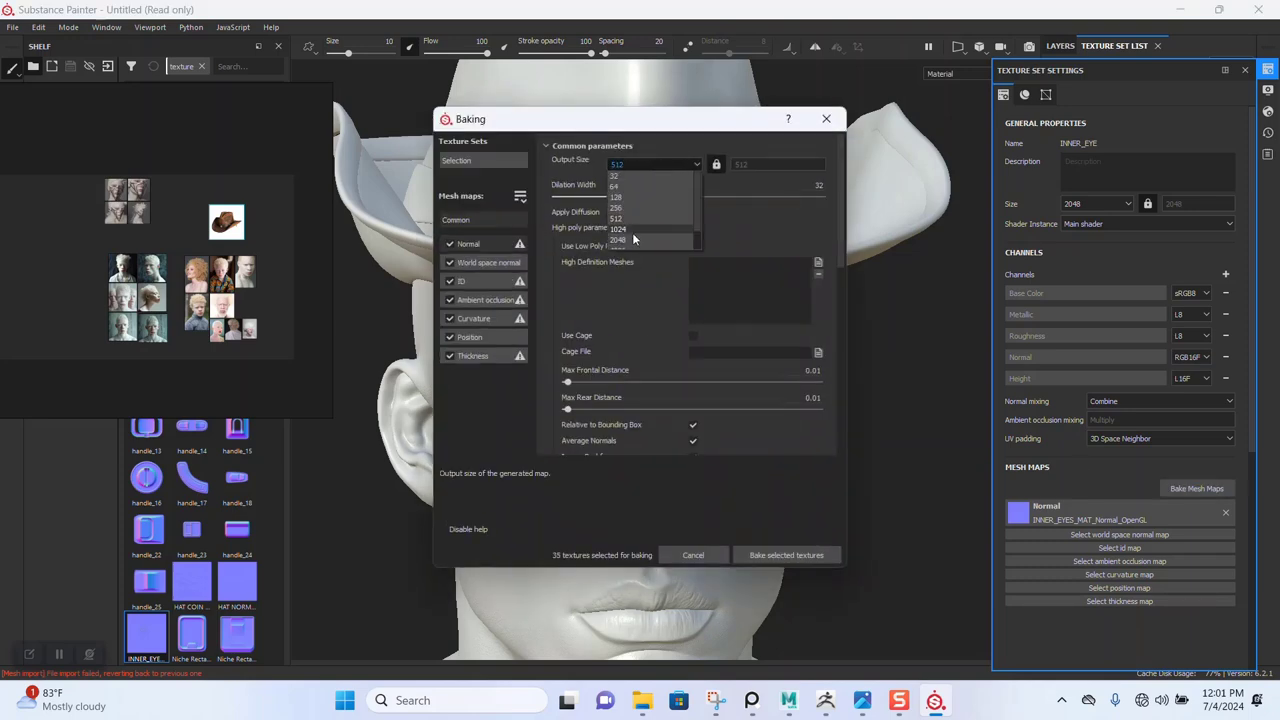
pyautogui.click(628, 235)
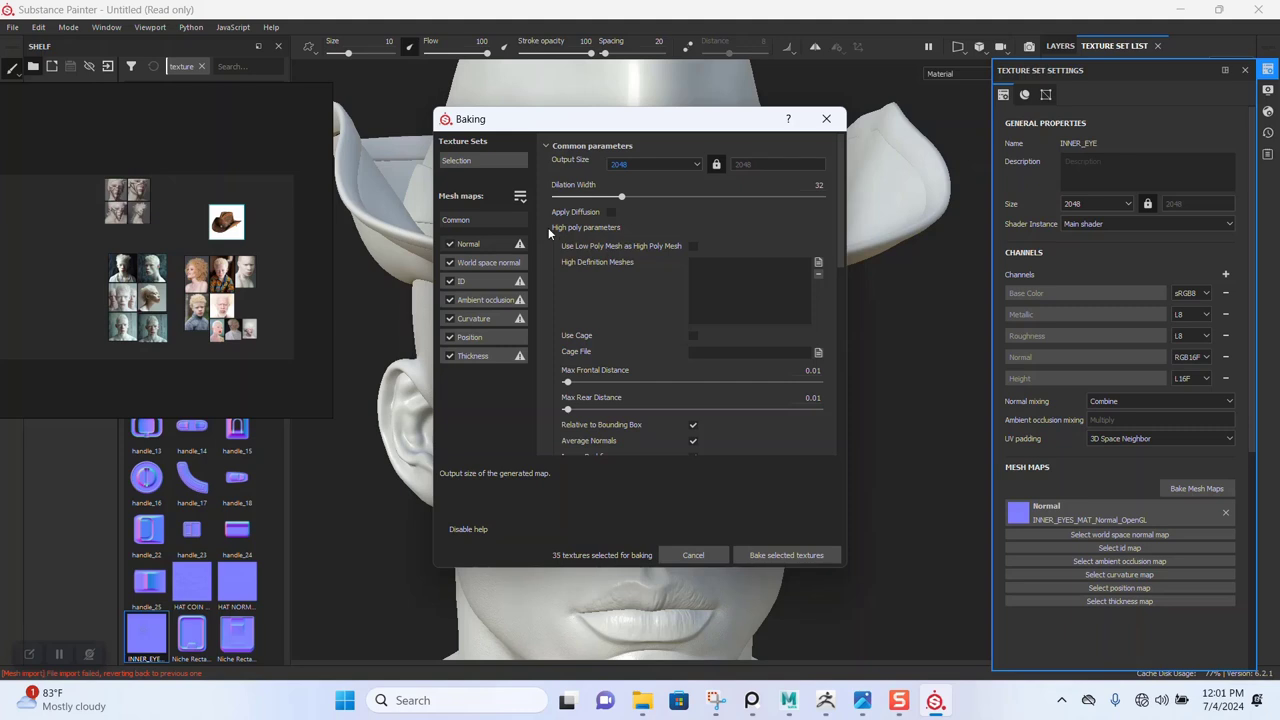
pyautogui.click(469, 299)
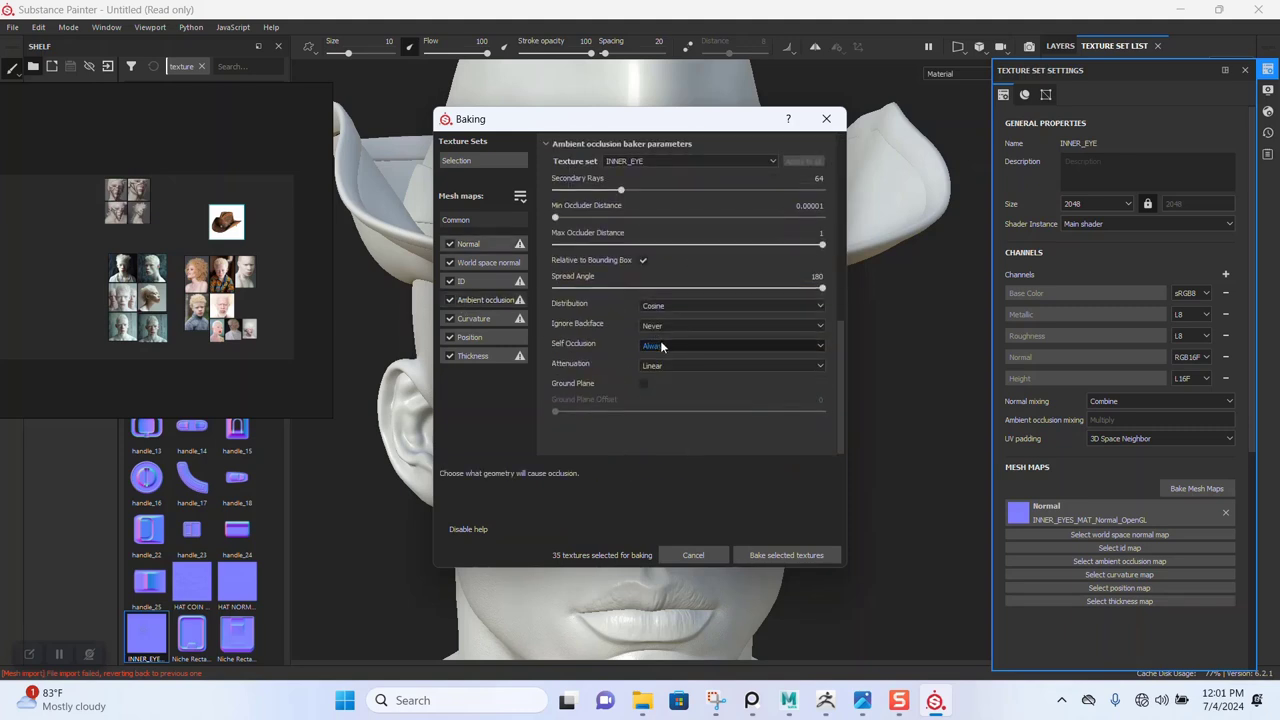
pyautogui.click(660, 345)
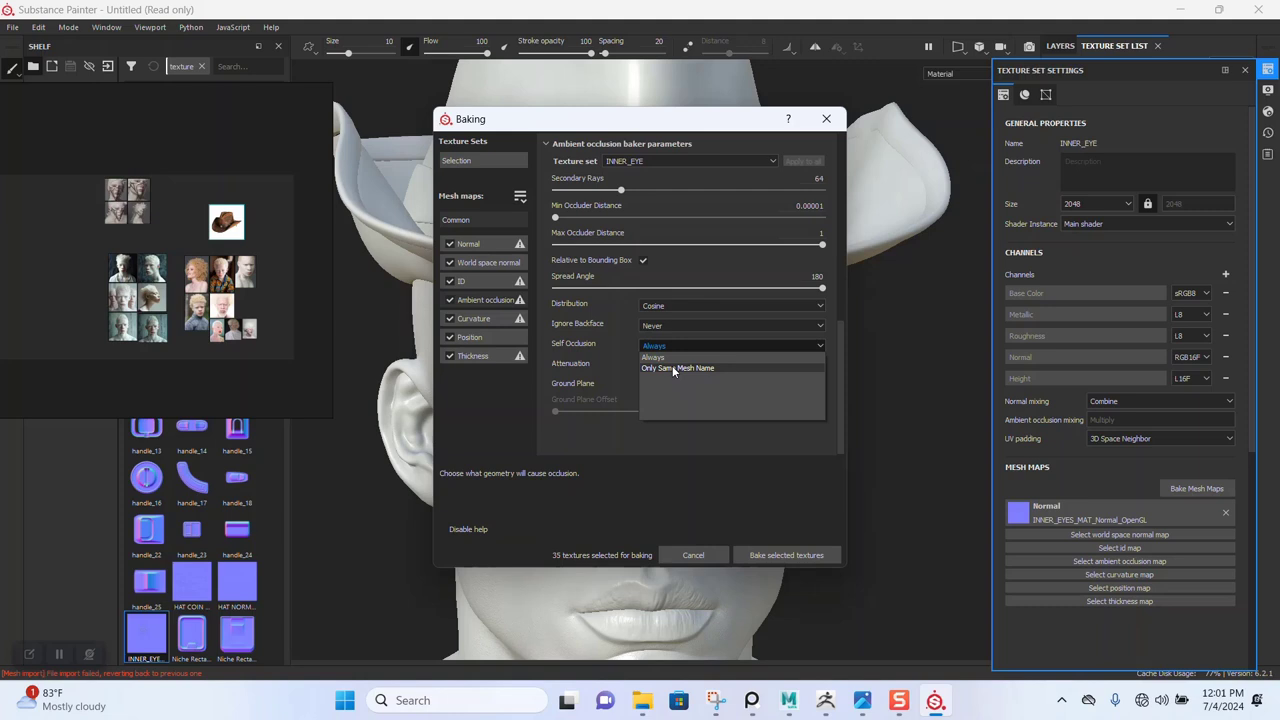
pyautogui.click(672, 367)
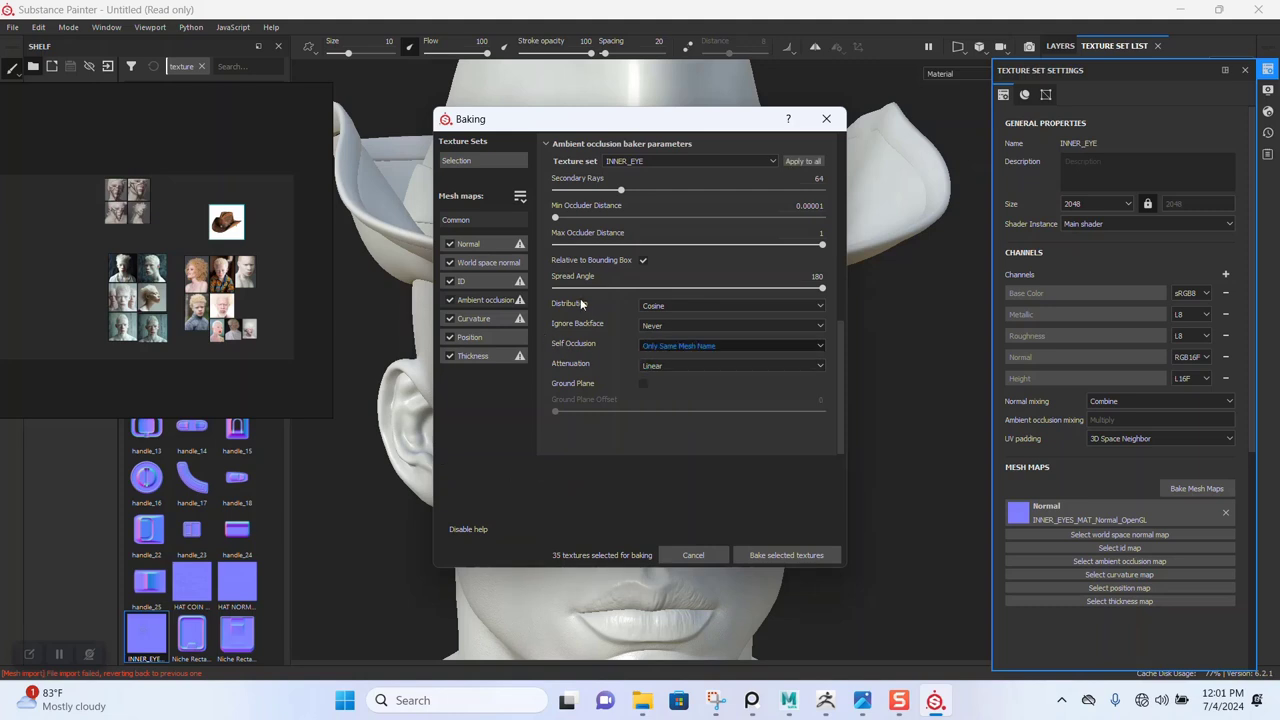
pyautogui.click(786, 163)
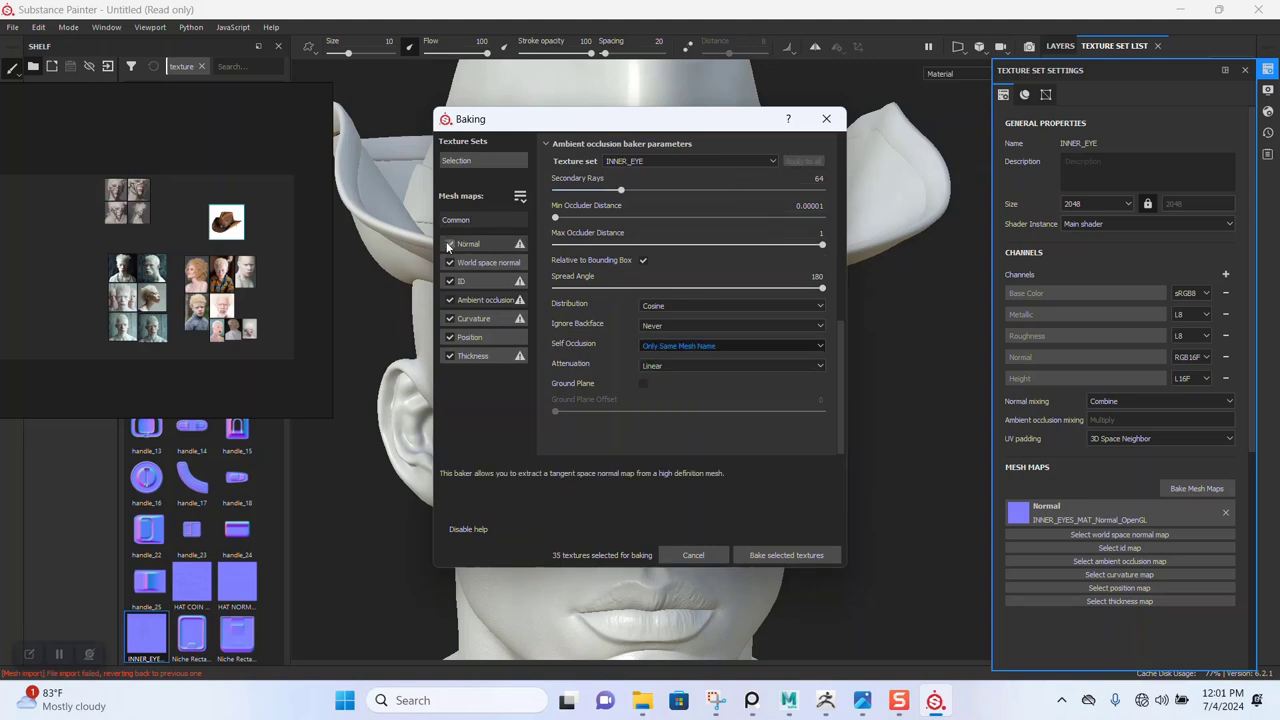
# Step: Exclude Normal from the bake and generate curvature from the normal map
pyautogui.click(506, 158)
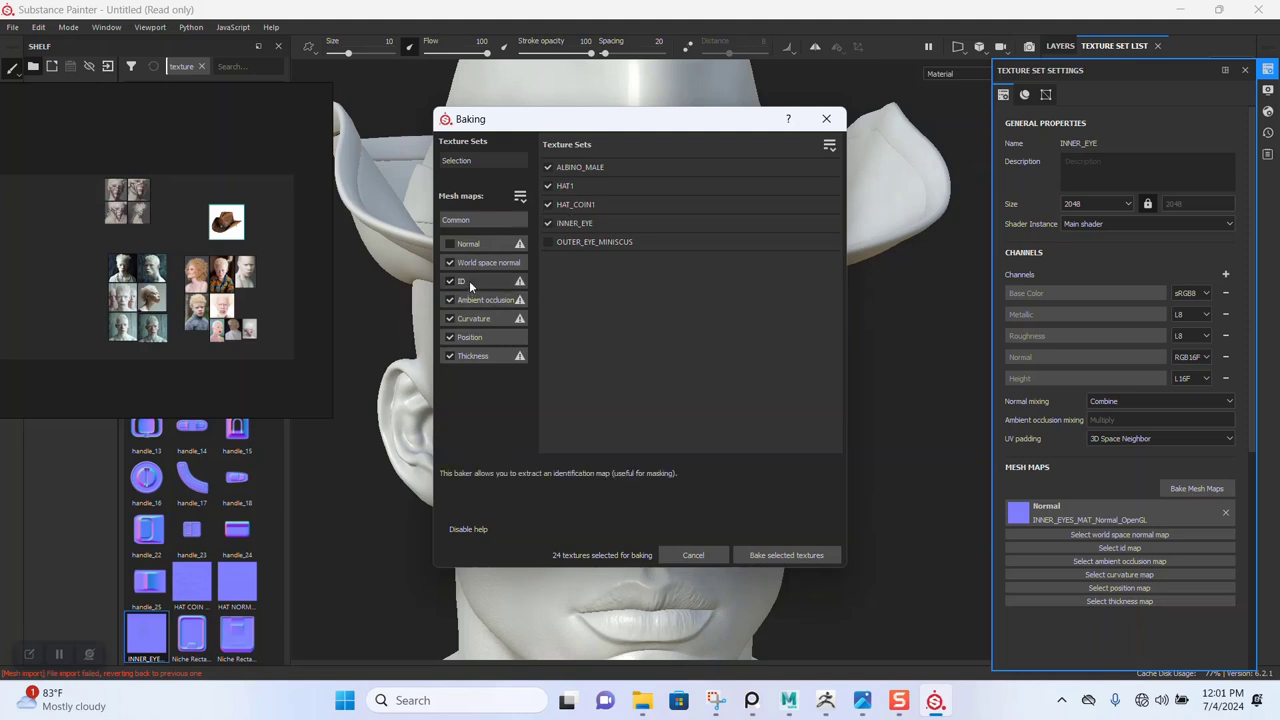
pyautogui.click(488, 321)
pyautogui.click(682, 178)
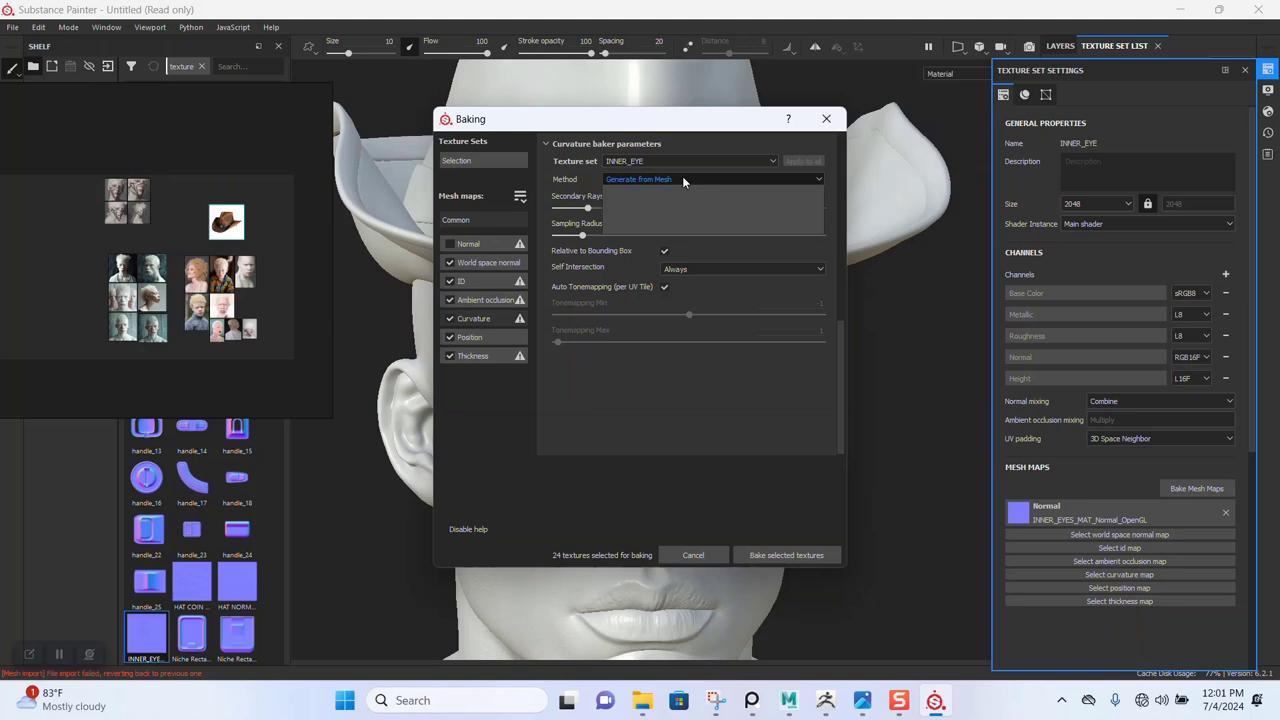
pyautogui.click(659, 199)
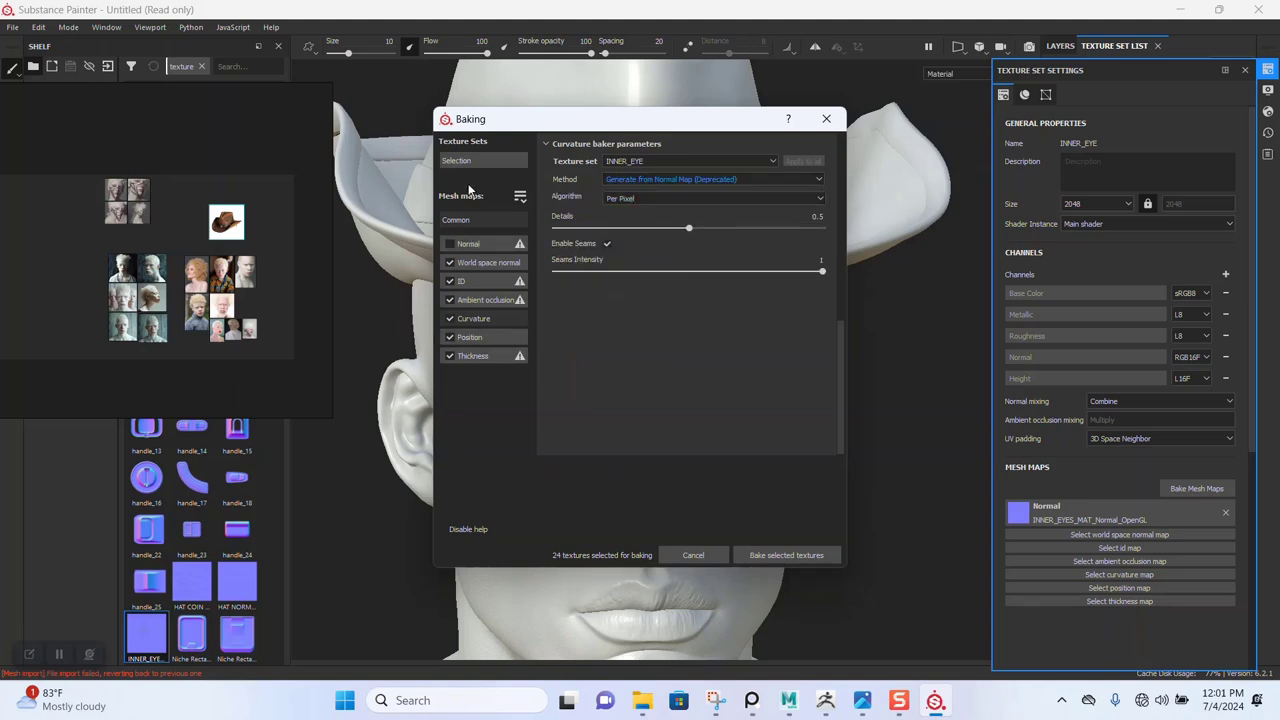
pyautogui.click(457, 219)
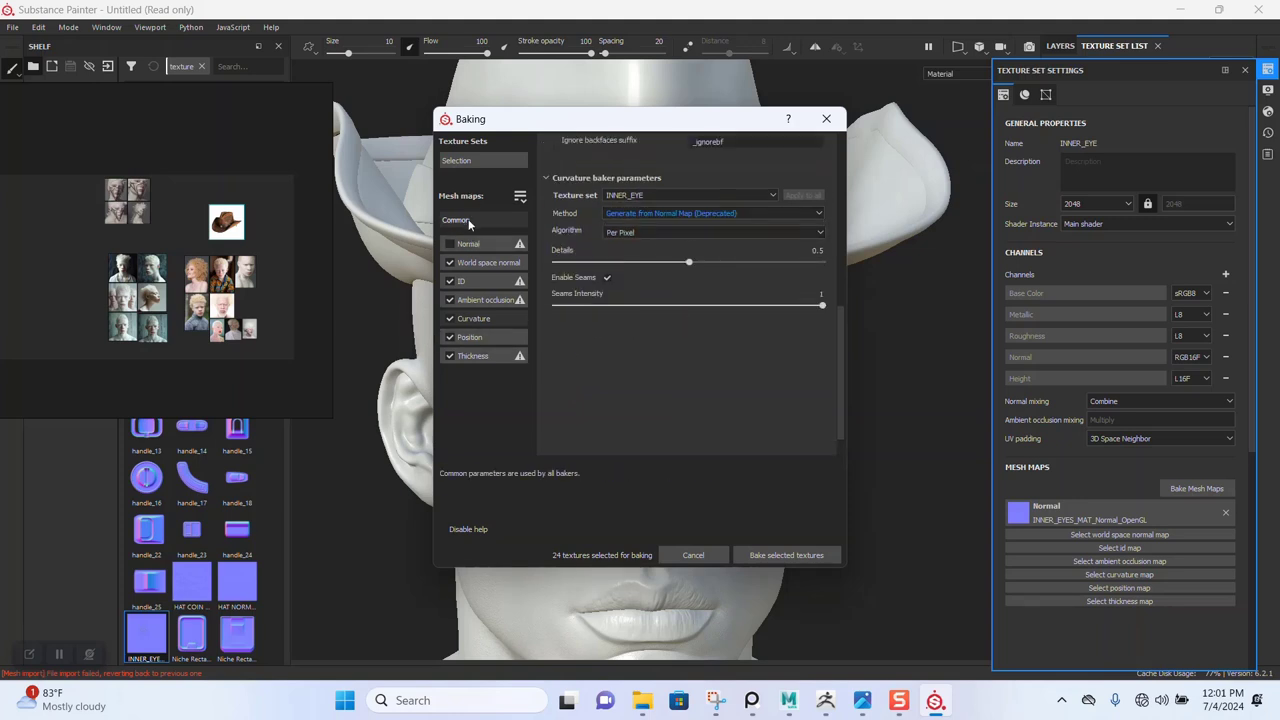
# Step: Bake all 24 selected mesh maps and dismiss the finished report
pyautogui.click(766, 553)
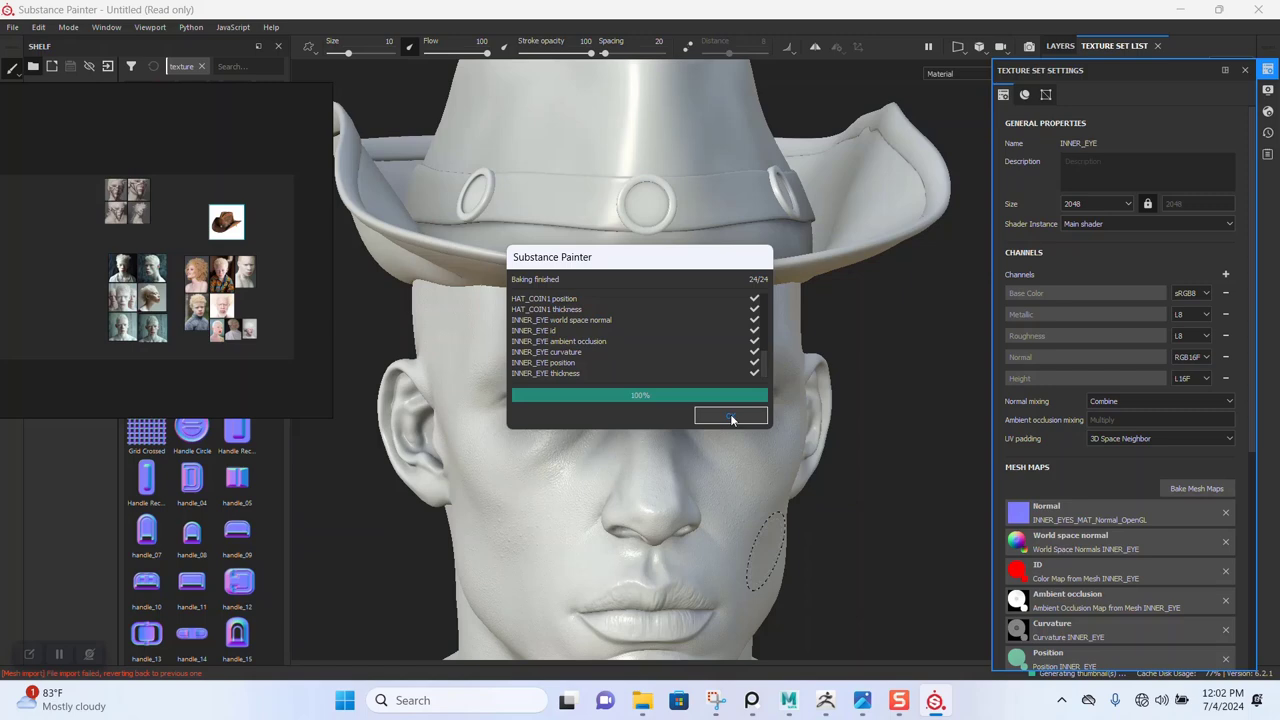
pyautogui.click(730, 415)
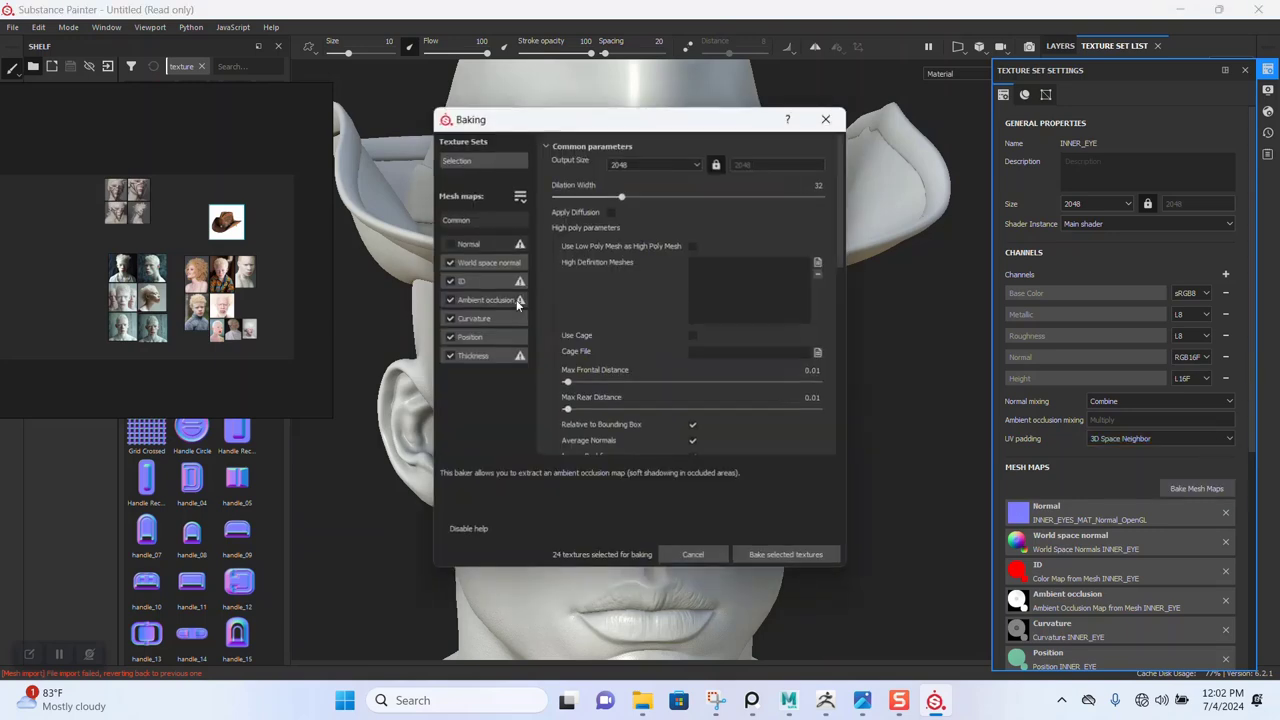
# Step: Bake all seven mesh maps, Normal included, for OUTER_EYE_MINISCUS only
pyautogui.click(1197, 488)
pyautogui.click(504, 162)
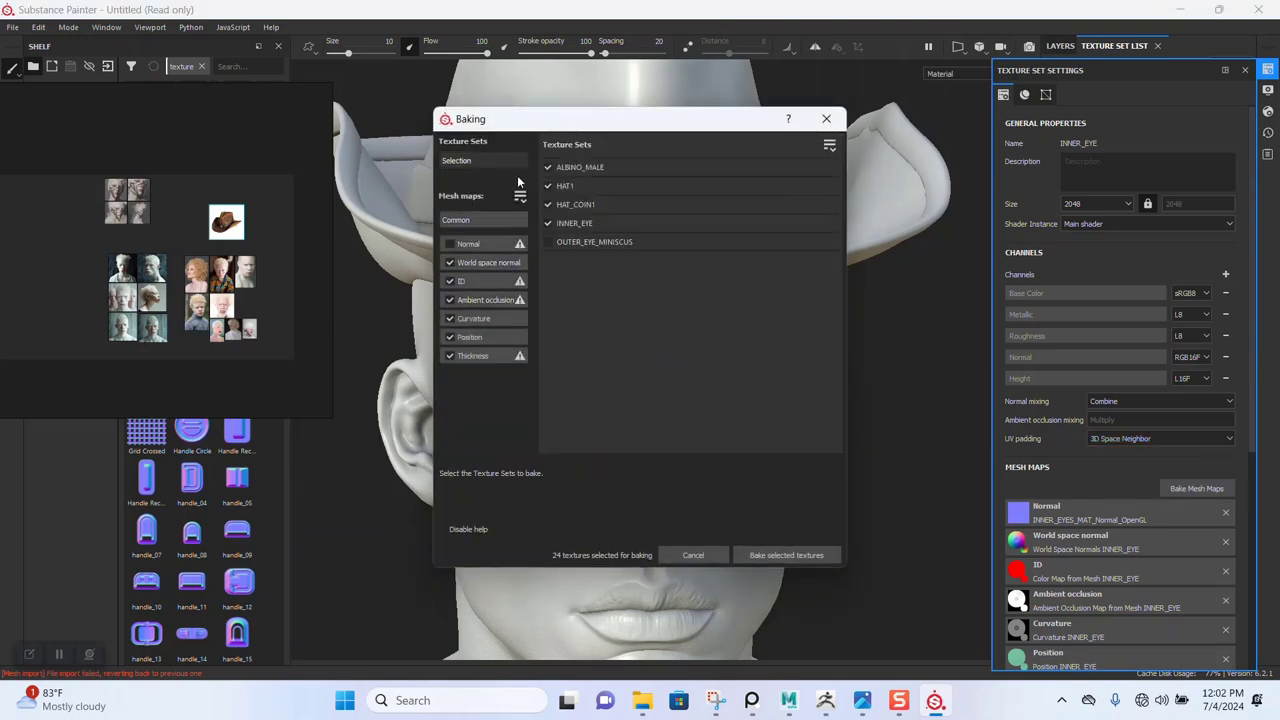
pyautogui.click(830, 147)
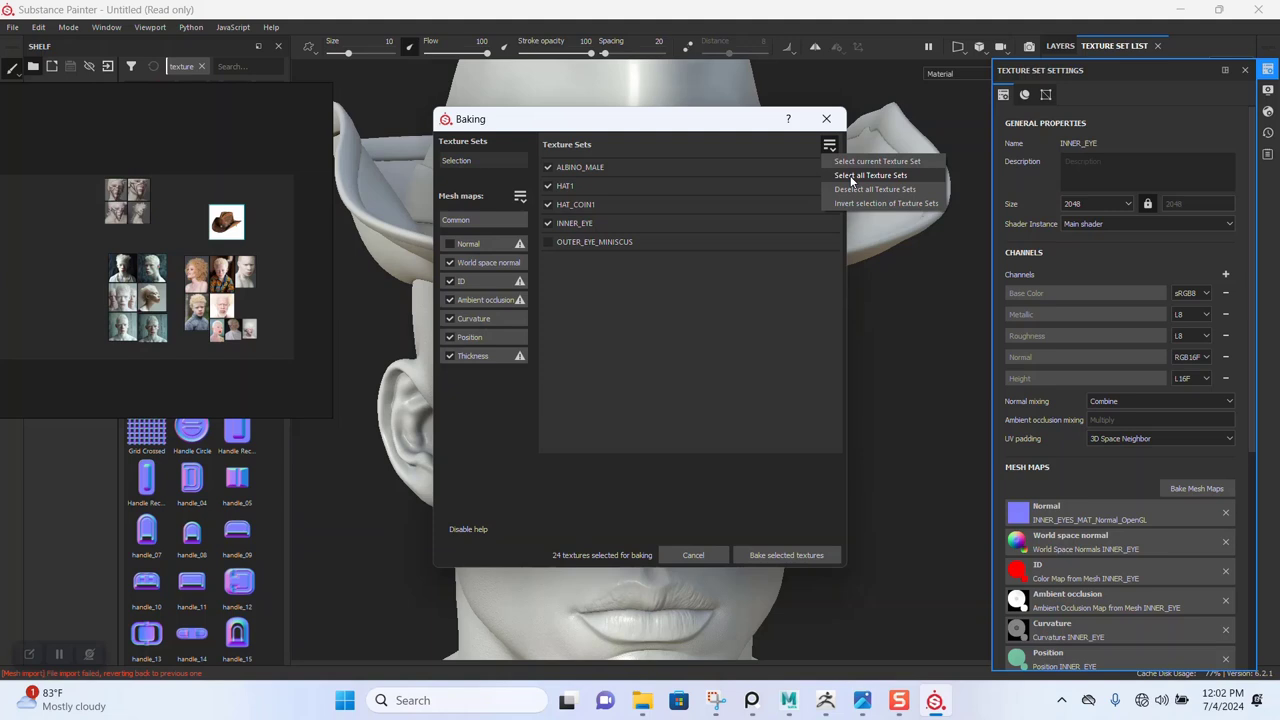
pyautogui.click(864, 204)
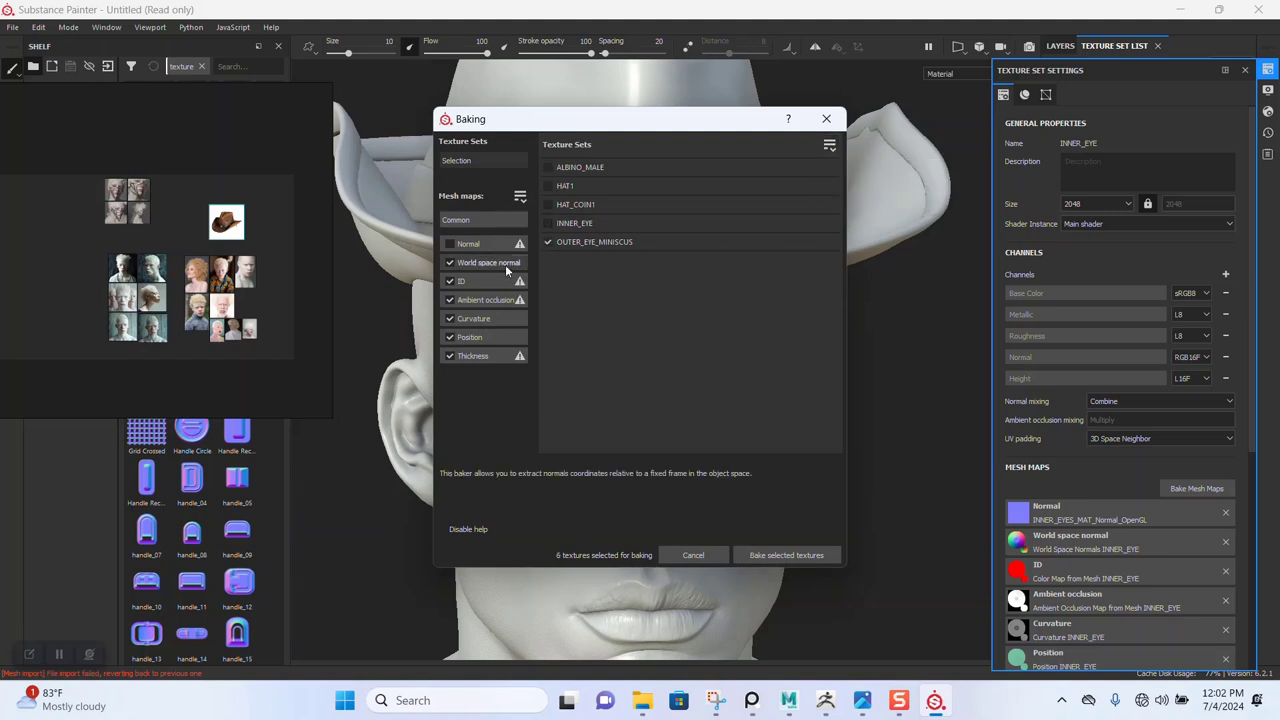
pyautogui.click(475, 243)
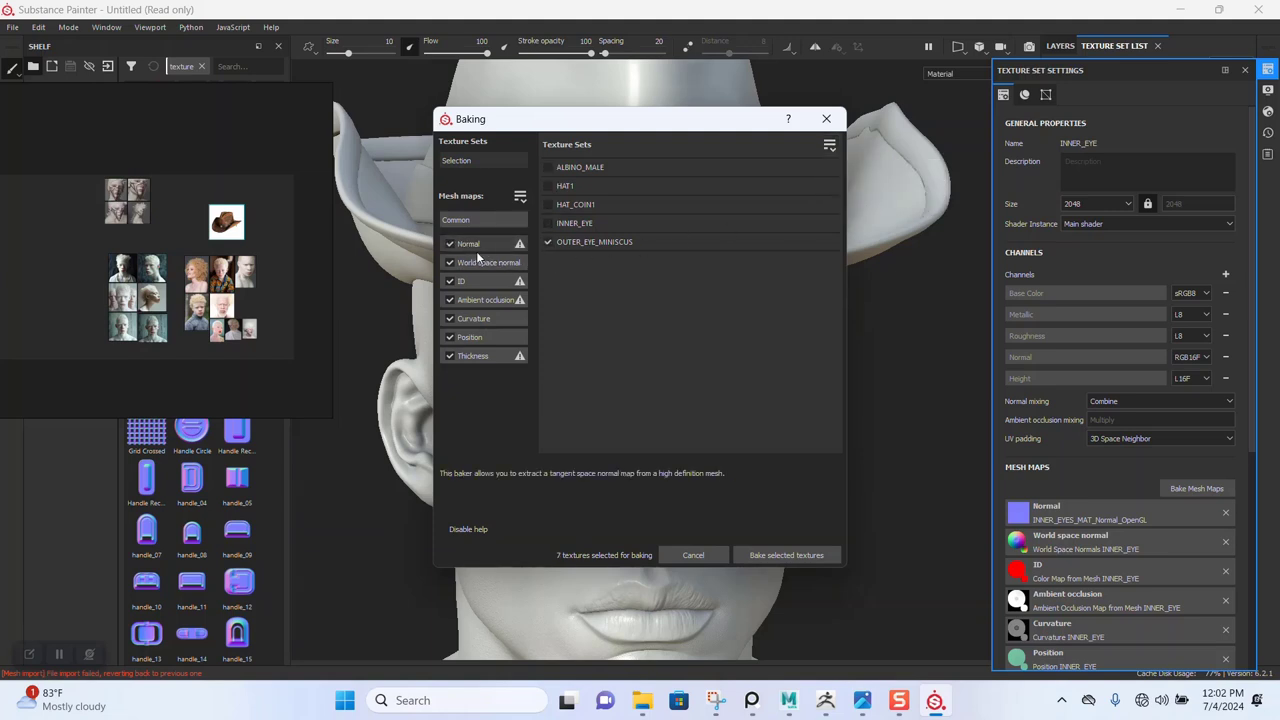
pyautogui.click(483, 243)
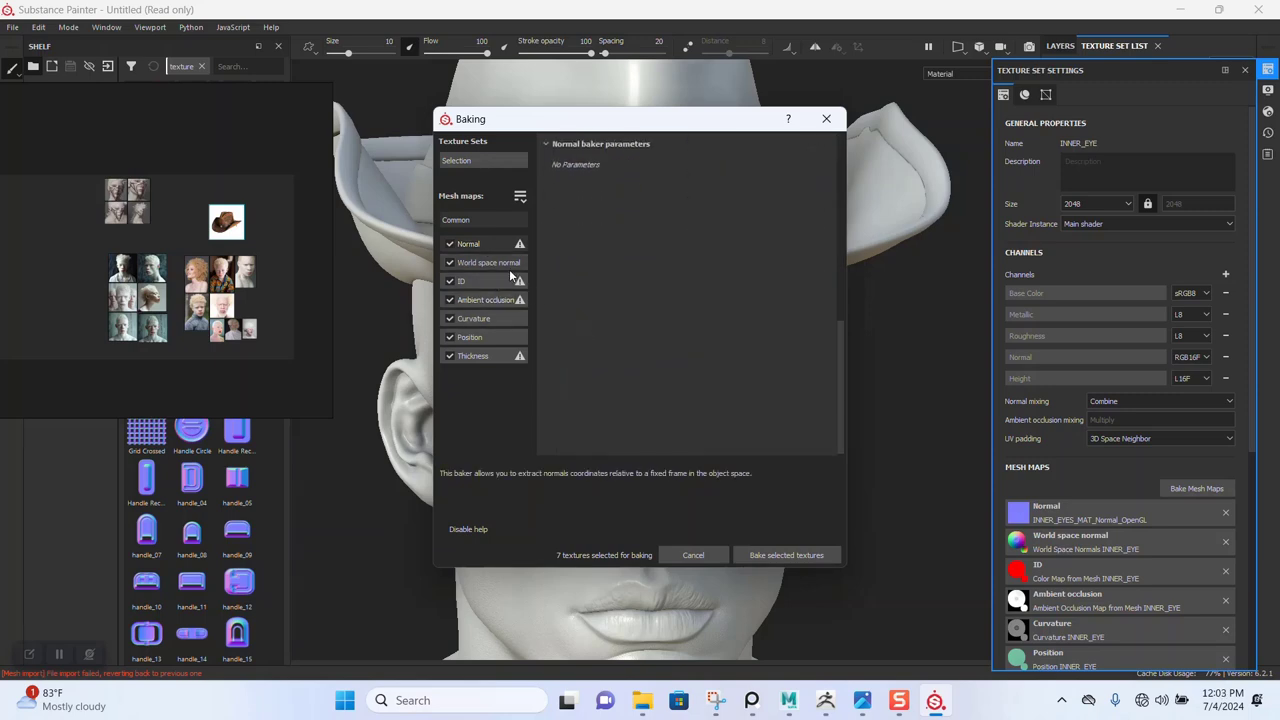
pyautogui.click(768, 556)
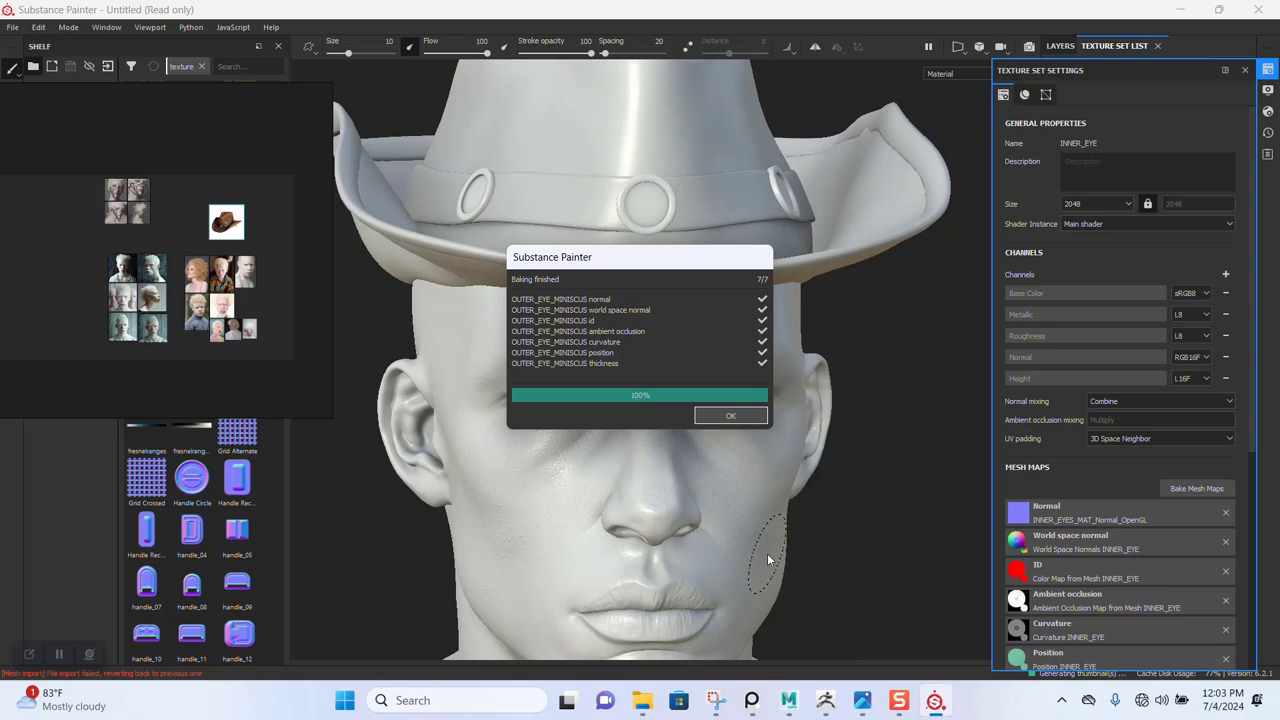
pyautogui.click(729, 416)
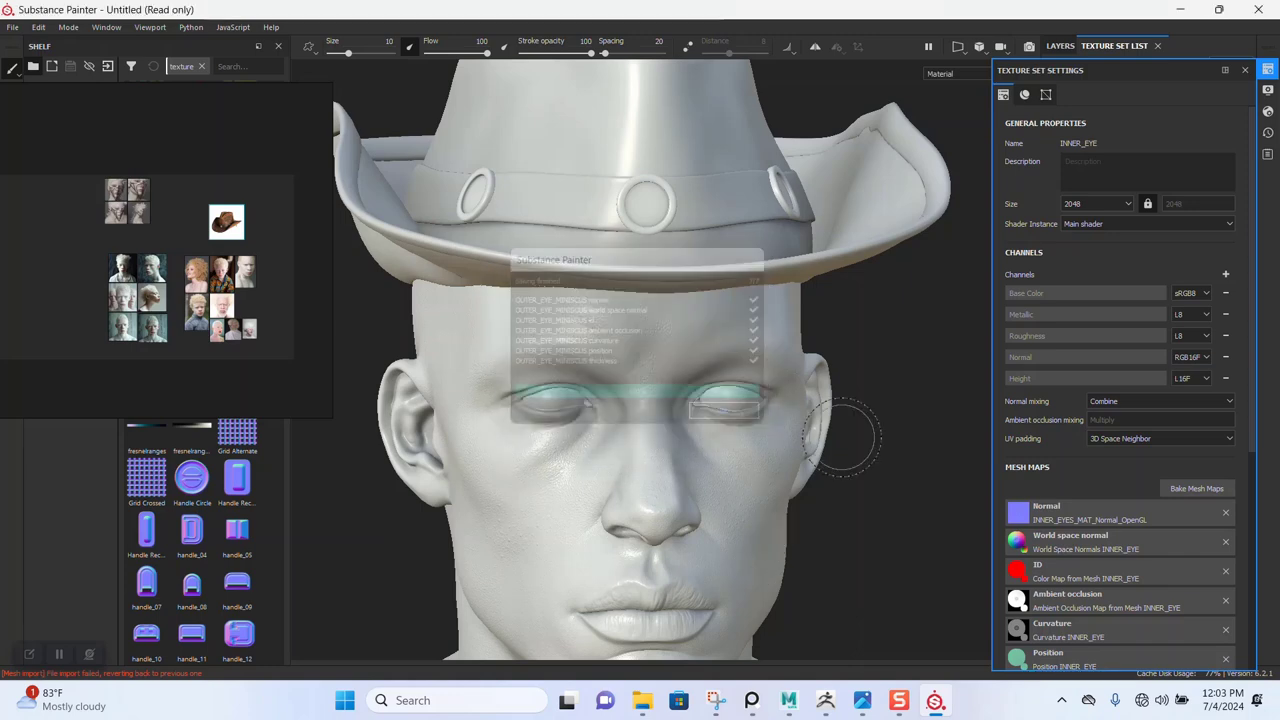
# Step: Save the project over ALBINO MALE SP in the ALBINO MALE 01 folder
pyautogui.click(1245, 70)
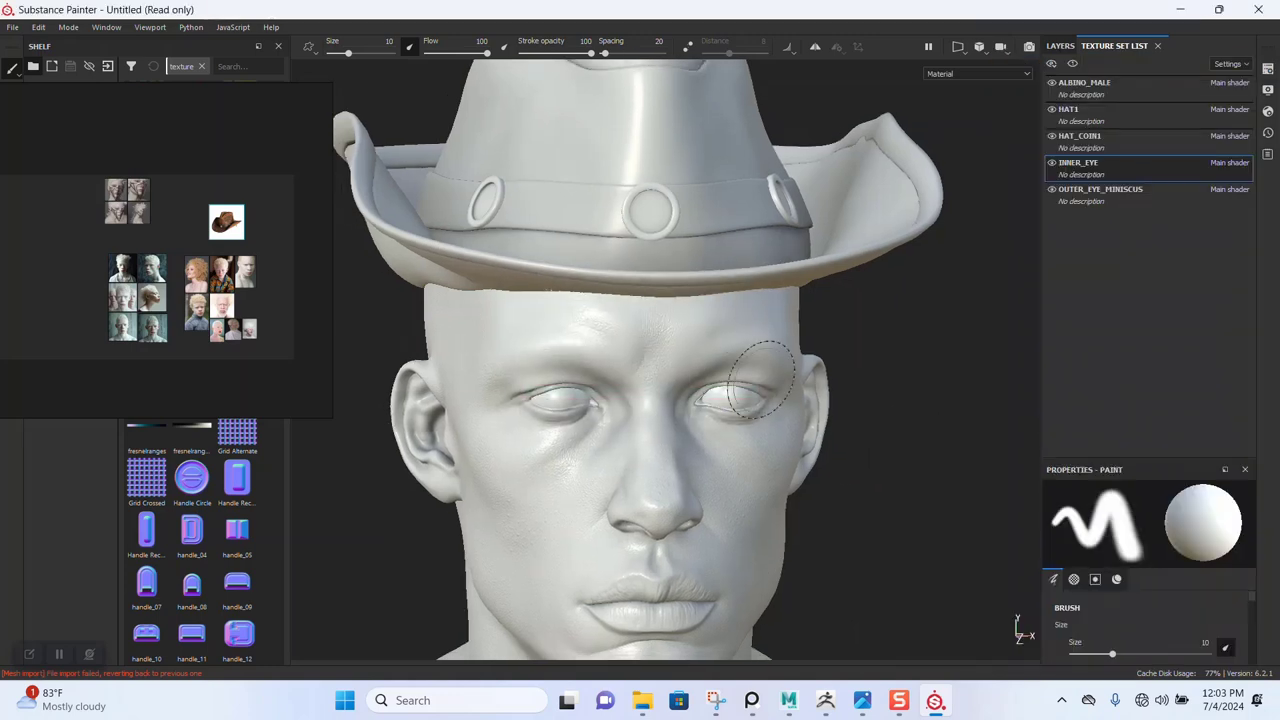
pyautogui.hotkey('ctrl', 's')
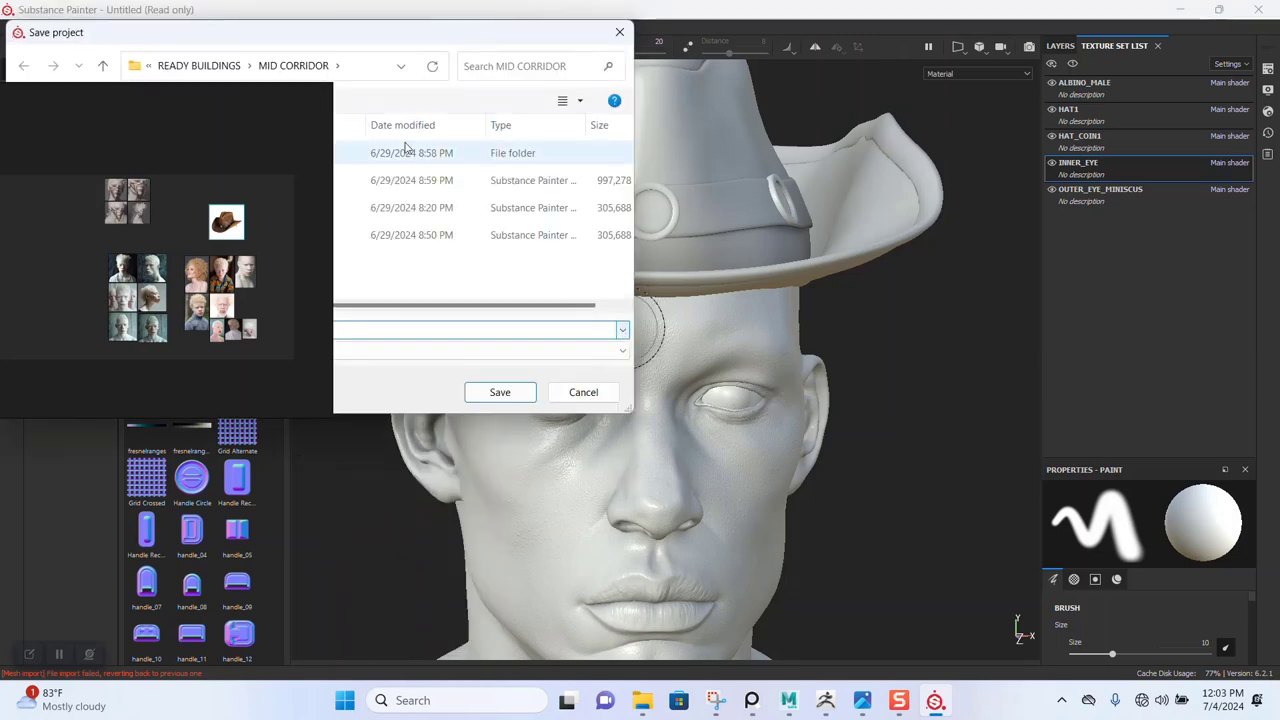
pyautogui.moveTo(576, 97)
pyautogui.mouseDown()
pyautogui.moveTo(850, 116)
pyautogui.moveTo(758, 117)
pyautogui.mouseUp()
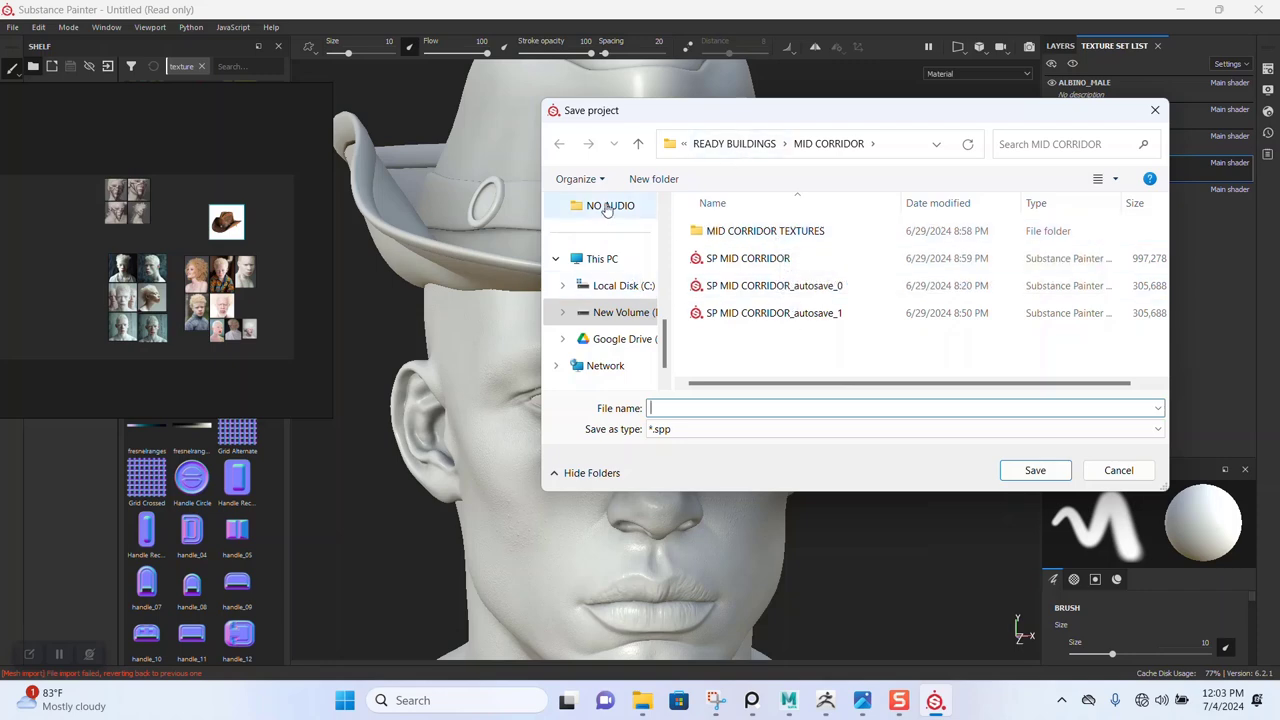
pyautogui.scroll(2, 606, 208)
pyautogui.click(615, 339)
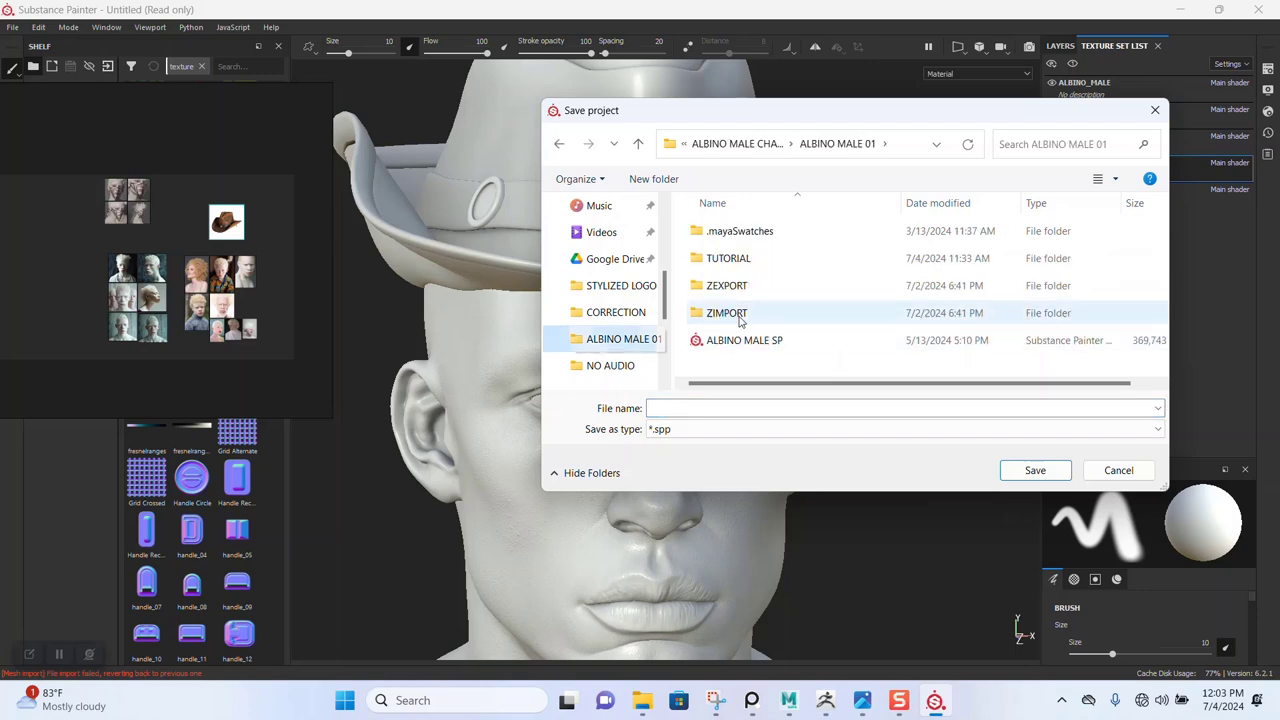
pyautogui.click(808, 340)
pyautogui.click(1010, 468)
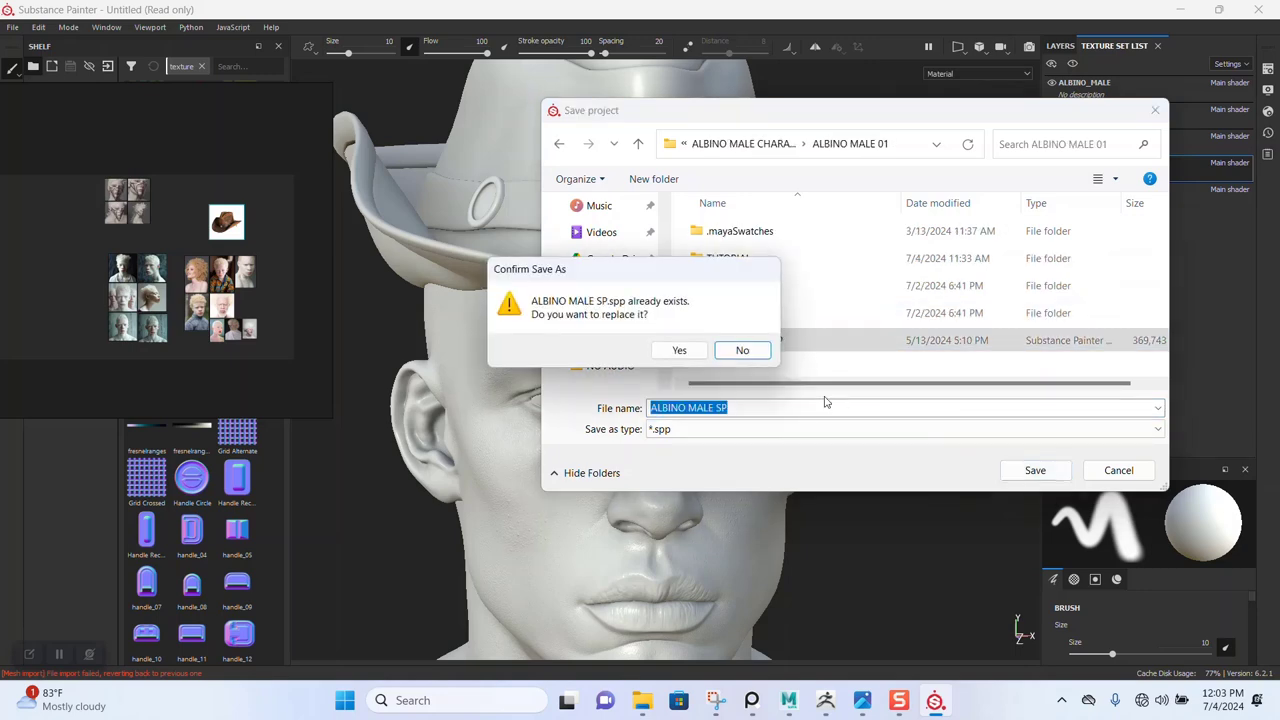
pyautogui.click(665, 352)
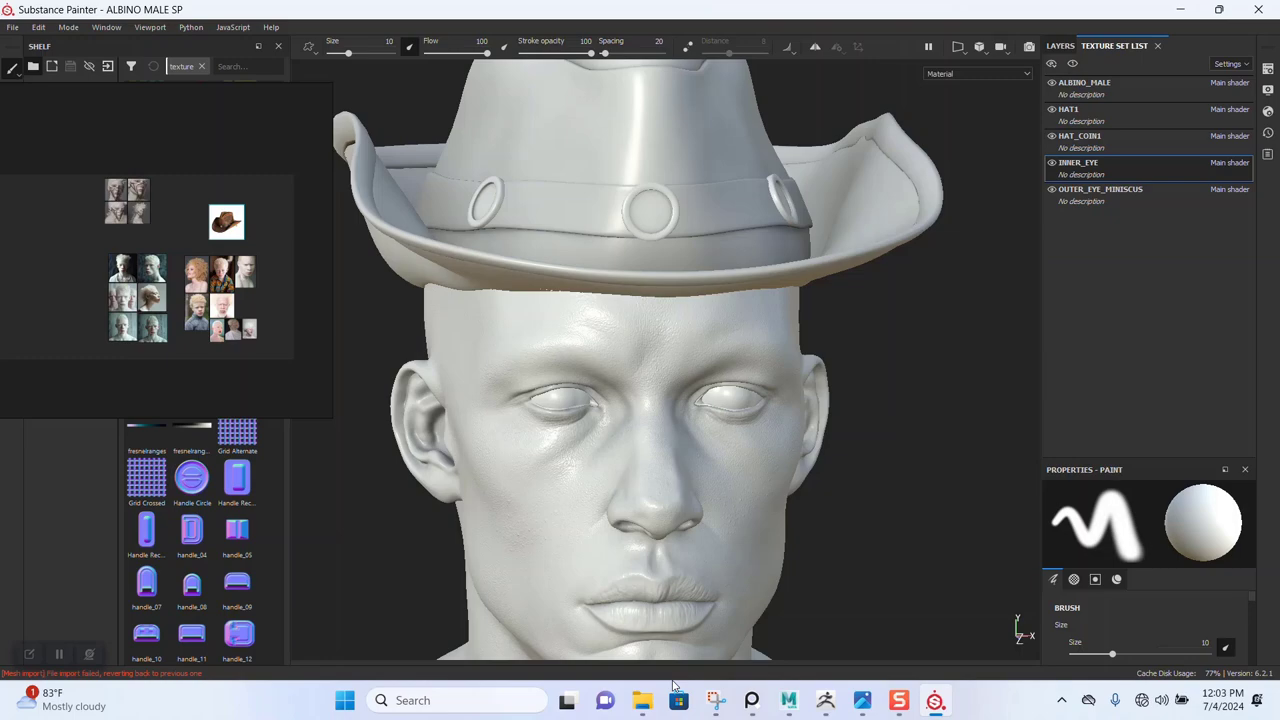
# Step: Confirm in File Explorer that ALBINO MALE 01 holds the updated ALBINO MALE SP project, then minimize
pyautogui.click(642, 700)
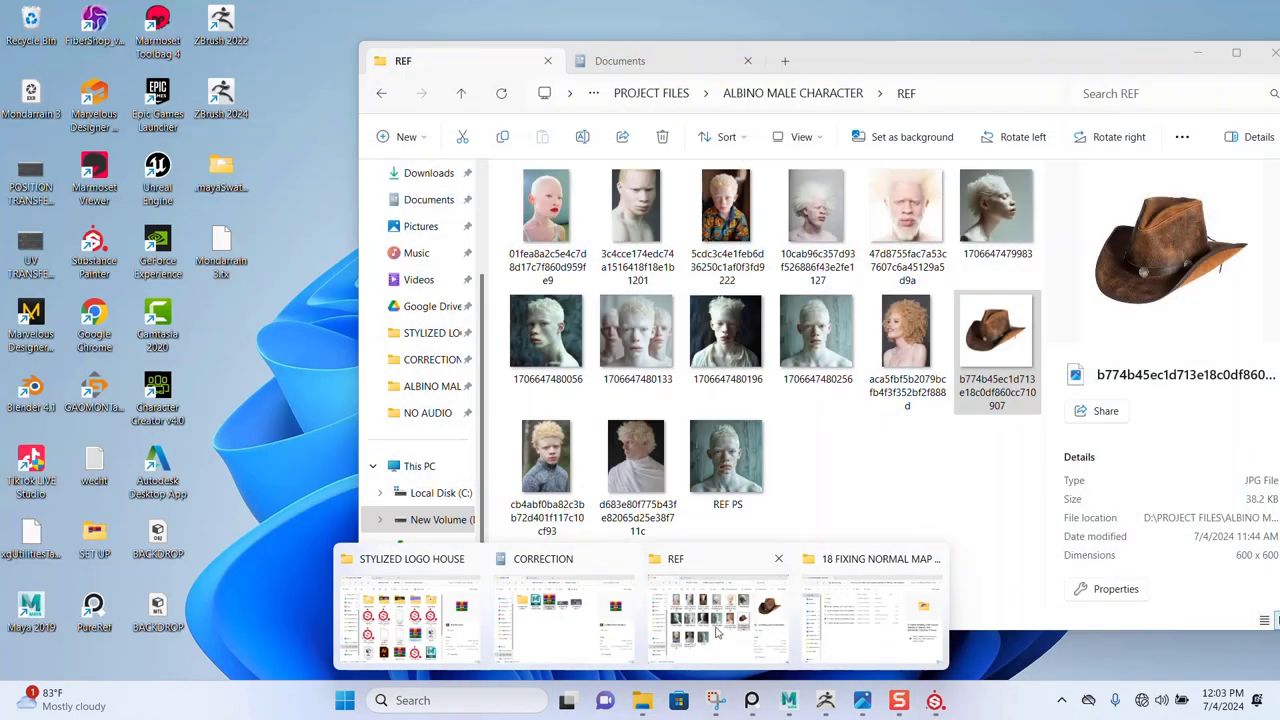
pyautogui.click(716, 632)
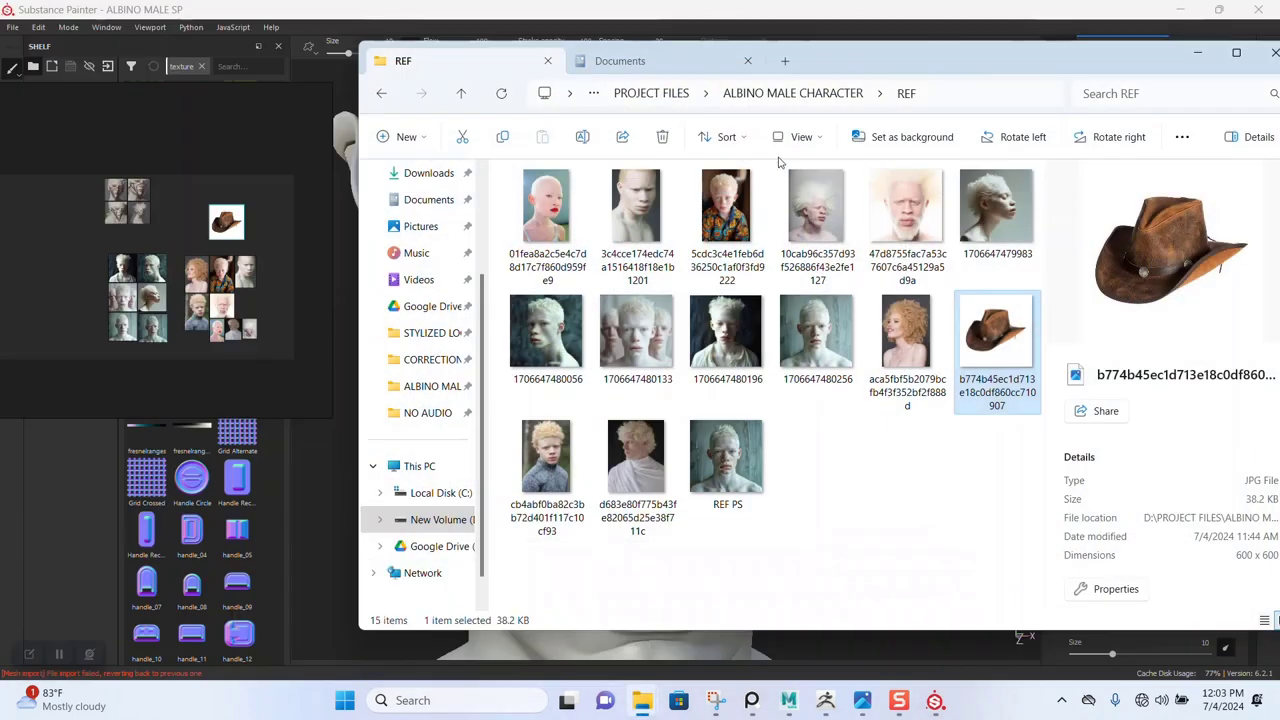
pyautogui.click(750, 94)
pyautogui.click(632, 208)
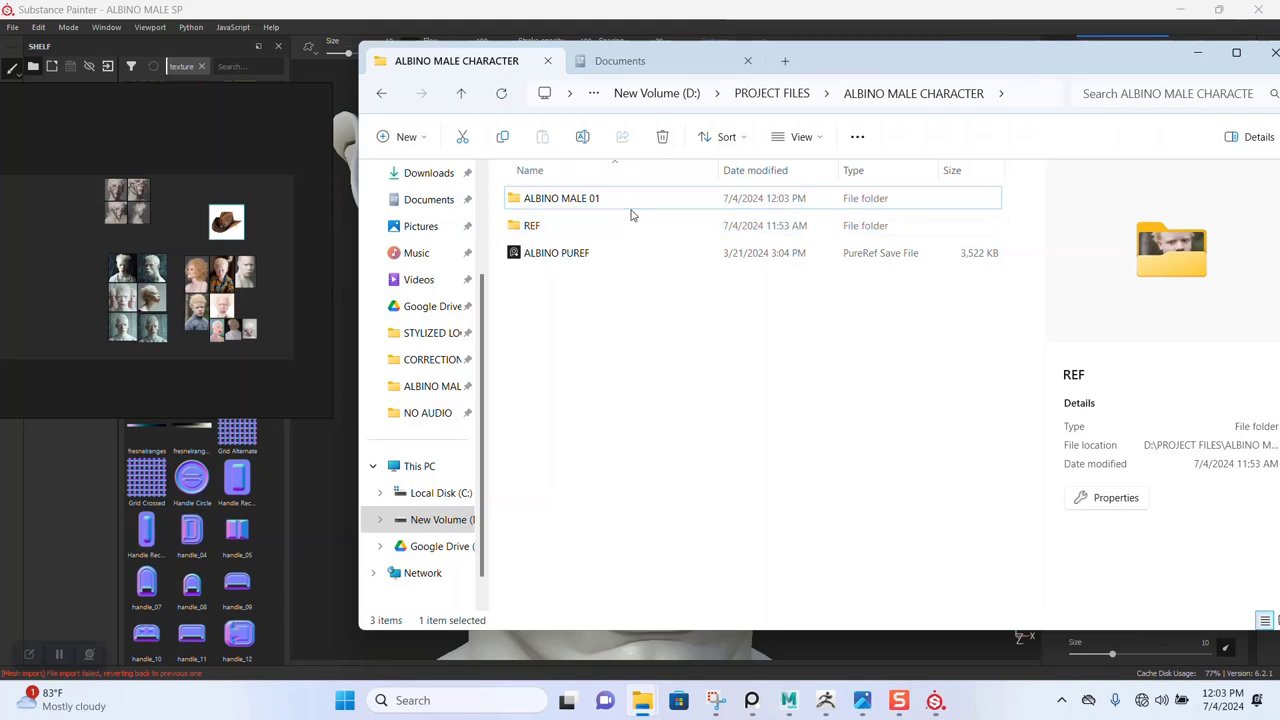
pyautogui.doubleClick(634, 204)
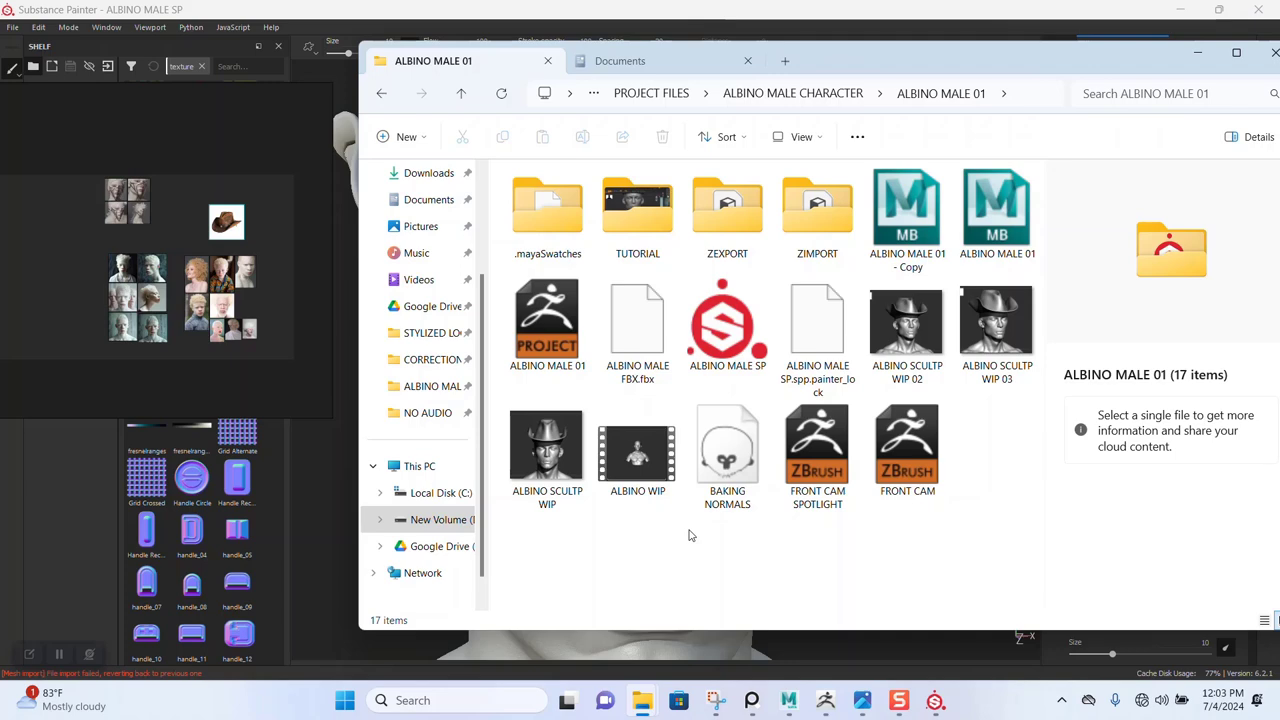
pyautogui.click(729, 332)
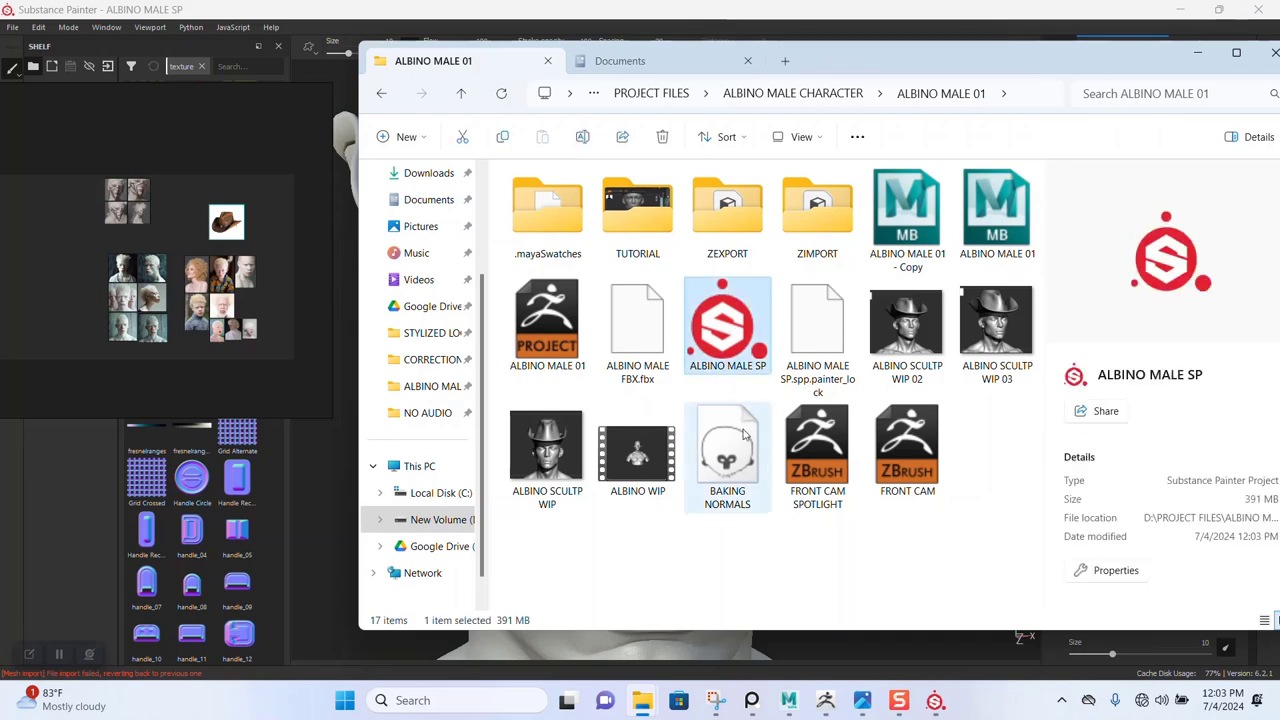
pyautogui.click(1197, 52)
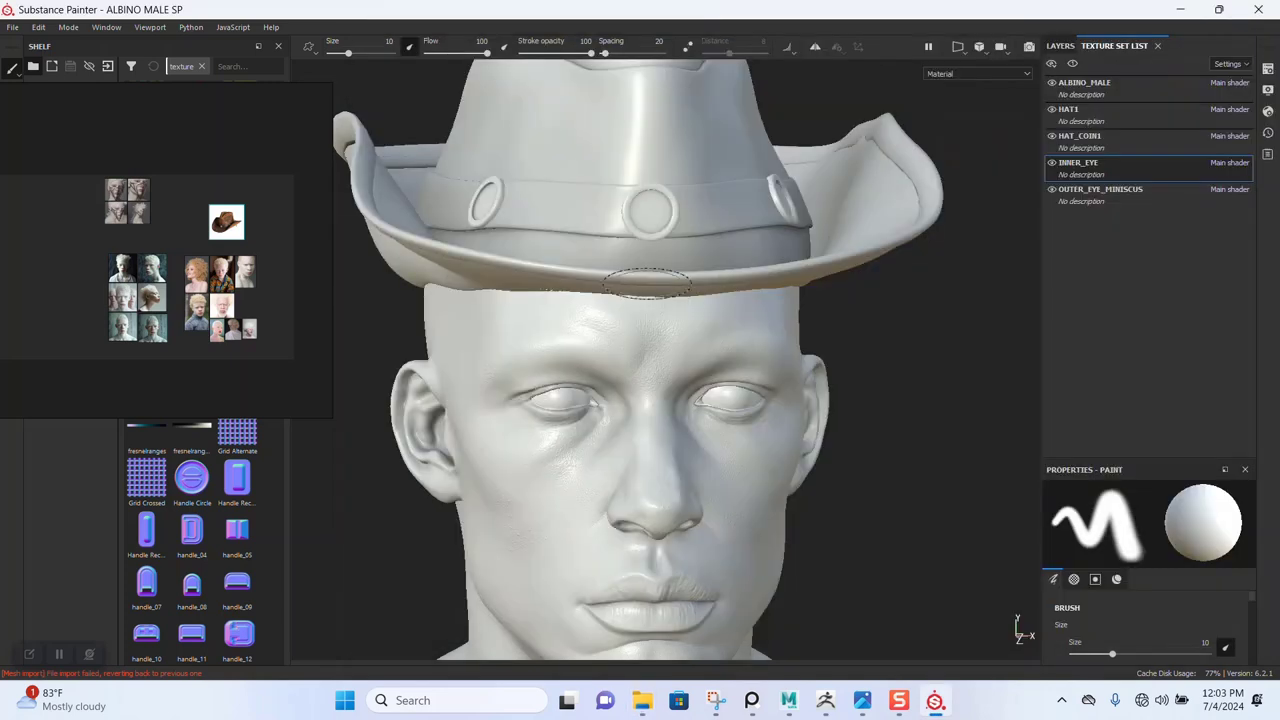
# Step: Frame the head and delete Layer 1 from the ALBINO_MALE layer stack
pyautogui.keyDown('alt'); pyautogui.moveTo(673, 373); pyautogui.dragTo(690, 380); pyautogui.keyUp('alt')
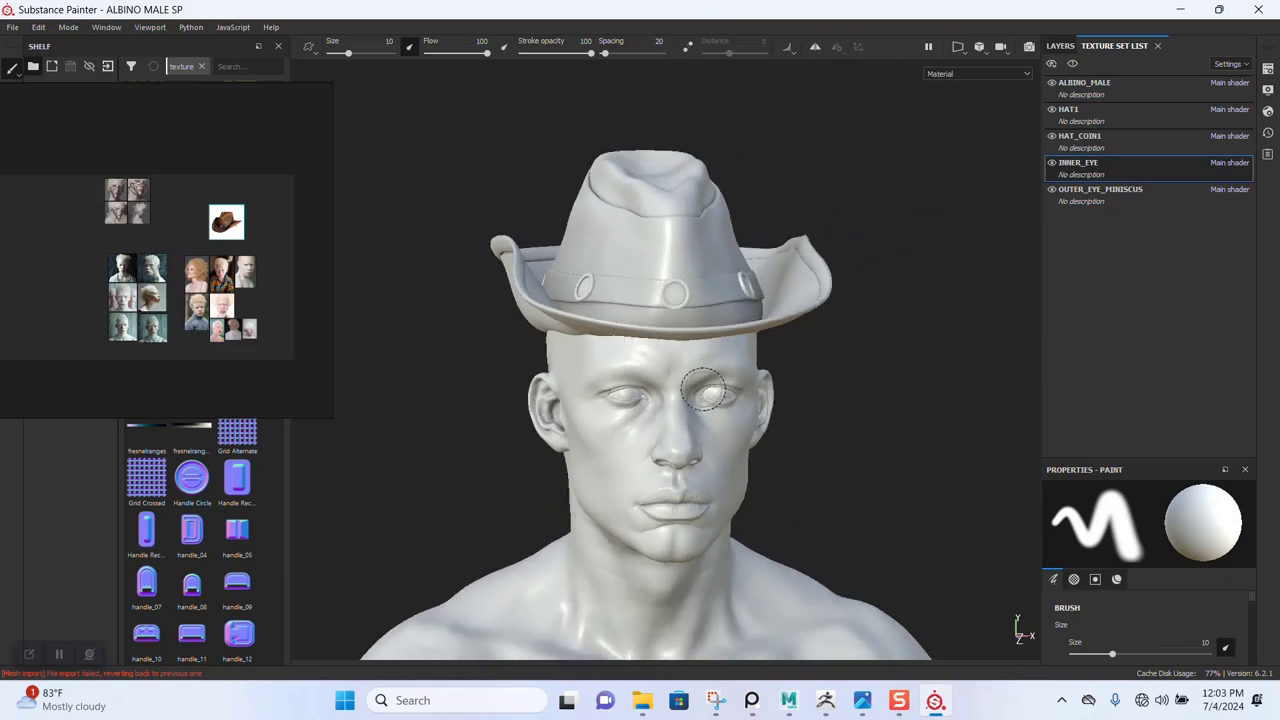
pyautogui.keyDown('alt'); pyautogui.moveTo(690, 380); pyautogui.dragTo(717, 390, button='middle'); pyautogui.keyUp('alt')
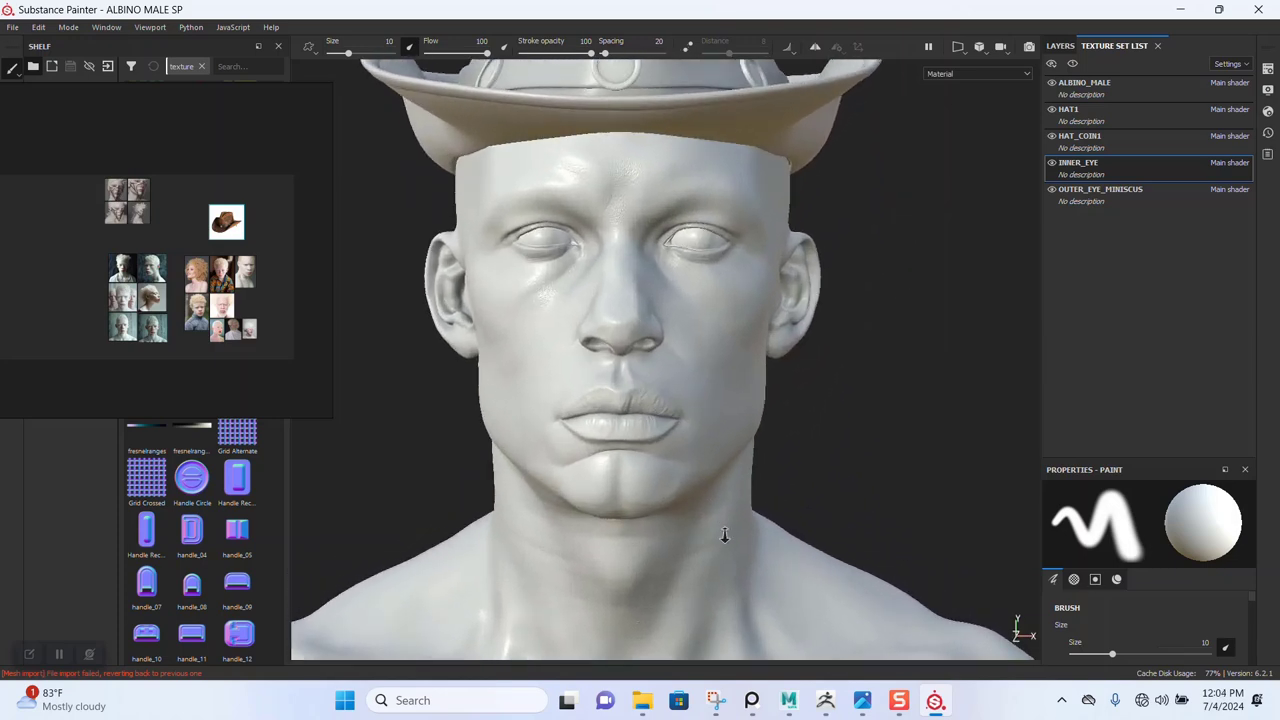
pyautogui.keyDown('alt'); pyautogui.moveTo(717, 390); pyautogui.dragTo(702, 418, button='right'); pyautogui.keyUp('alt')
pyautogui.keyDown('alt'); pyautogui.moveTo(702, 418); pyautogui.dragTo(704, 464, button='middle'); pyautogui.keyUp('alt')
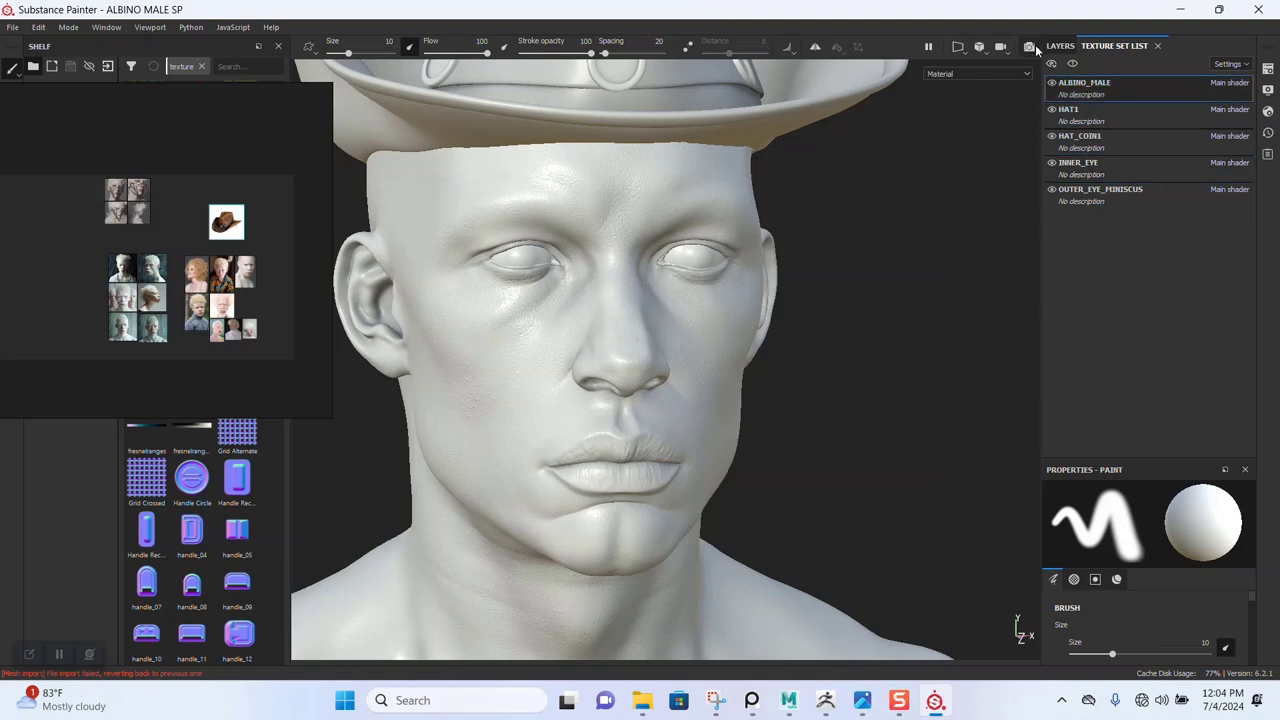
pyautogui.click(1060, 46)
pyautogui.press('Delete')
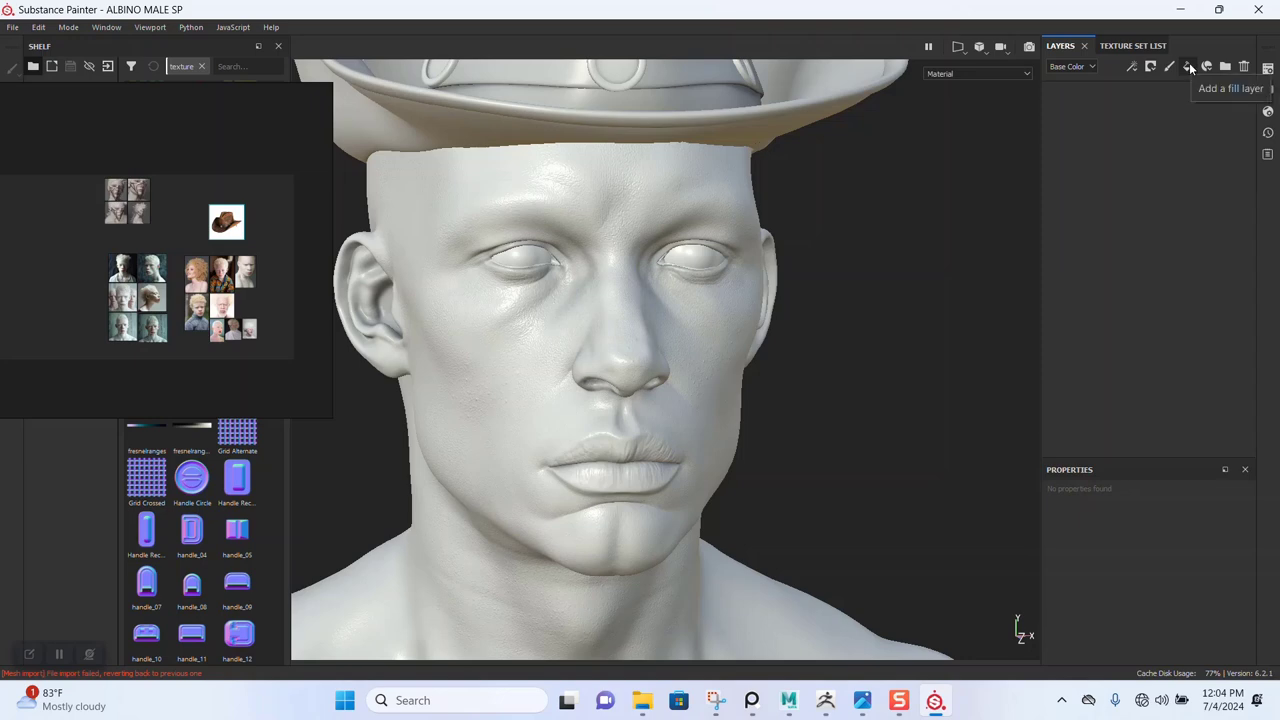
# Step: Add a fill layer with color and metallic off, using ALBINO NORMAL_normal as its normal map
pyautogui.click(1189, 67)
pyautogui.scroll(-5, 1074, 540)
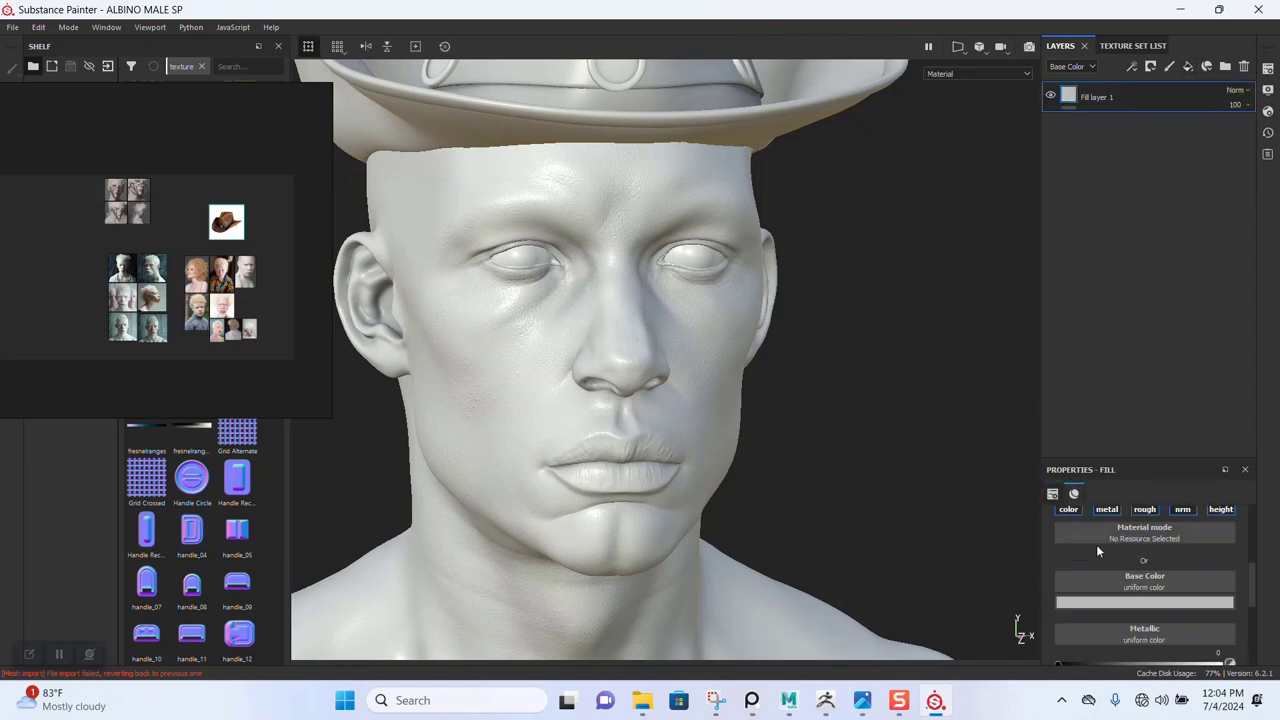
pyautogui.scroll(1, 1110, 550)
pyautogui.moveTo(196, 328); pyautogui.dragTo(785, 168)
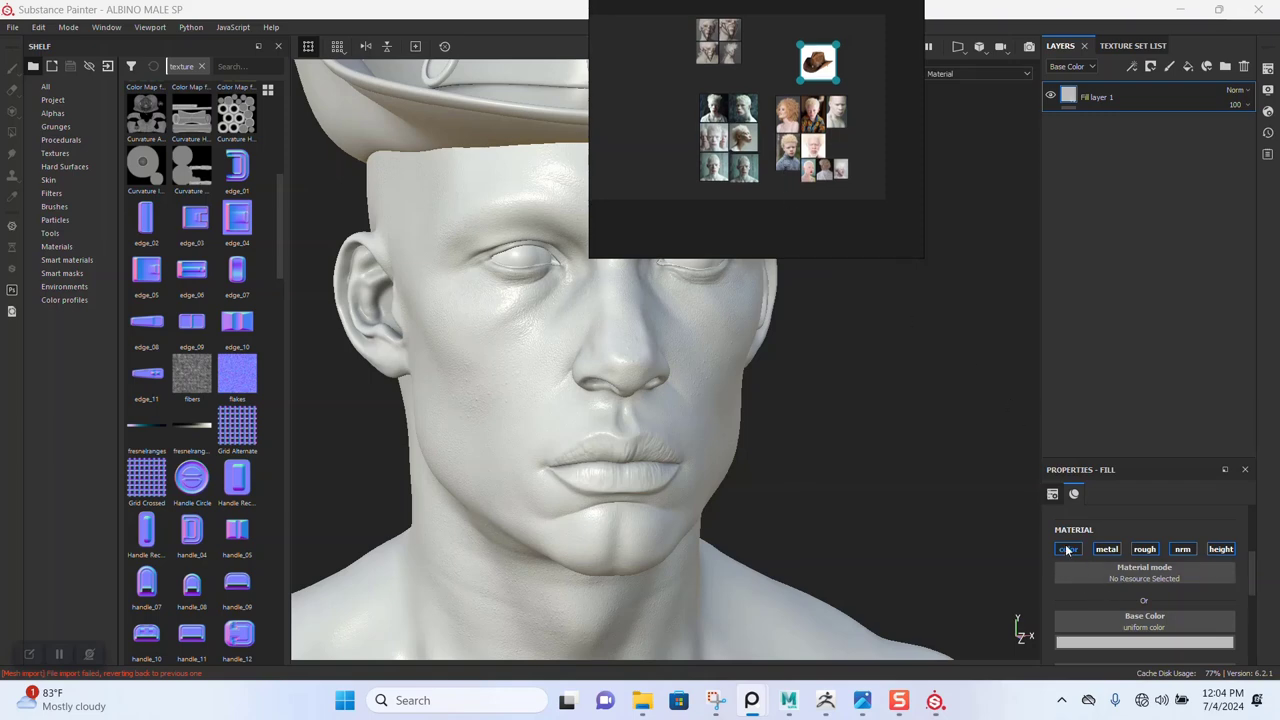
pyautogui.click(1067, 550)
pyautogui.click(1106, 550)
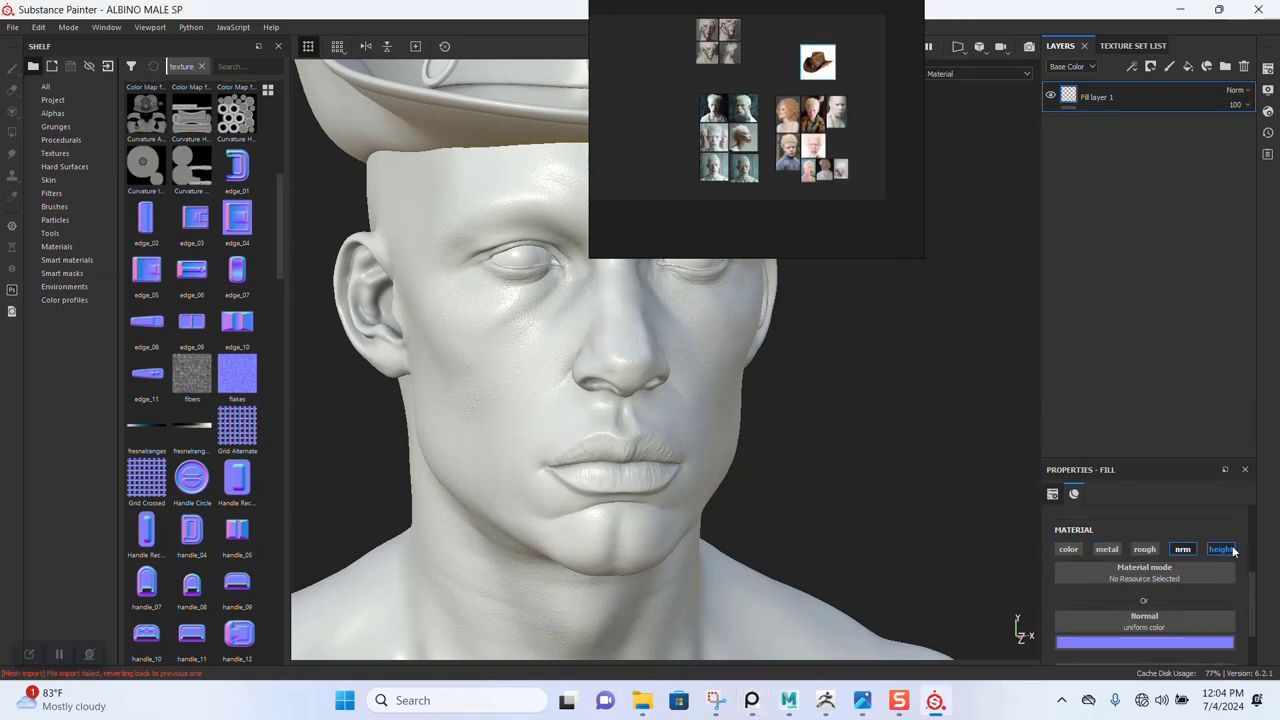
pyautogui.click(1160, 626)
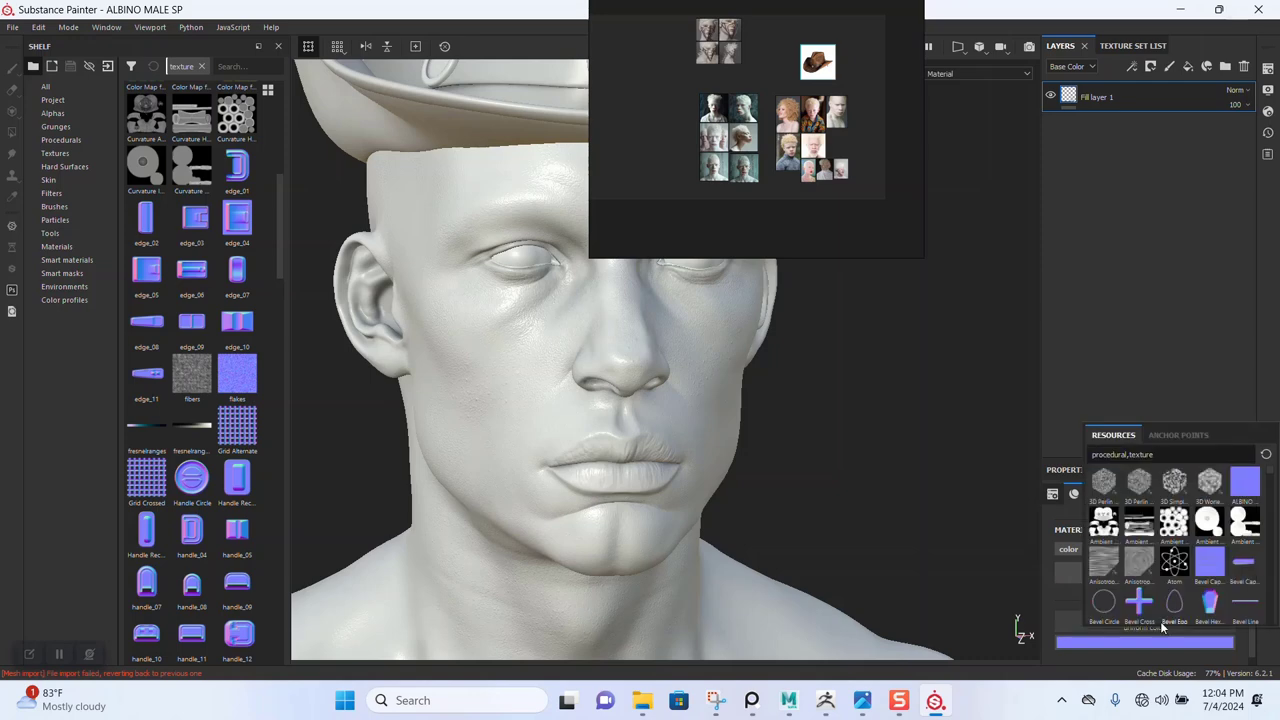
pyautogui.click(1254, 489)
pyautogui.moveTo(746, 191); pyautogui.dragTo(222, 218)
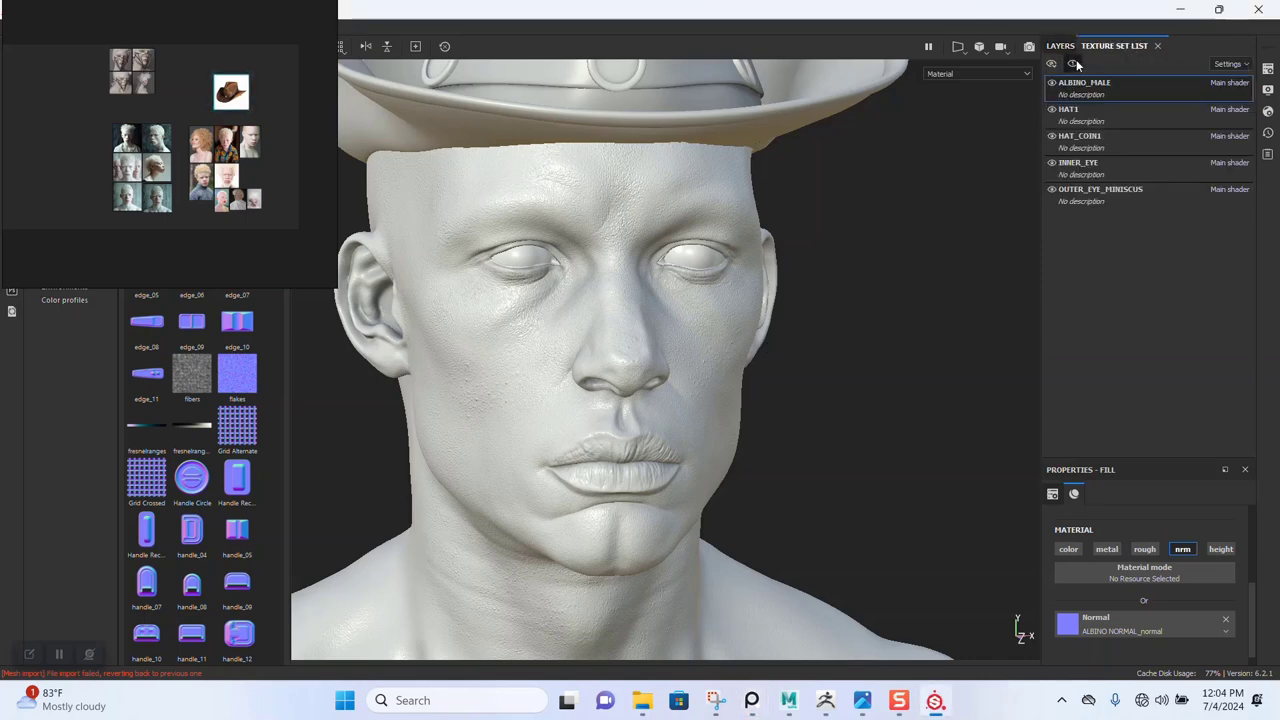
# Step: Orbit and zoom around lips, nose, eyes and ear to inspect the normal-mapped skin detail
pyautogui.scroll(3, 644, 376)
pyautogui.scroll(2, 713, 360)
pyautogui.scroll(2, 712, 430)
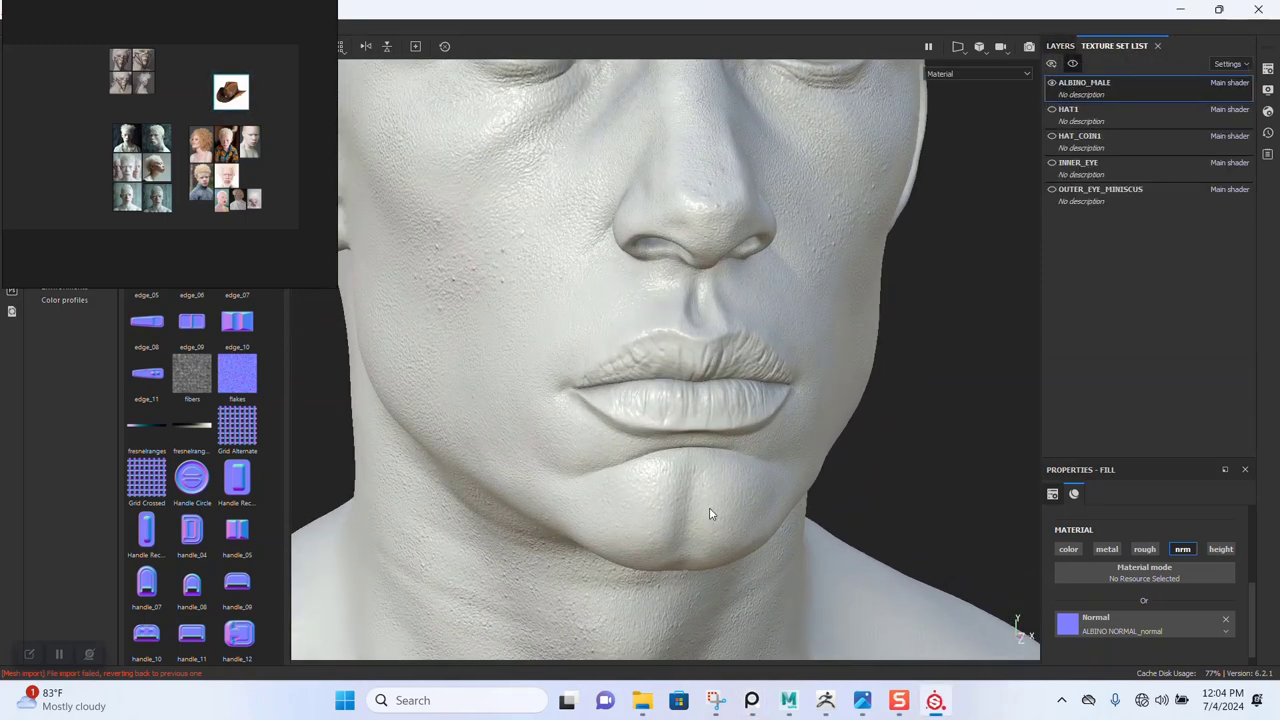
pyautogui.moveTo(604, 360)
pyautogui.keyDown('alt'); pyautogui.mouseDown()
pyautogui.moveTo(666, 280)
pyautogui.moveTo(683, 423)
pyautogui.moveTo(614, 443)
pyautogui.moveTo(615, 392)
pyautogui.mouseUp(); pyautogui.keyUp('alt')
pyautogui.scroll(-2, 615, 392)
pyautogui.scroll(-2, 588, 245)
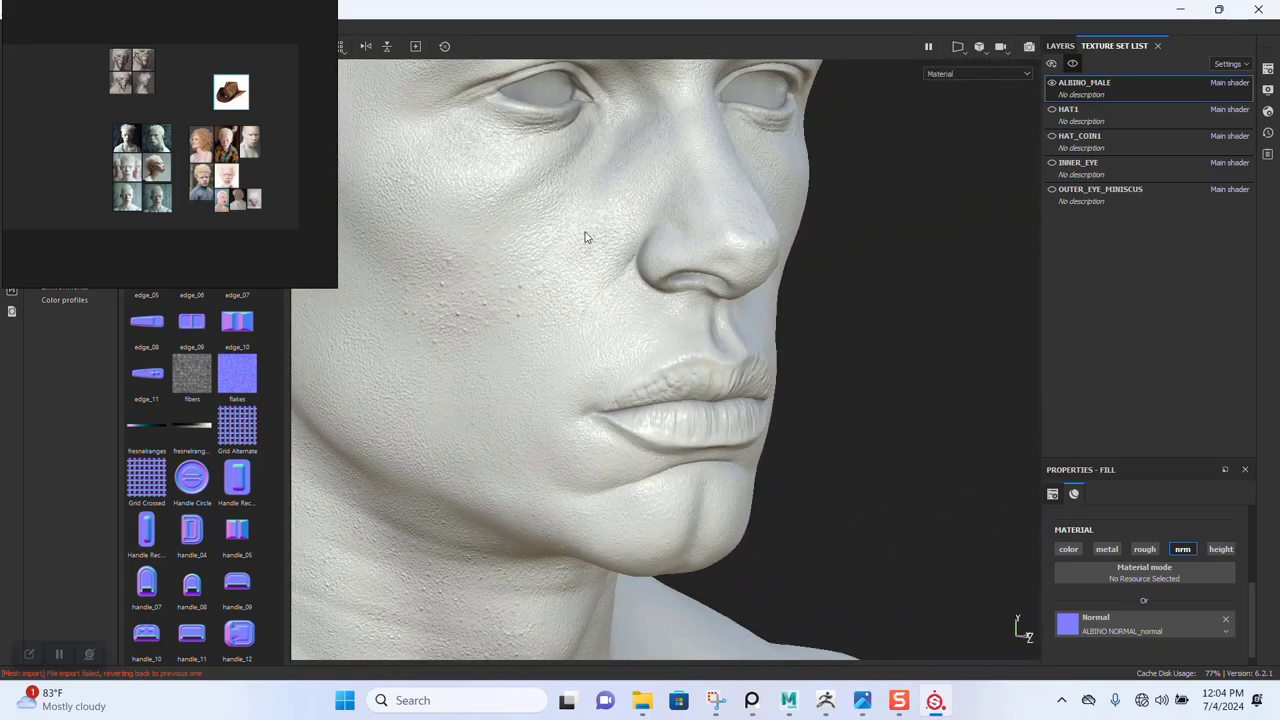
pyautogui.keyDown('alt'); pyautogui.moveTo(586, 234); pyautogui.dragTo(715, 352); pyautogui.keyUp('alt')
pyautogui.scroll(2, 715, 352)
pyautogui.moveTo(666, 463)
pyautogui.keyDown('alt'); pyautogui.mouseDown()
pyautogui.moveTo(826, 397)
pyautogui.moveTo(654, 364)
pyautogui.moveTo(709, 400)
pyautogui.moveTo(611, 357)
pyautogui.moveTo(706, 380)
pyautogui.moveTo(673, 389)
pyautogui.moveTo(703, 391)
pyautogui.moveTo(634, 337)
pyautogui.moveTo(699, 295)
pyautogui.moveTo(757, 160)
pyautogui.moveTo(704, 267)
pyautogui.moveTo(700, 228)
pyautogui.moveTo(699, 254)
pyautogui.moveTo(646, 300)
pyautogui.moveTo(677, 223)
pyautogui.moveTo(669, 289)
pyautogui.moveTo(646, 270)
pyautogui.moveTo(551, 297)
pyautogui.moveTo(503, 331)
pyautogui.moveTo(574, 337)
pyautogui.moveTo(621, 372)
pyautogui.moveTo(677, 325)
pyautogui.moveTo(736, 362)
pyautogui.moveTo(568, 258)
pyautogui.moveTo(646, 335)
pyautogui.moveTo(617, 246)
pyautogui.moveTo(645, 356)
pyautogui.moveTo(606, 466)
pyautogui.moveTo(663, 356)
pyautogui.moveTo(690, 343)
pyautogui.mouseUp(); pyautogui.keyUp('alt')
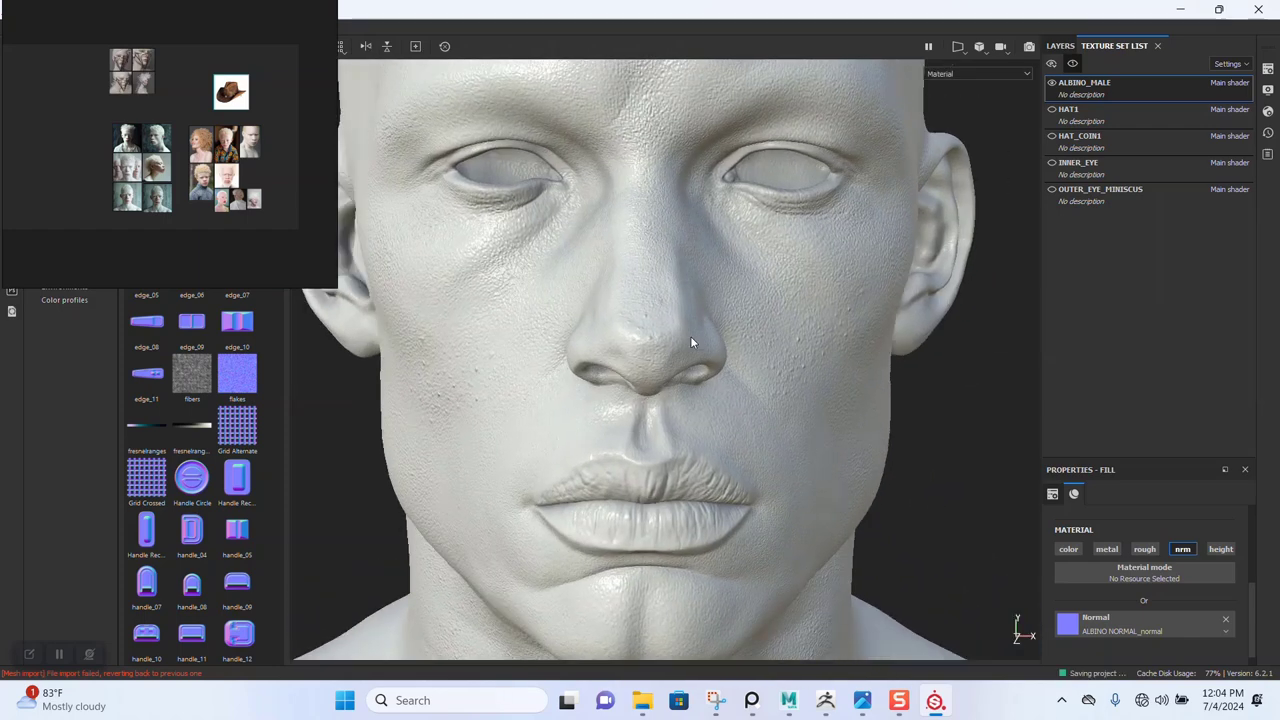